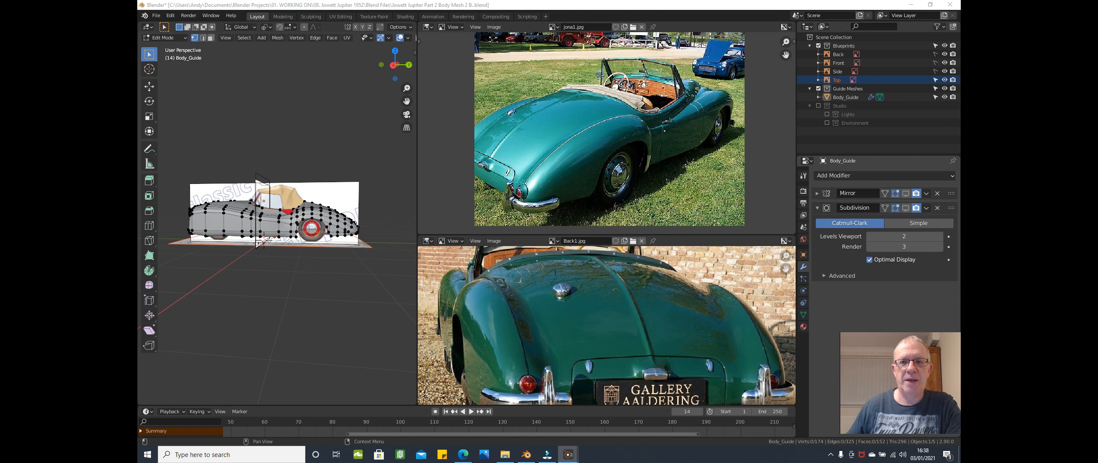
- Examine the rear wing, its leading edge and the rear bodywork in the two car reference photos
scroll(616, 269, "down", 2)
scroll(616, 279, "up", 2)
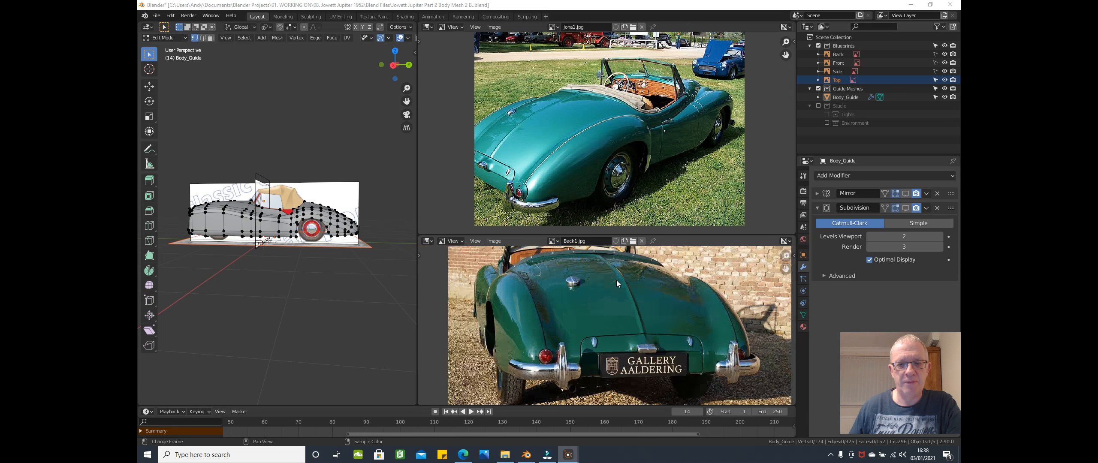
scroll(616, 280, "down", 1)
mouse_move(616, 280)
middle_mouse_down()
mouse_move(613, 260)
mouse_move(620, 293)
middle_mouse_up()
scroll(617, 207, "up", 4)
scroll(628, 169, "down", 2)
scroll(647, 151, "up", 1)
middle_click_drag(646, 151, 576, 196)
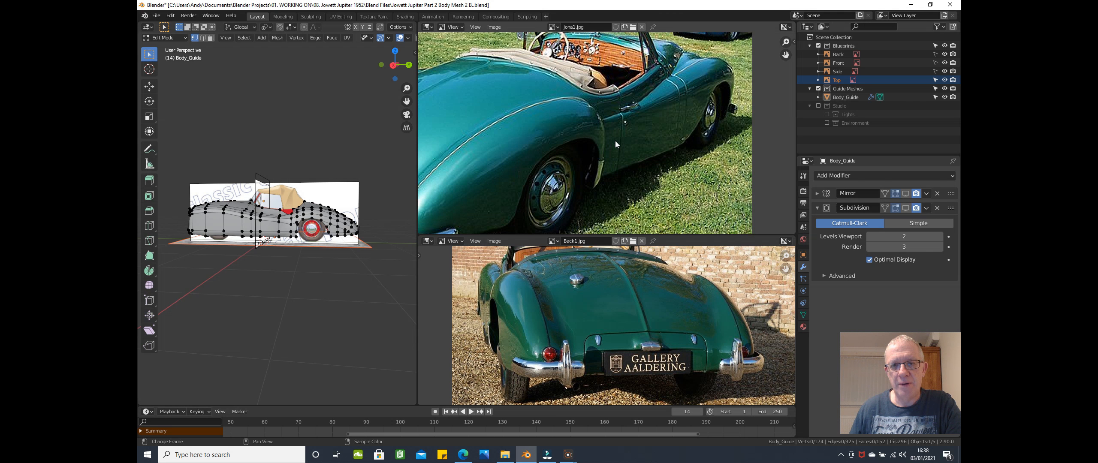
scroll(615, 141, "down", 1)
scroll(612, 144, "up", 1)
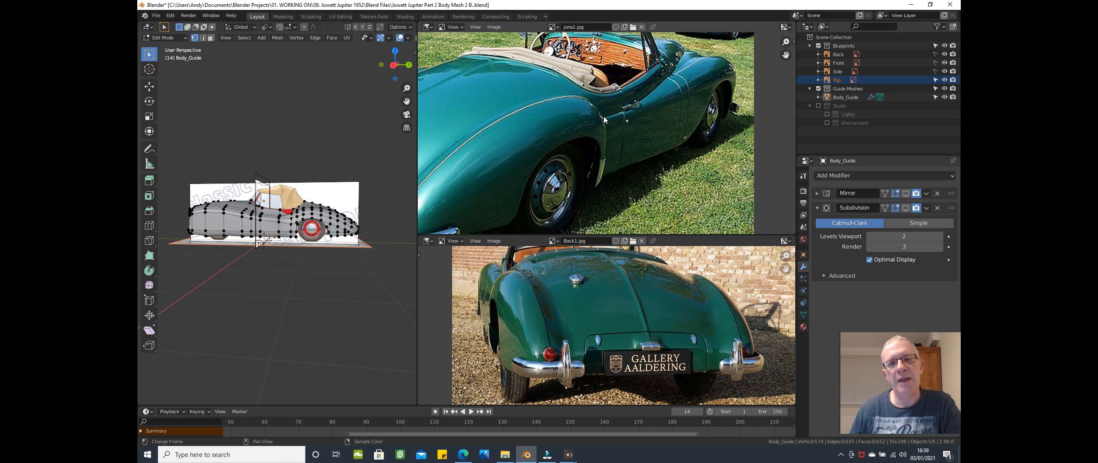
scroll(621, 113, "down", 1)
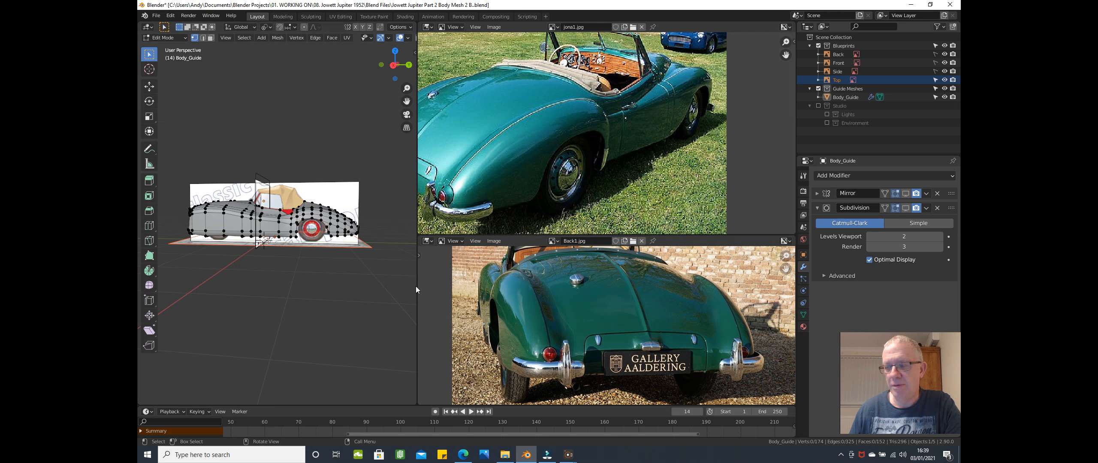
- Widen the 3D viewport over the reference photos and show the body mesh from the top in wireframe shading
left_click_drag(417, 293, 782, 278)
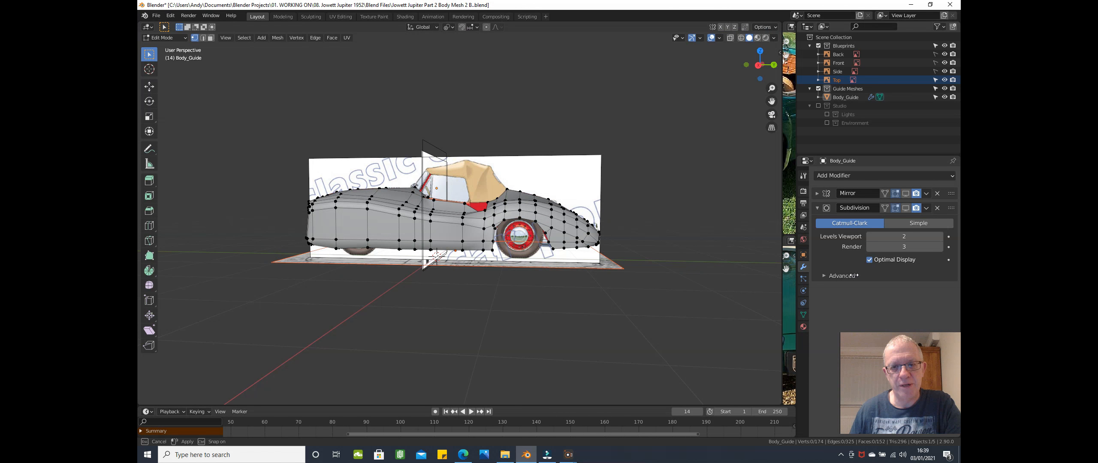
scroll(542, 273, "up", 4)
middle_click_drag(541, 273, 550, 290)
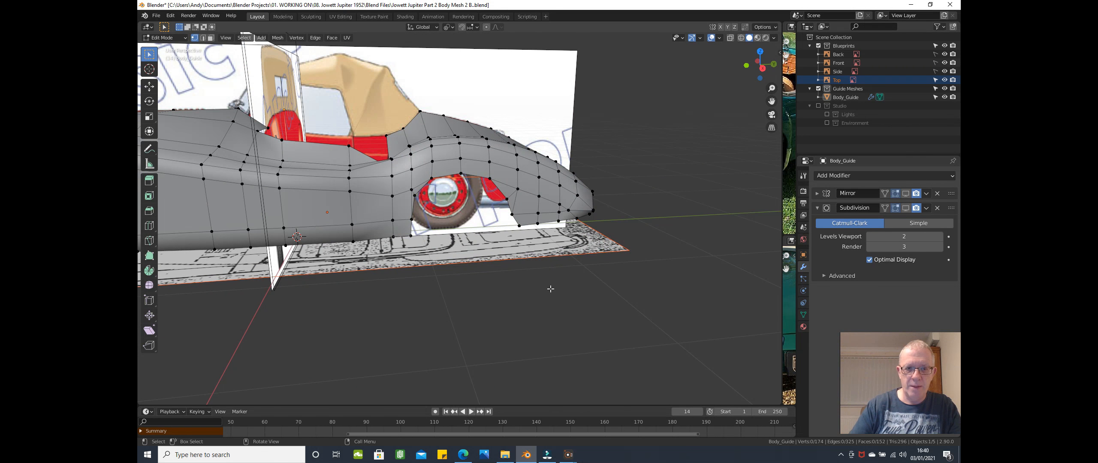
key("KP_7")
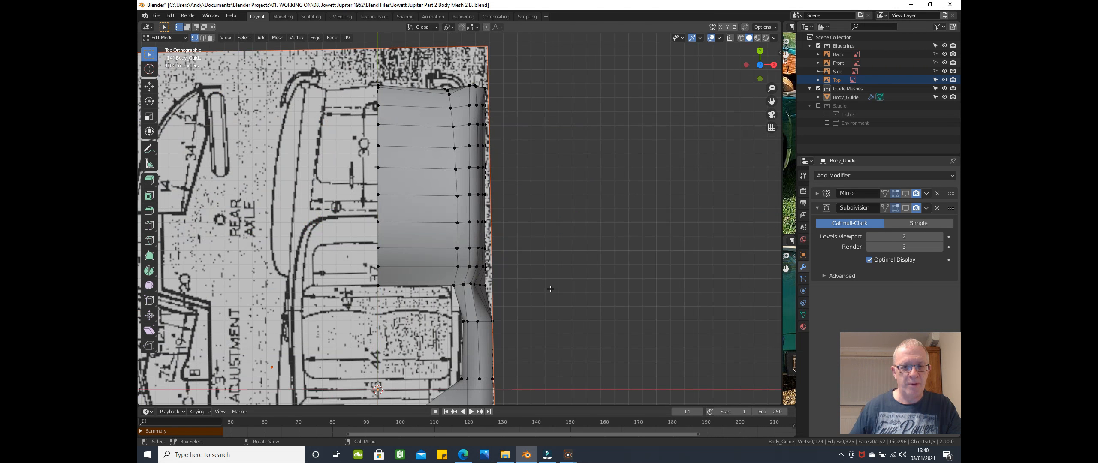
key("z")
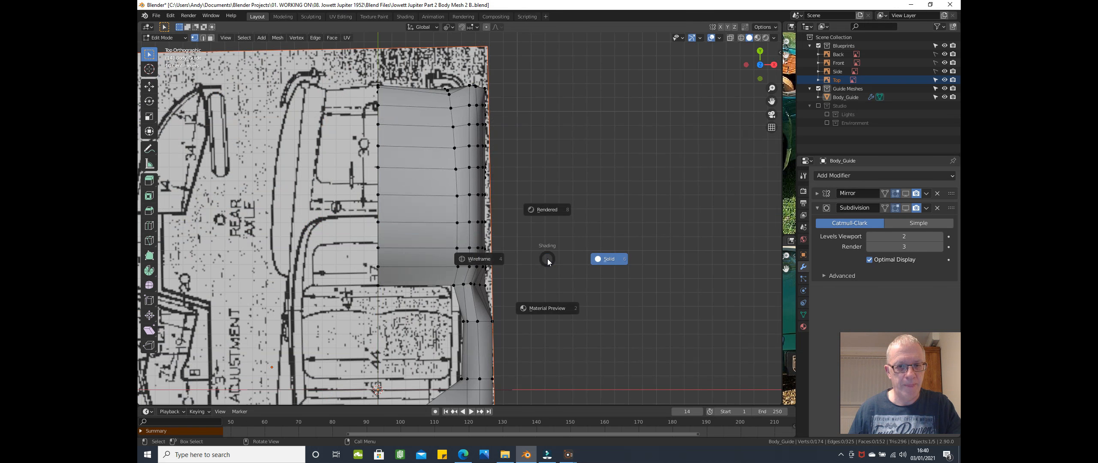
left_click(479, 259)
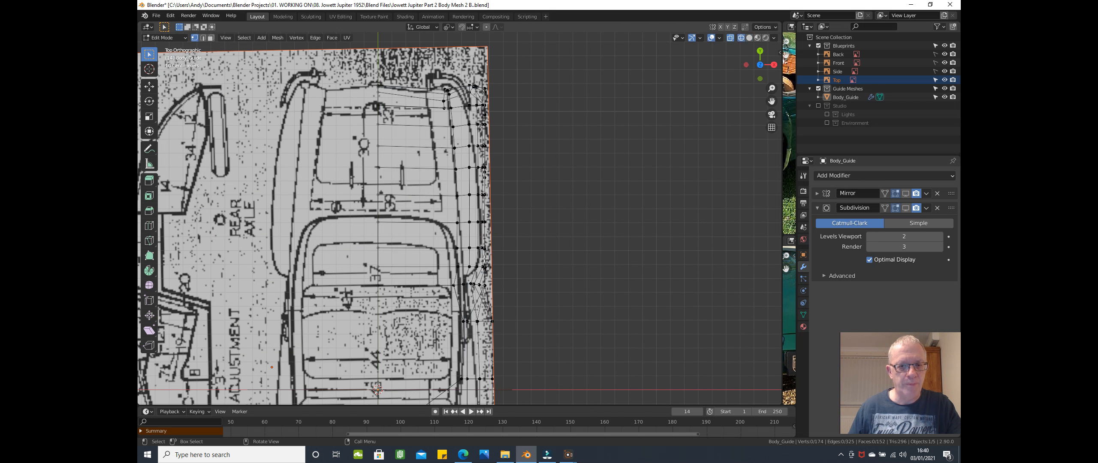
scroll(484, 259, "up", 4)
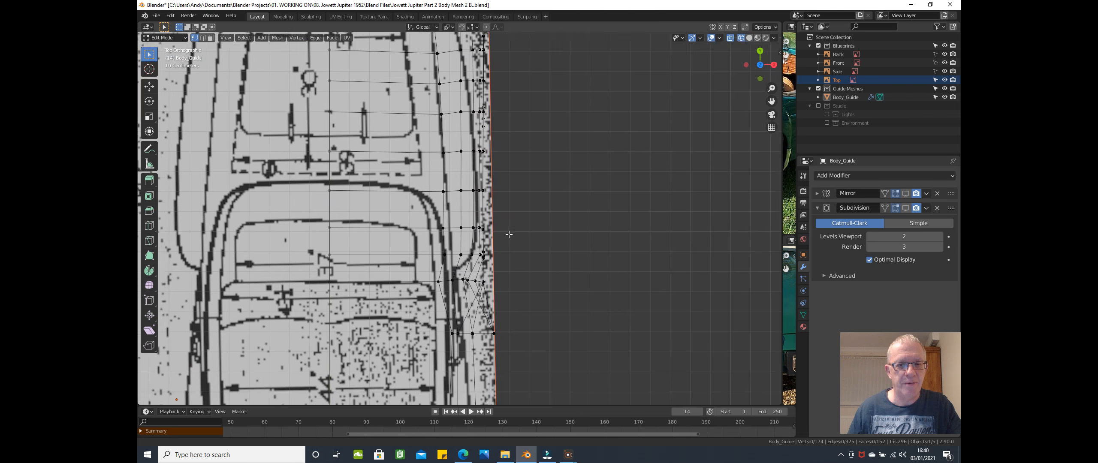
scroll(508, 234, "up", 3)
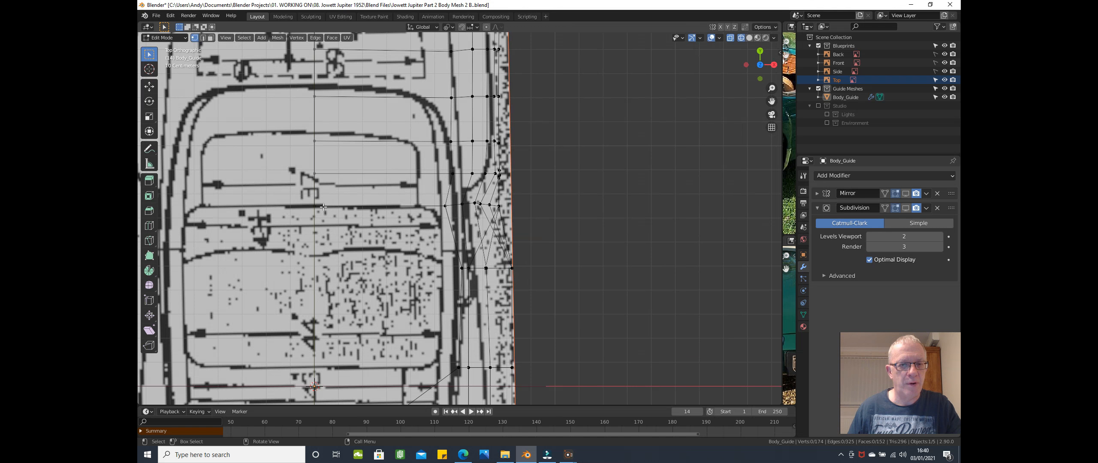
- Move the two inner cockpit-edge vertices beside the seats outward along X to match the top blueprint
left_click(445, 204)
key("g")
key("x")
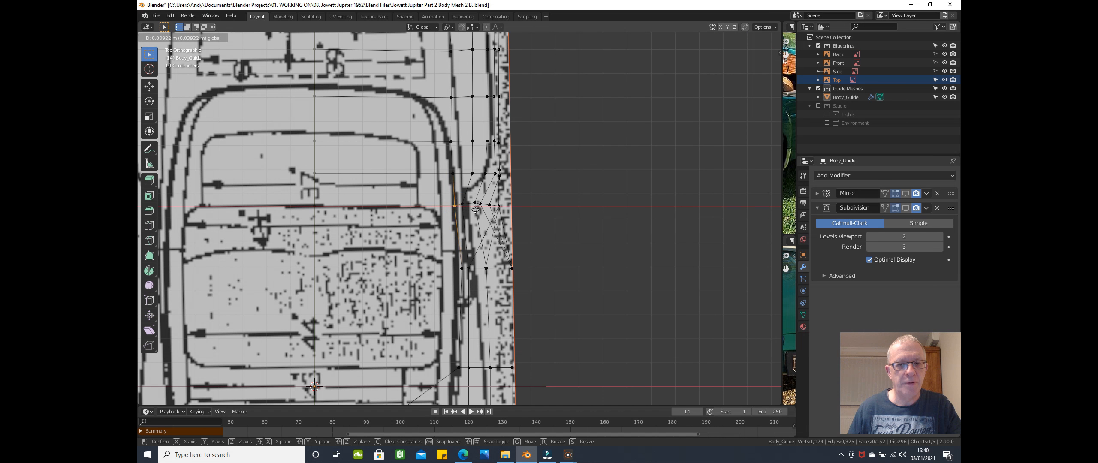
left_click(473, 210)
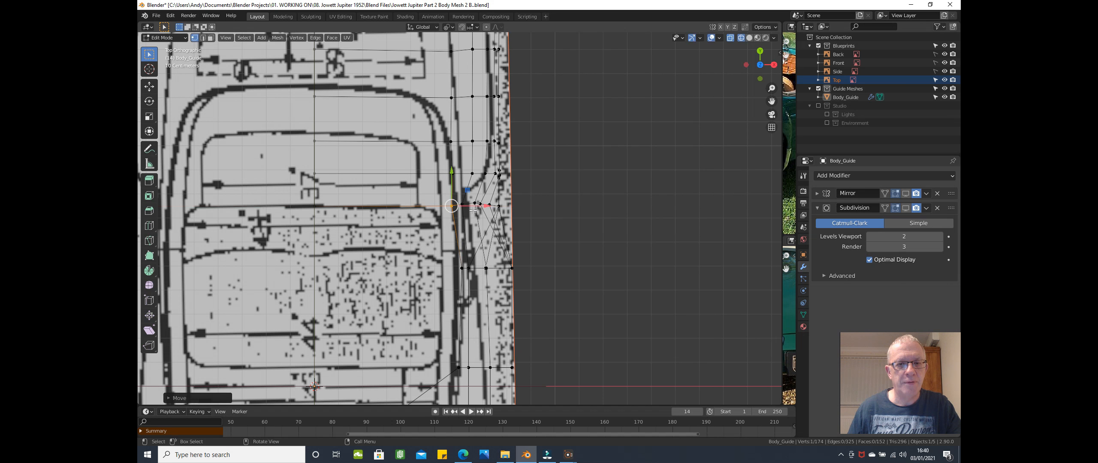
left_click(457, 267)
key("g")
key("x")
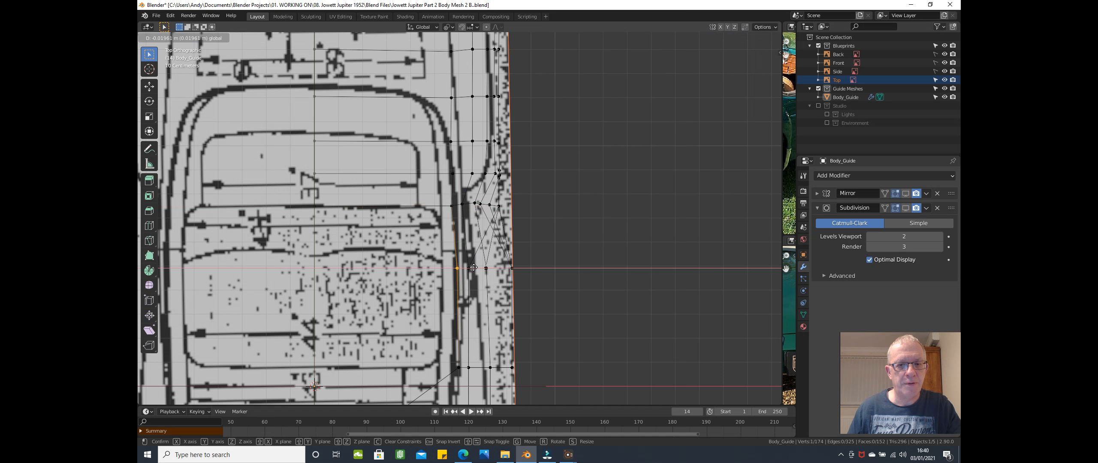
left_click(470, 267)
scroll(461, 213, "down", 2)
middle_click_drag(462, 213, 407, 151)
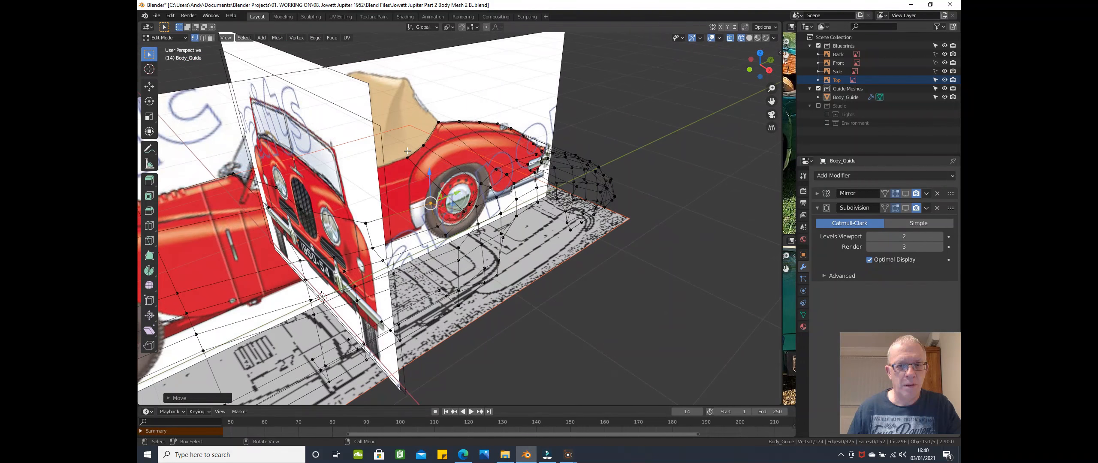
- Return to solid shading and inspect the cockpit edge and rear wing from the side and above
key("z")
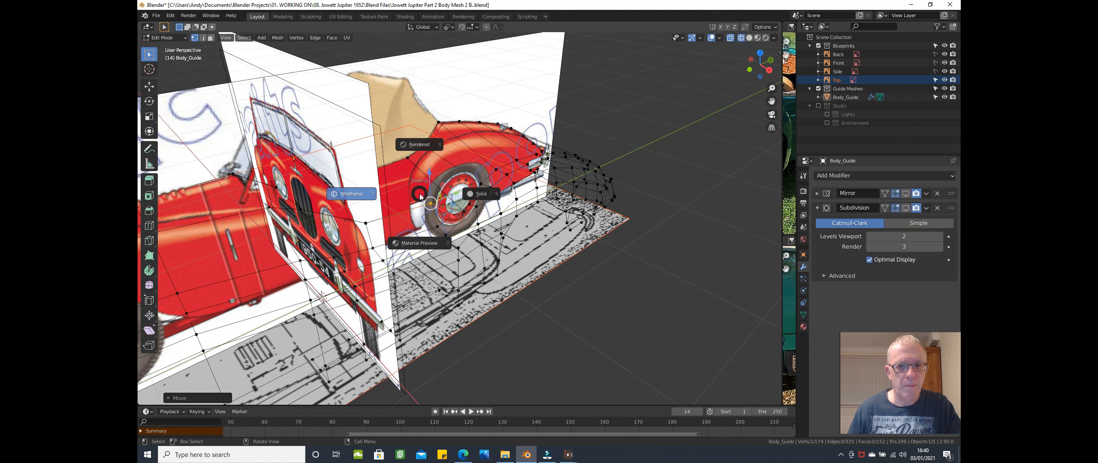
left_click(481, 196)
mouse_move(480, 197)
middle_mouse_down()
mouse_move(413, 245)
mouse_move(497, 227)
mouse_move(459, 219)
mouse_move(393, 179)
middle_mouse_up()
scroll(459, 219, "up", 1)
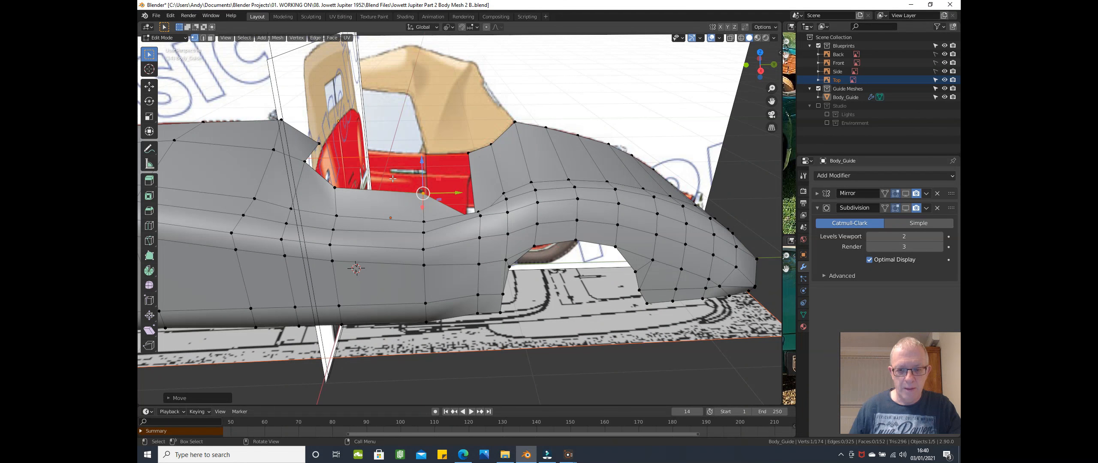
key("KP_3")
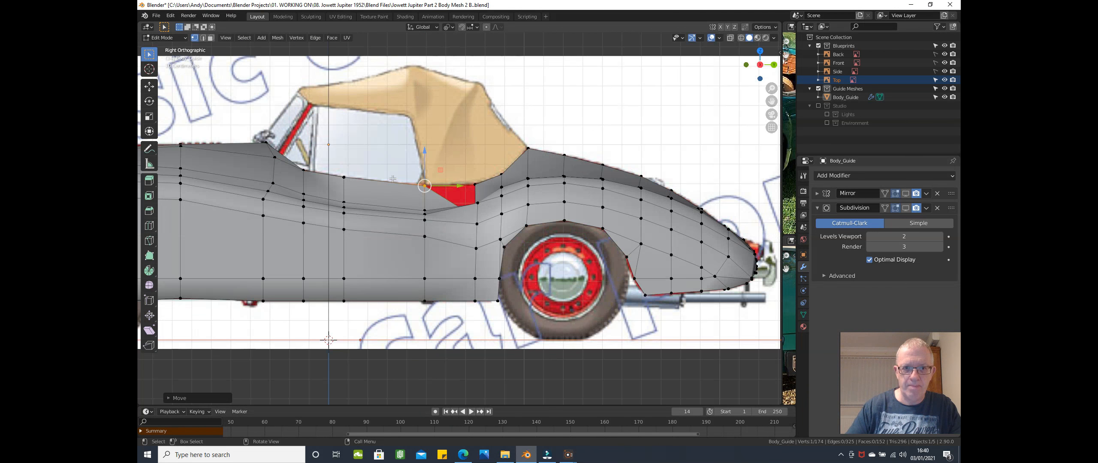
scroll(393, 179, "up", 1)
scroll(447, 214, "down", 1)
middle_click_drag(464, 227, 463, 250)
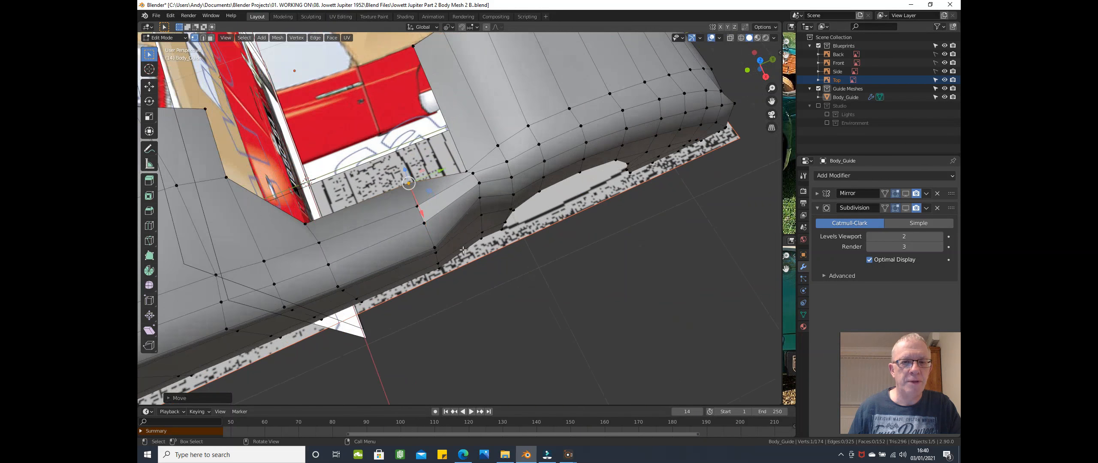
- Move the cockpit-edge vertex behind the door in side view to follow the base of the soft top
left_click(467, 172)
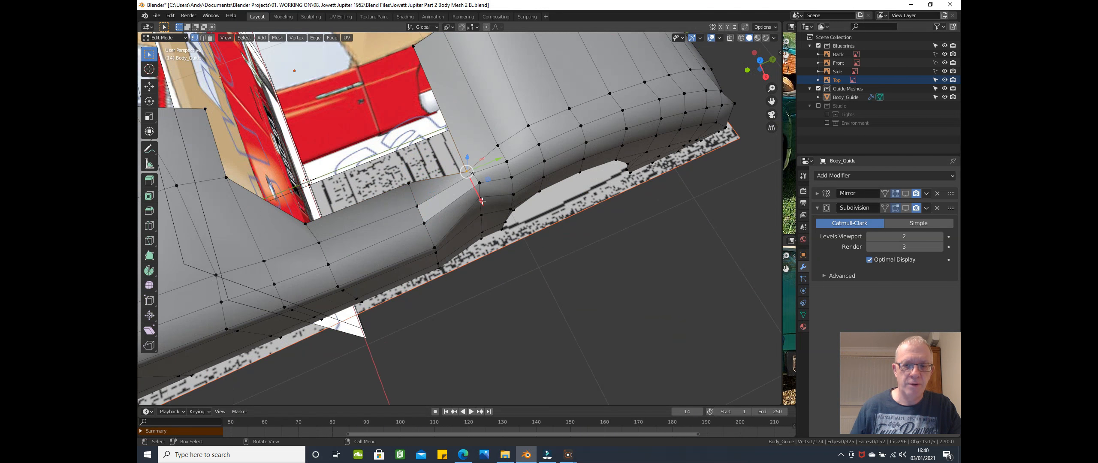
key("KP_3")
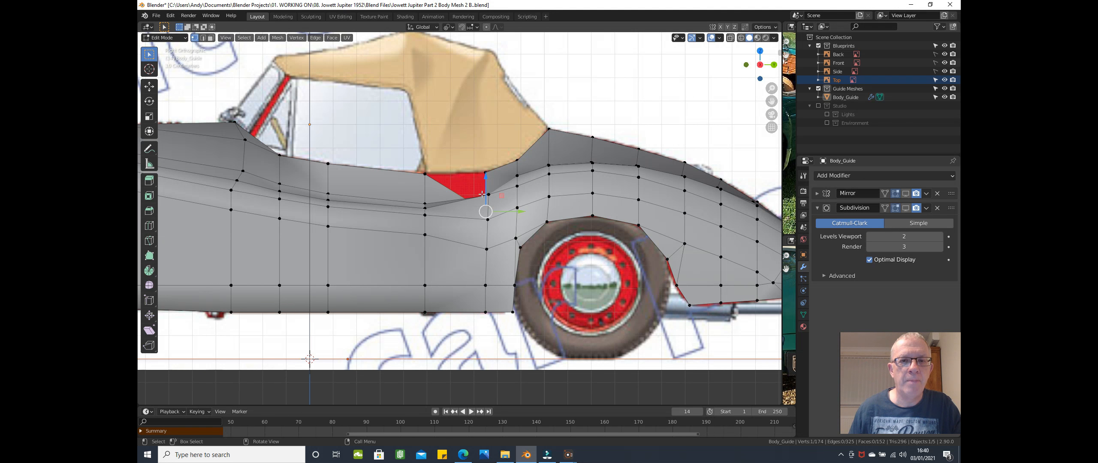
left_click_drag(486, 180, 486, 177)
left_click_drag(490, 146, 492, 145)
middle_click_drag(522, 171, 508, 257)
scroll(538, 260, "up", 1)
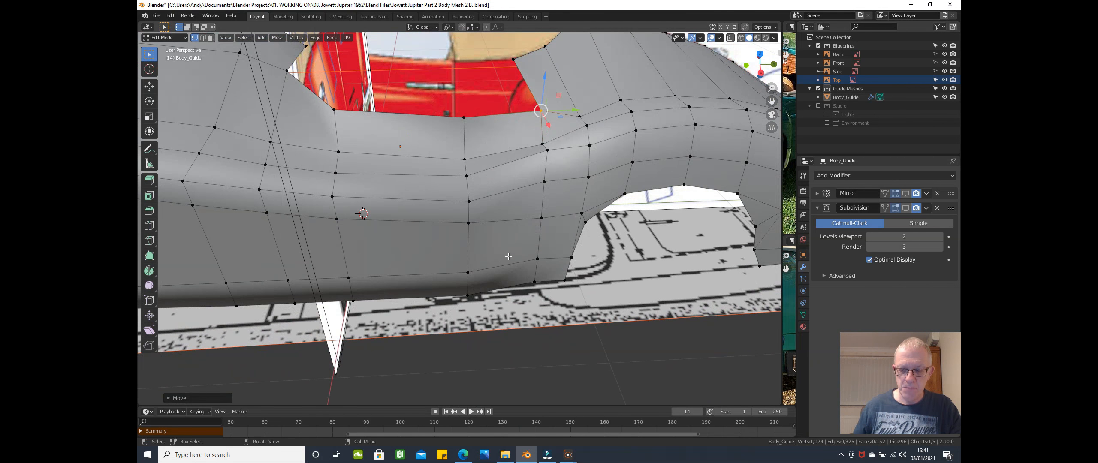
- Show the side view in wireframe and lower the upper vertex at the rear wing's front edge onto the door's crease line
key("KP_3")
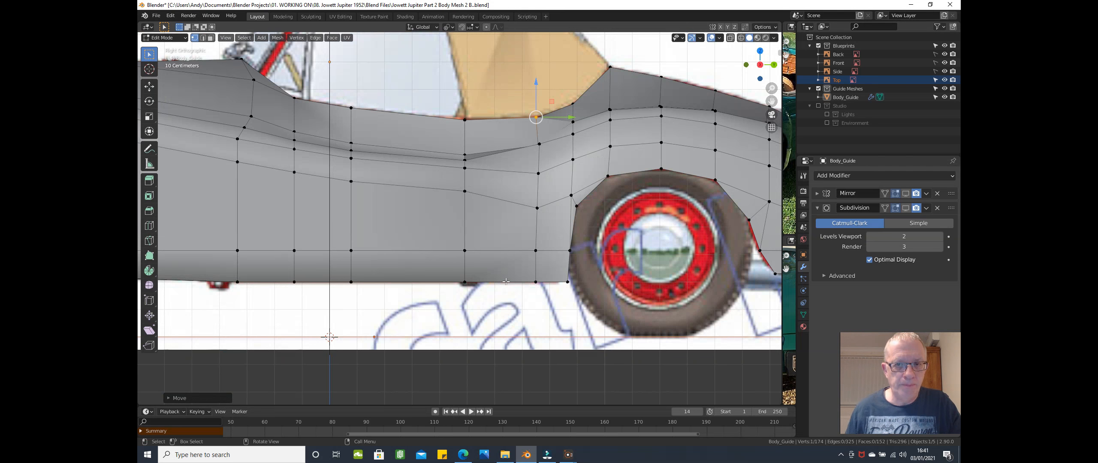
key("Tab")
key("Tab")
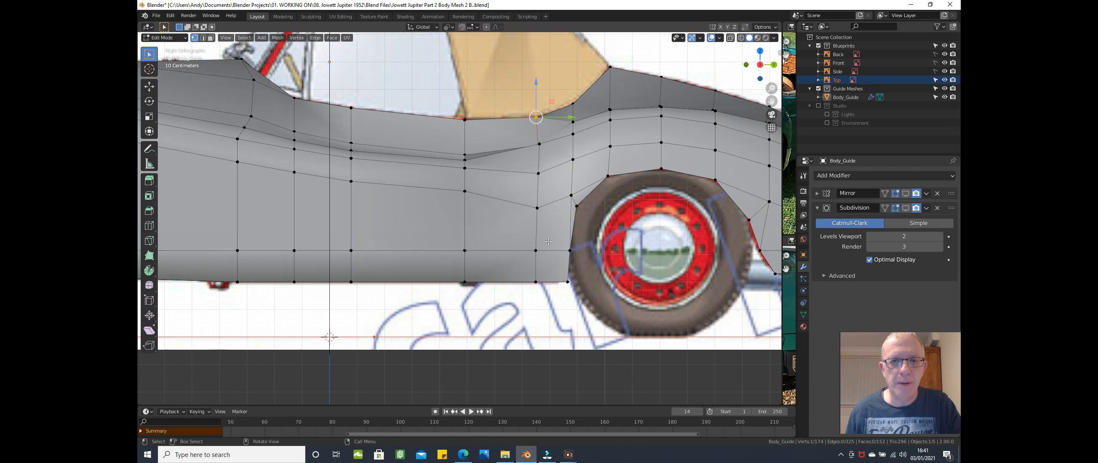
key("z")
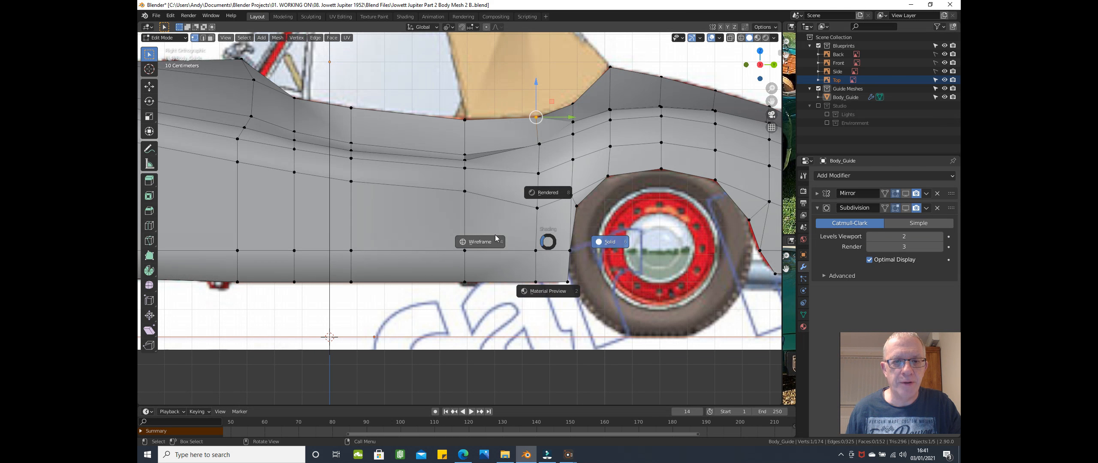
left_click(474, 244)
scroll(543, 172, "up", 2)
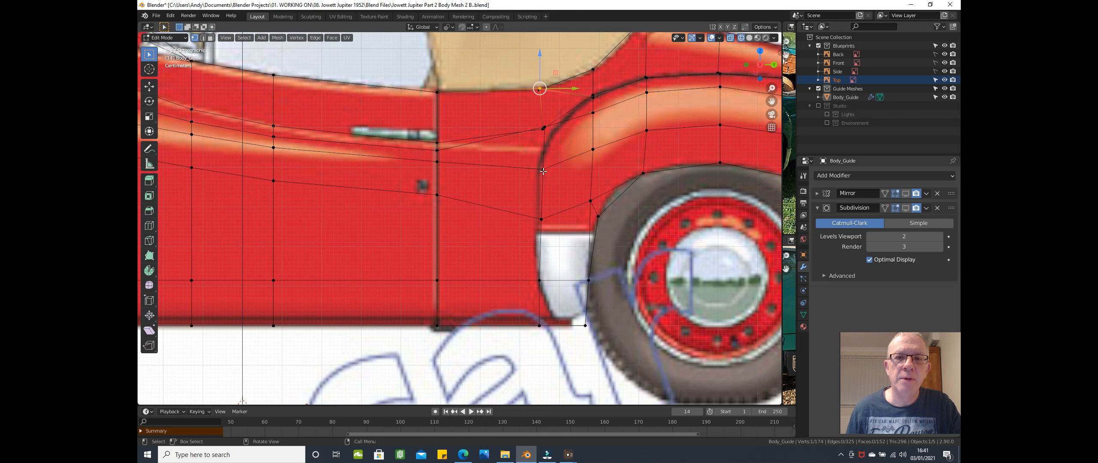
left_click(543, 170)
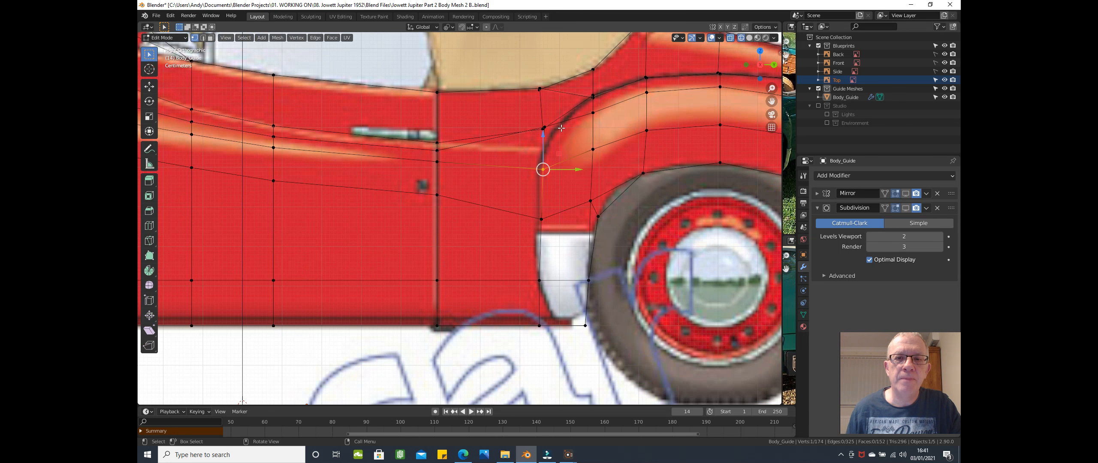
left_click(555, 138)
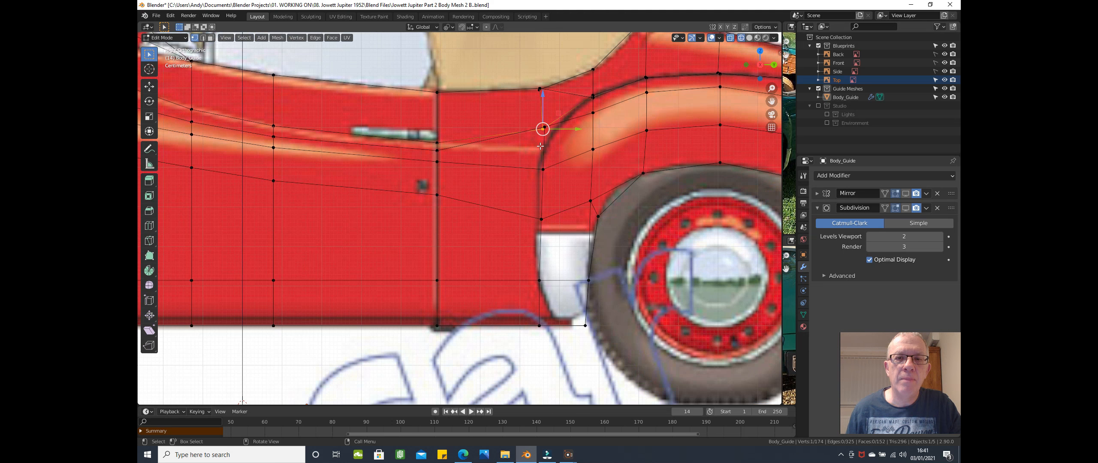
left_click(550, 127)
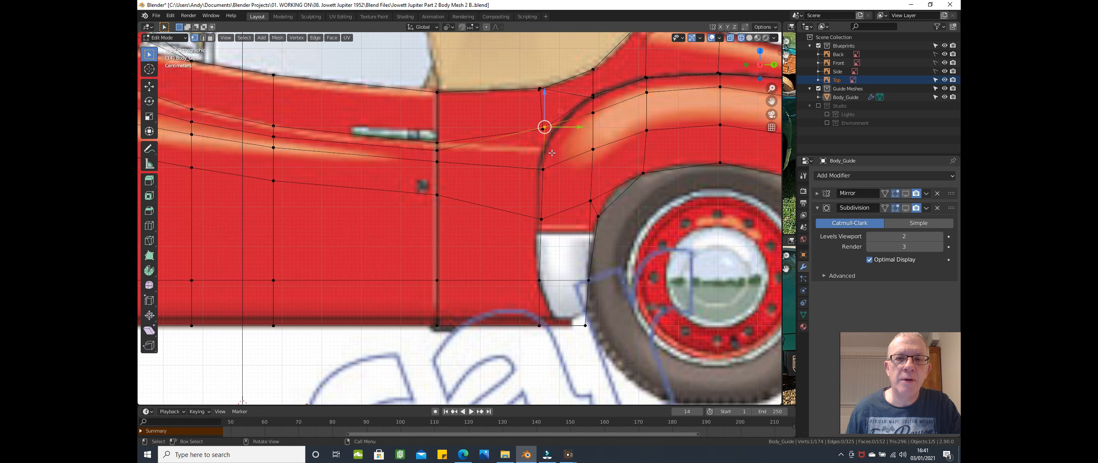
left_click_drag(547, 110, 541, 131)
left_click(543, 128)
scroll(562, 157, "up", 1)
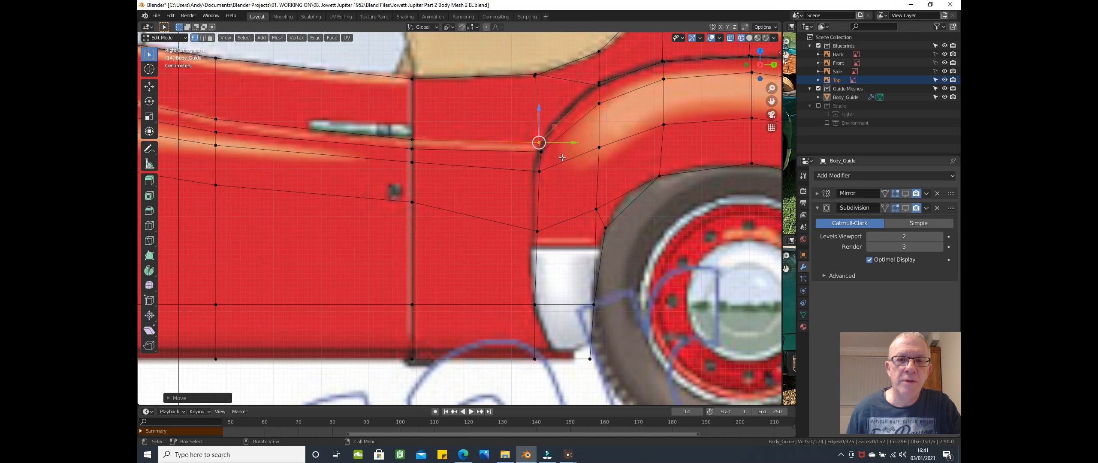
- Align the next two lower vertices with the rear wing's front outline on the side blueprint, raising the lower one
scroll(562, 157, "up", 1)
left_click(541, 151)
left_click_drag(574, 151, 557, 174)
left_click(535, 174)
left_click(533, 246)
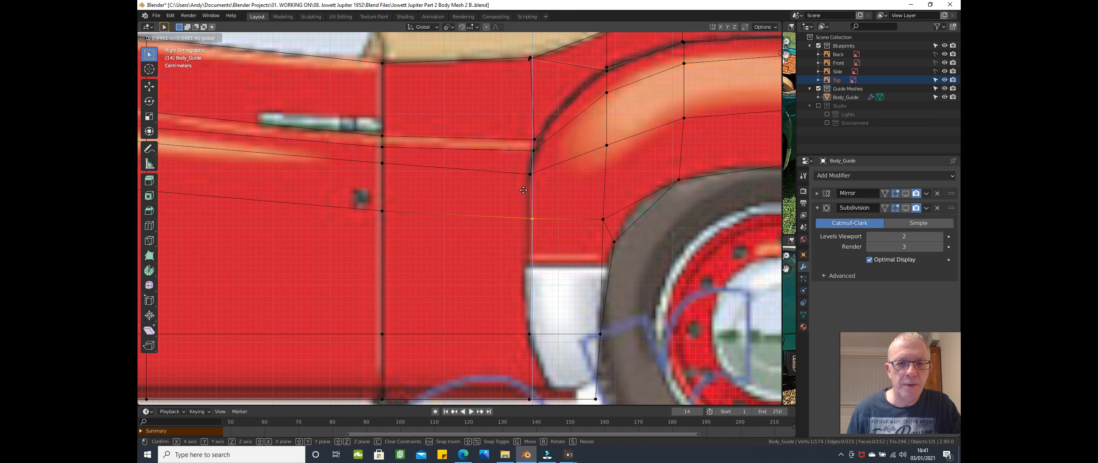
left_click(525, 191)
left_click_drag(571, 221, 463, 203)
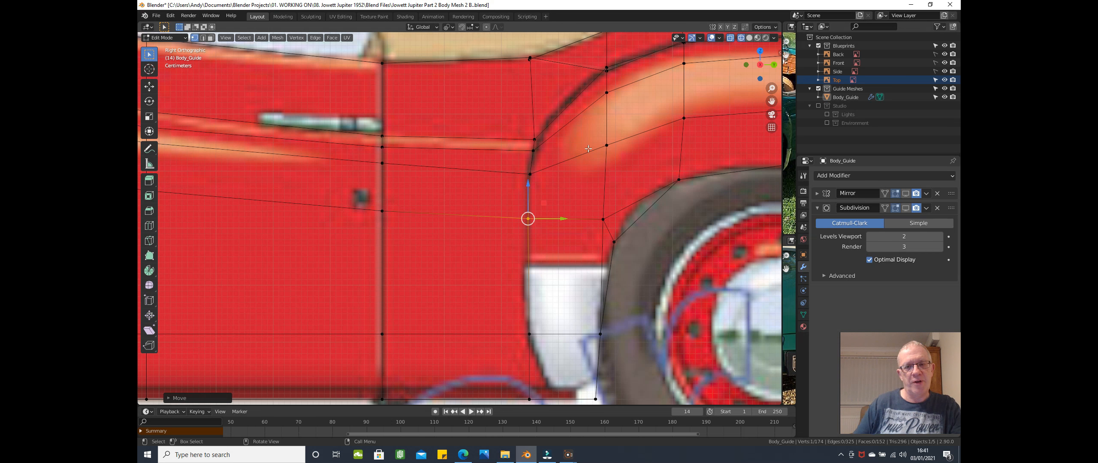
- Nudge the rear wing vertex above the front of the wheel arch slightly along Z
left_click(682, 115)
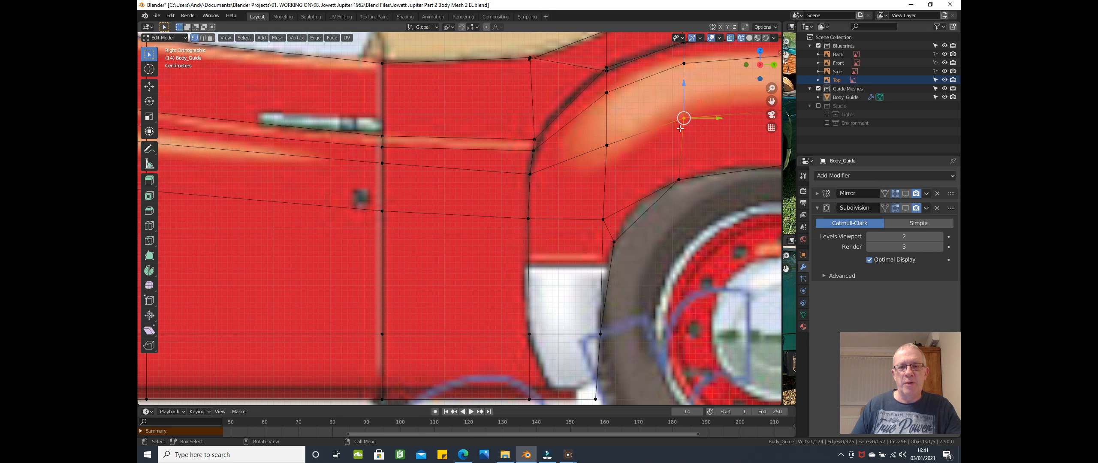
left_click_drag(684, 103, 683, 103)
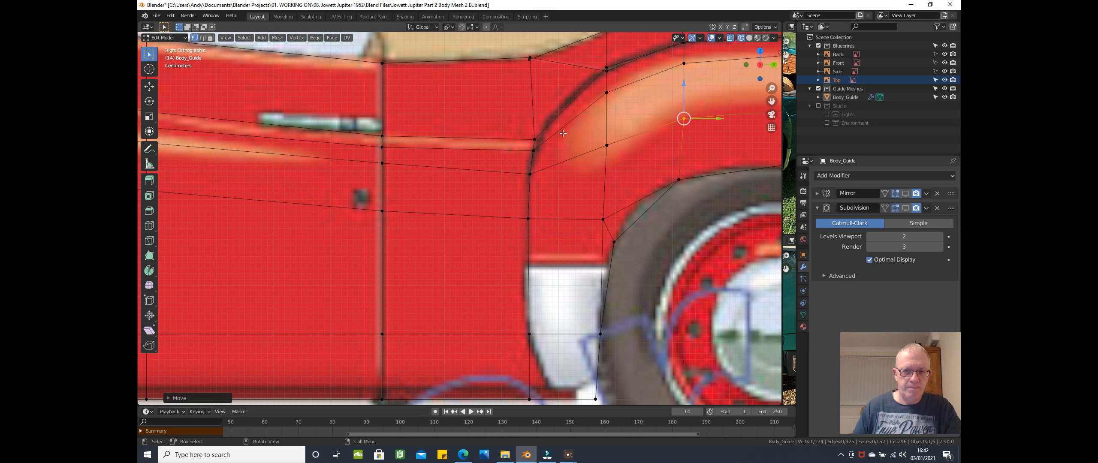
scroll(564, 133, "down", 1)
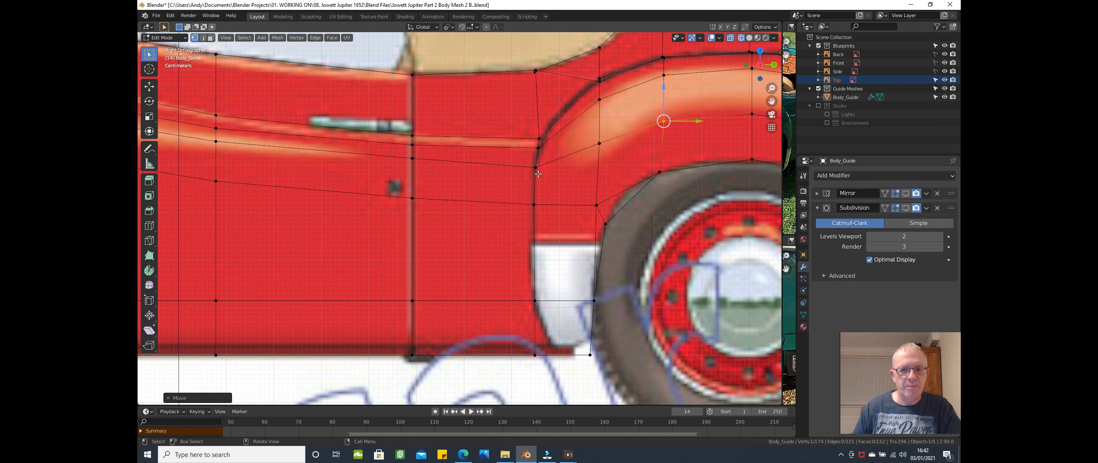
- Inspect the whole body mesh against the side blueprint, including an angled perspective view with solid shading
scroll(537, 225, "down", 2)
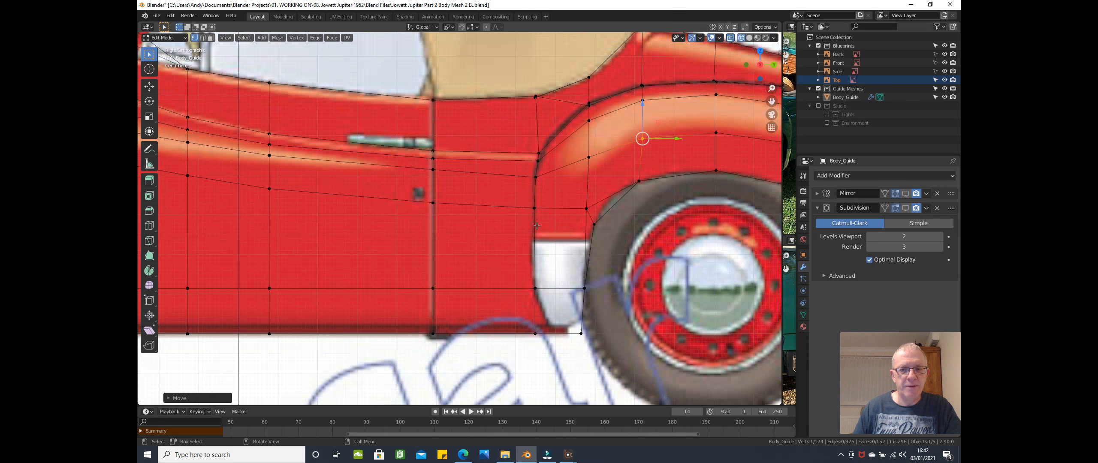
scroll(436, 246, "down", 1)
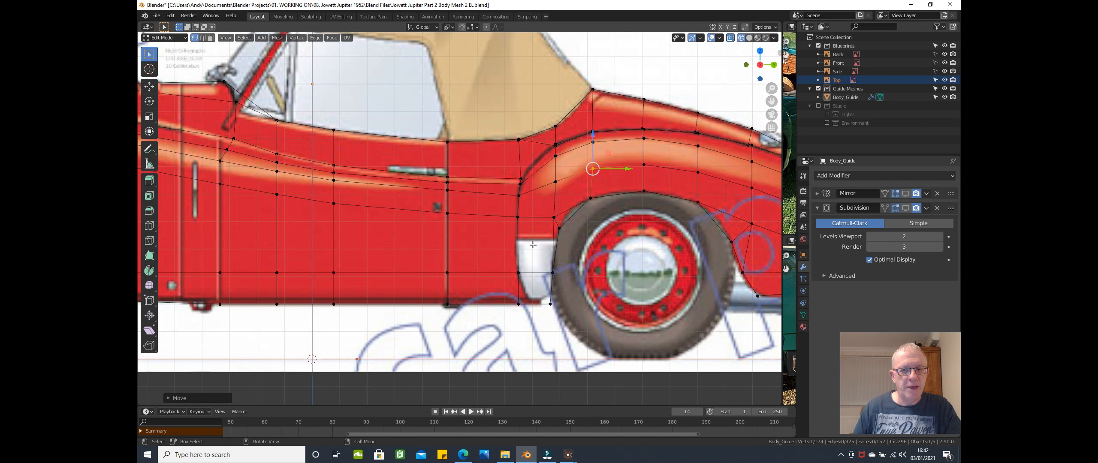
scroll(293, 247, "down", 3)
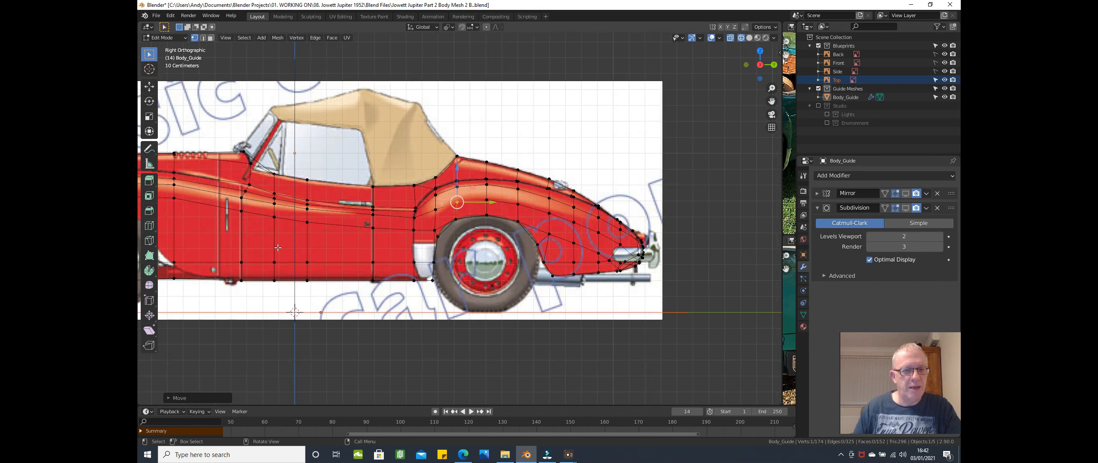
middle_click_drag(289, 244, 418, 233, "shift")
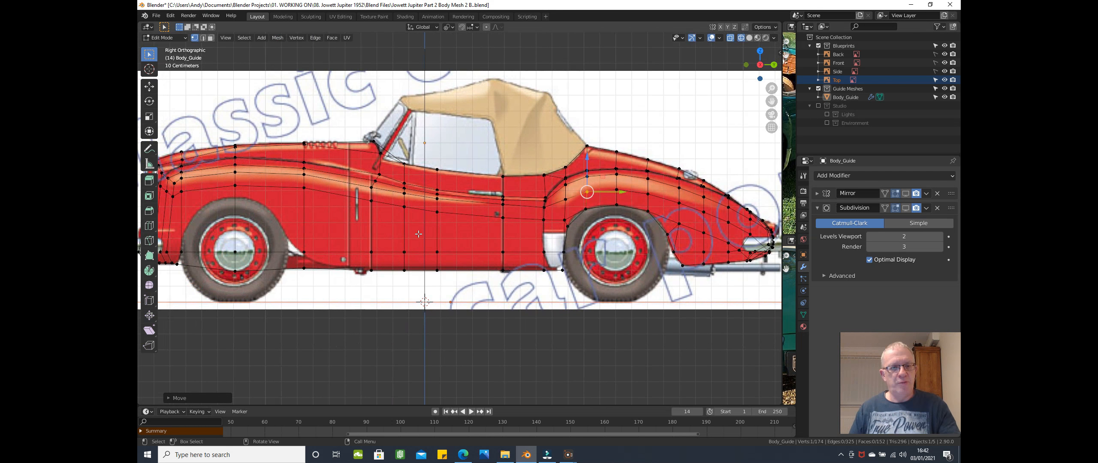
scroll(407, 232, "down", 2)
middle_click_drag(406, 243, 451, 267)
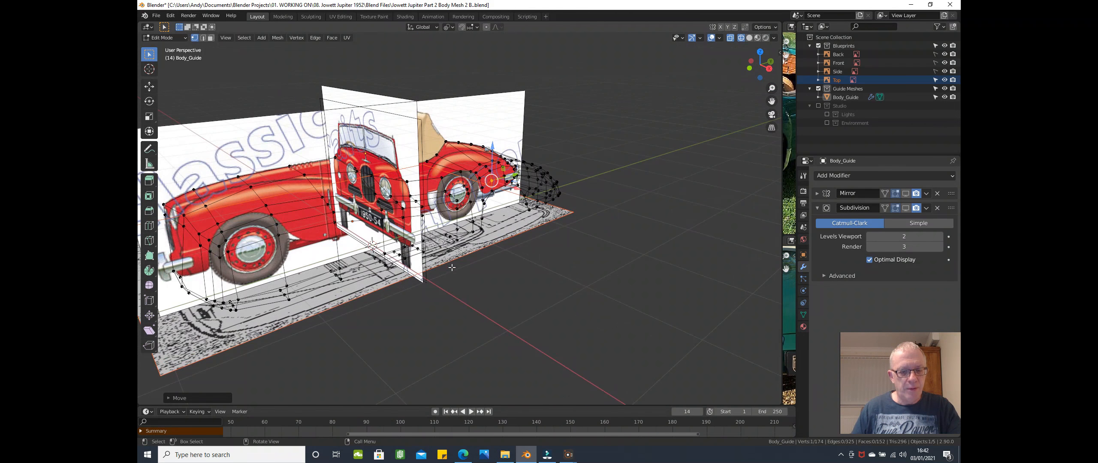
key("z")
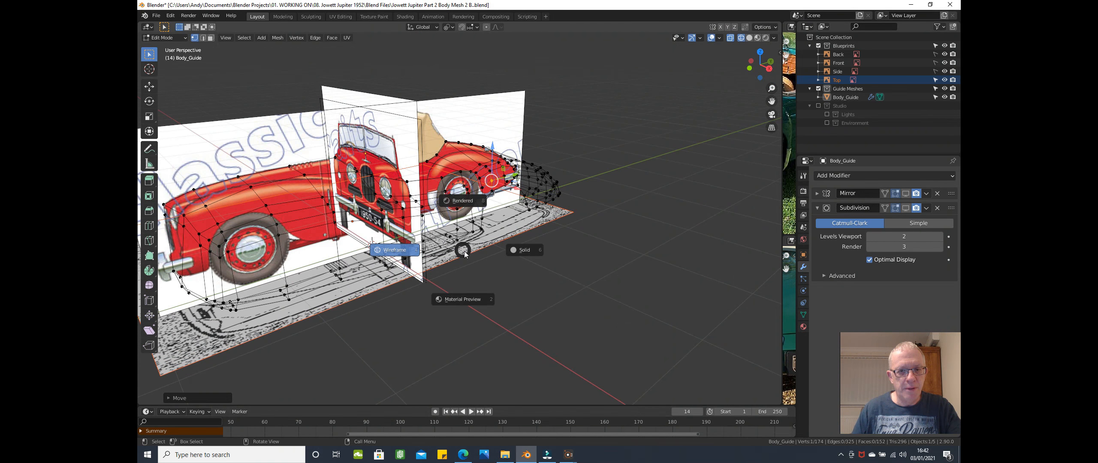
left_click(512, 248)
mouse_move(512, 248)
middle_mouse_down()
mouse_move(475, 275)
mouse_move(436, 262)
mouse_move(465, 262)
mouse_move(472, 246)
middle_mouse_up()
scroll(472, 245, "up", 2)
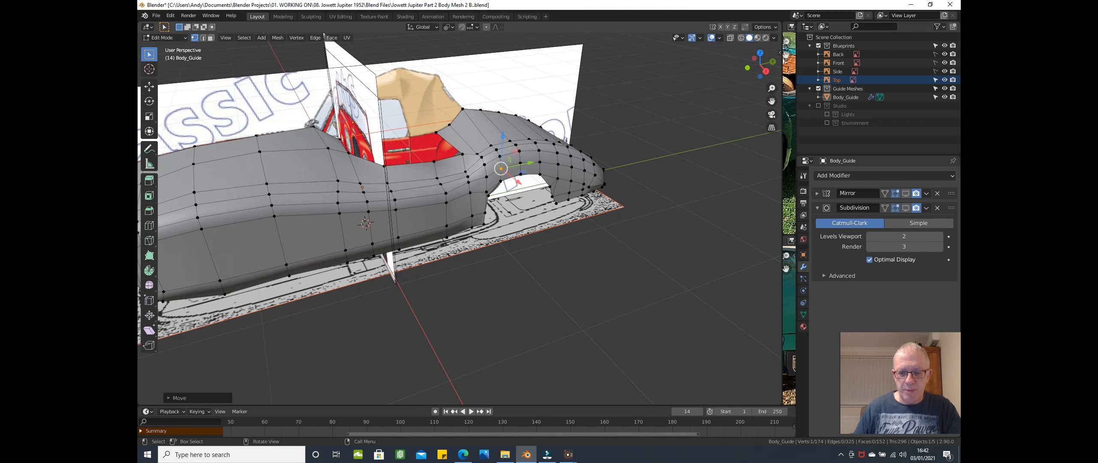
- Check the door and rear body edge against the top blueprint, examining the rear in wireframe from above
key("KP_7")
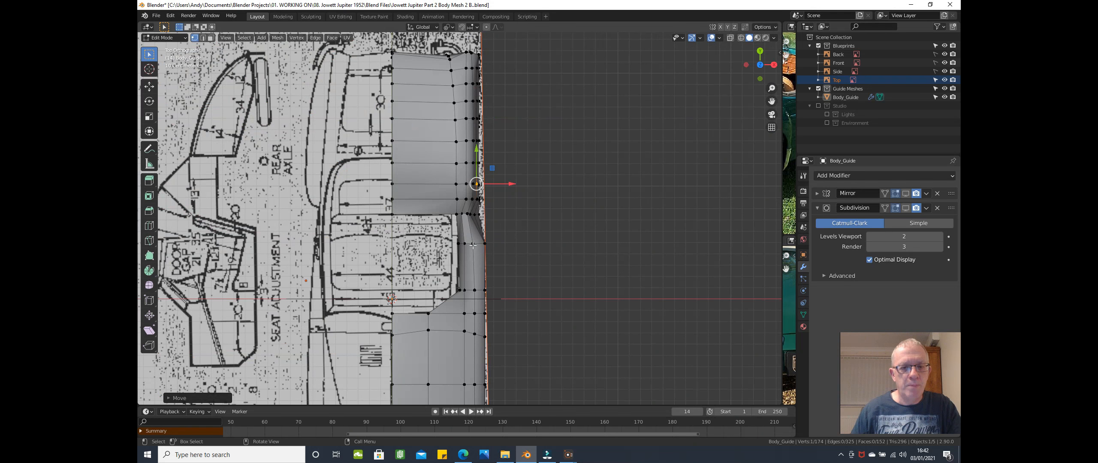
scroll(473, 245, "up", 5)
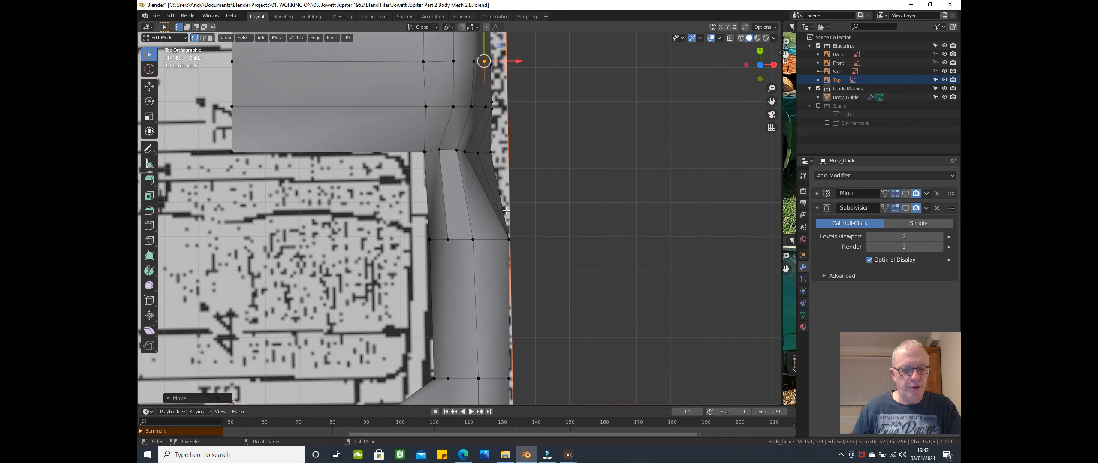
key("z")
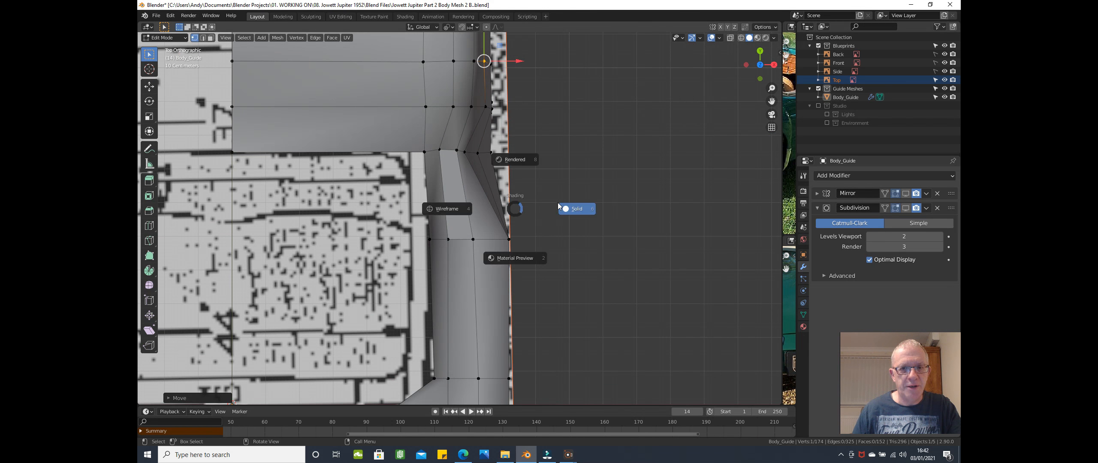
left_click(455, 209)
middle_click_drag(517, 118, 524, 221, "shift")
middle_click_drag(534, 180, 549, 370, "shift")
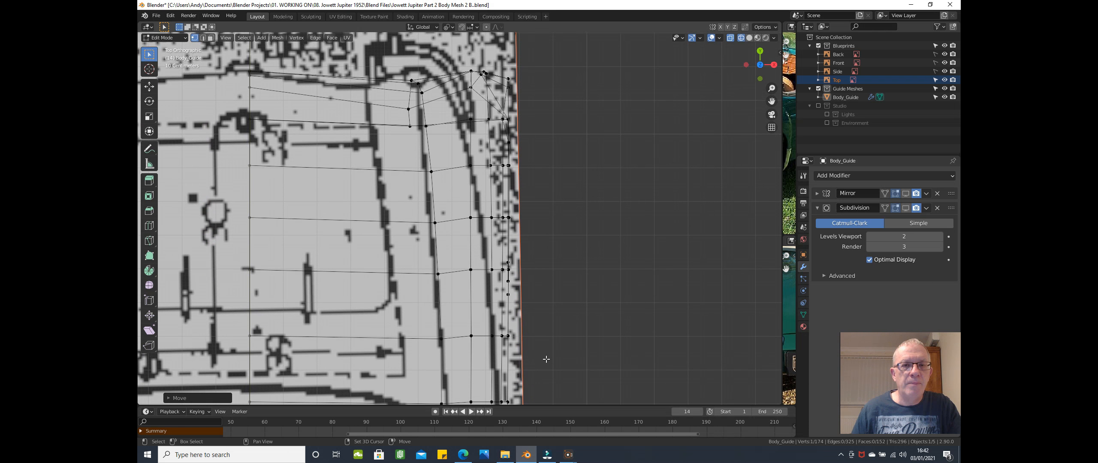
scroll(519, 245, "down", 2)
scroll(518, 245, "down", 1)
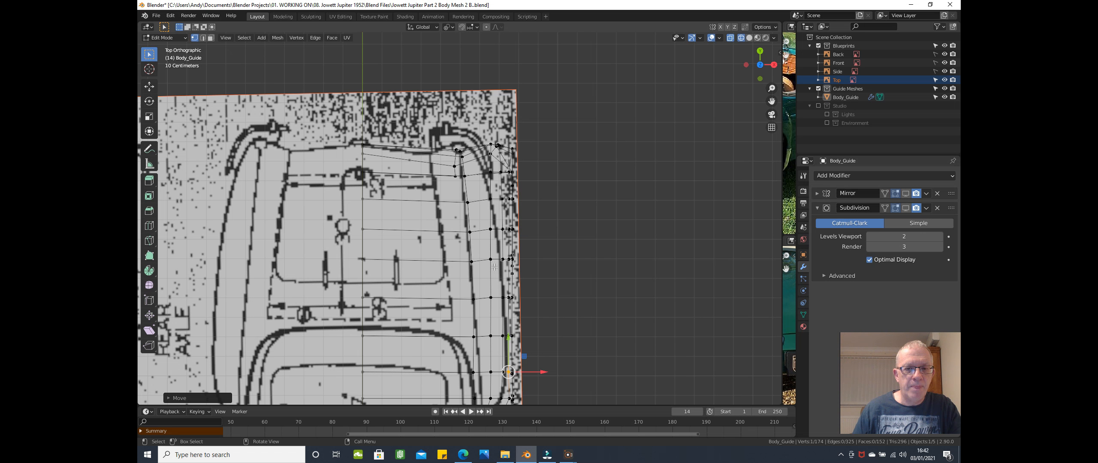
scroll(495, 265, "up", 1)
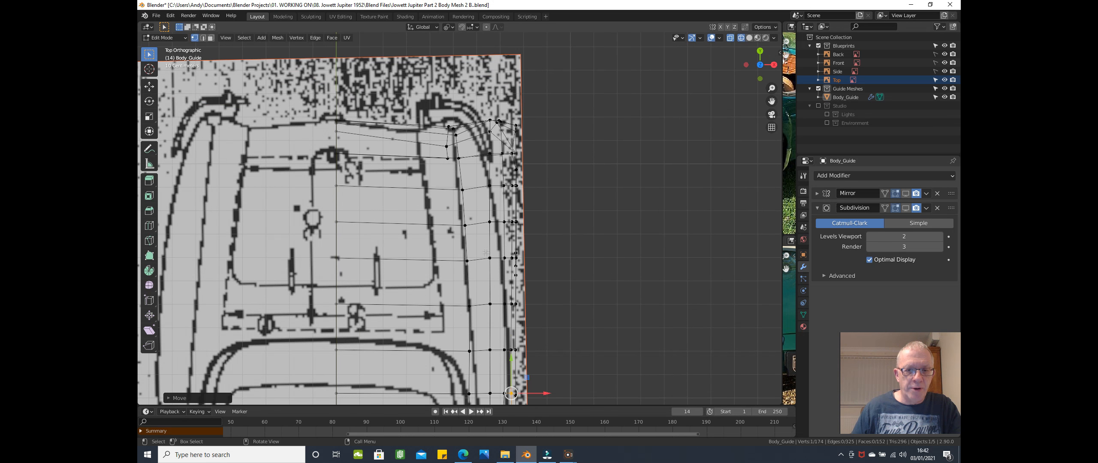
mouse_move(483, 208)
middle_mouse_down()
mouse_move(485, 226)
mouse_move(427, 171)
mouse_move(373, 353)
mouse_move(342, 342)
mouse_move(294, 372)
mouse_move(257, 346)
middle_mouse_up()
- Show the mesh solid, select the door-side vertex column from the upper crease down, and move it inward about 0.06 m along X
key("shift+z")
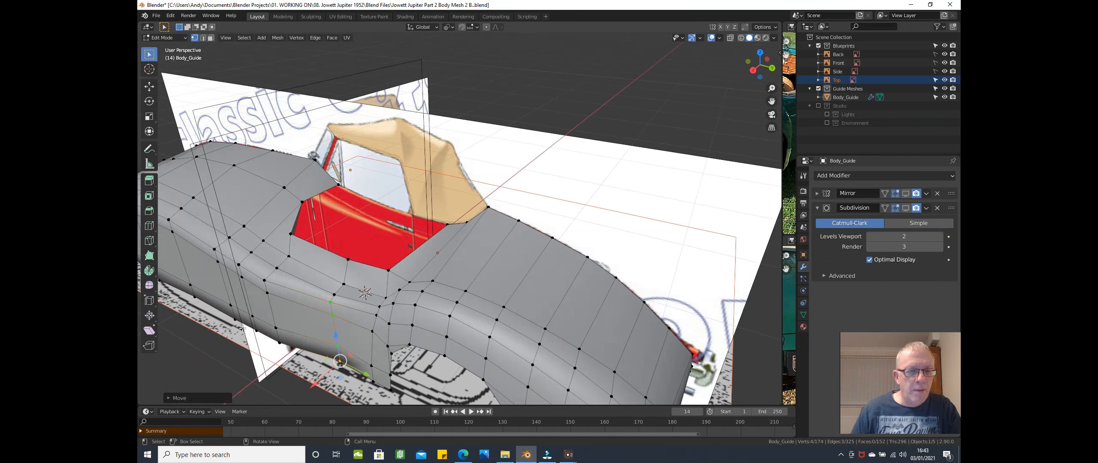
left_click(266, 280, "ctrl")
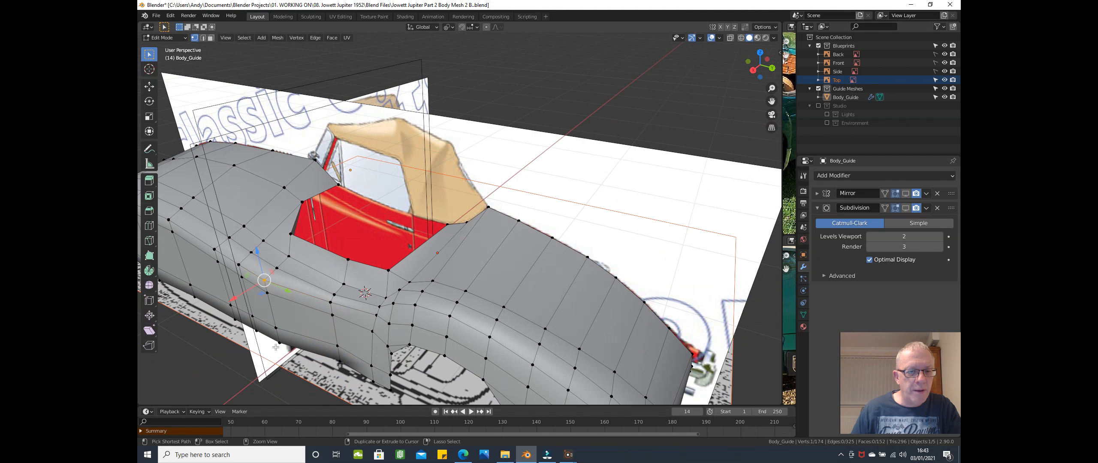
key("g")
key("x")
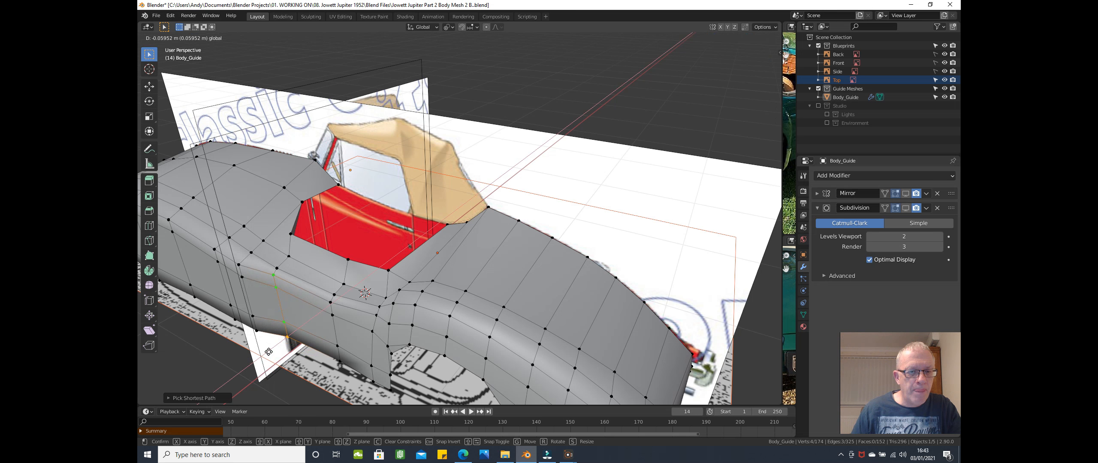
left_click(269, 351)
- In wireframe top view, select the outer vertices of the rear door row and move them inward about 0.055 m along X
middle_click_drag(254, 341, 267, 300)
key("KP_7")
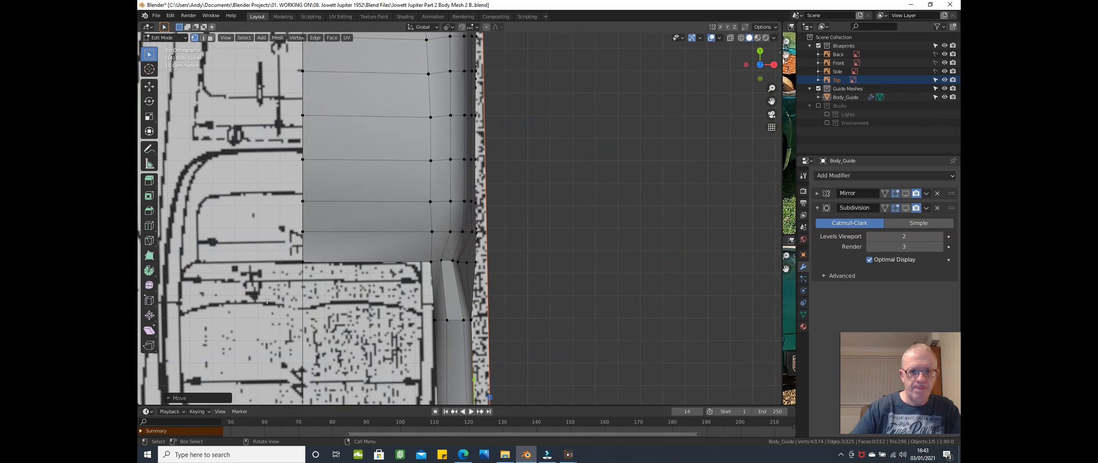
middle_click_drag(266, 299, 265, 173, "shift")
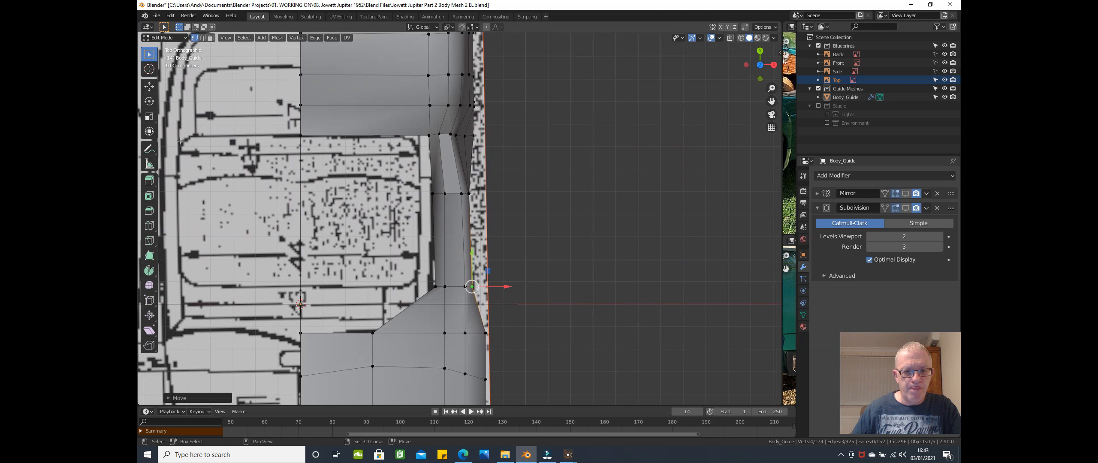
scroll(170, 140, "up", 1)
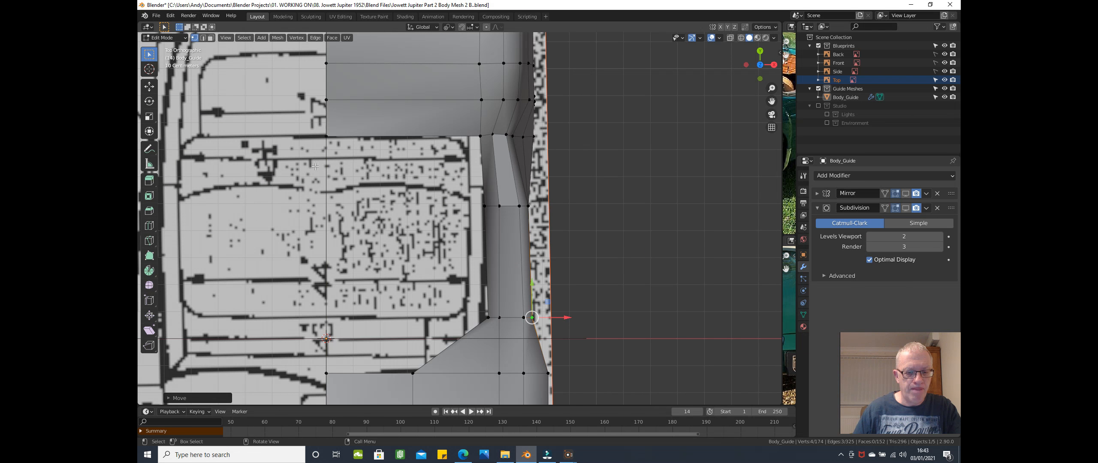
key("z")
left_click(255, 160)
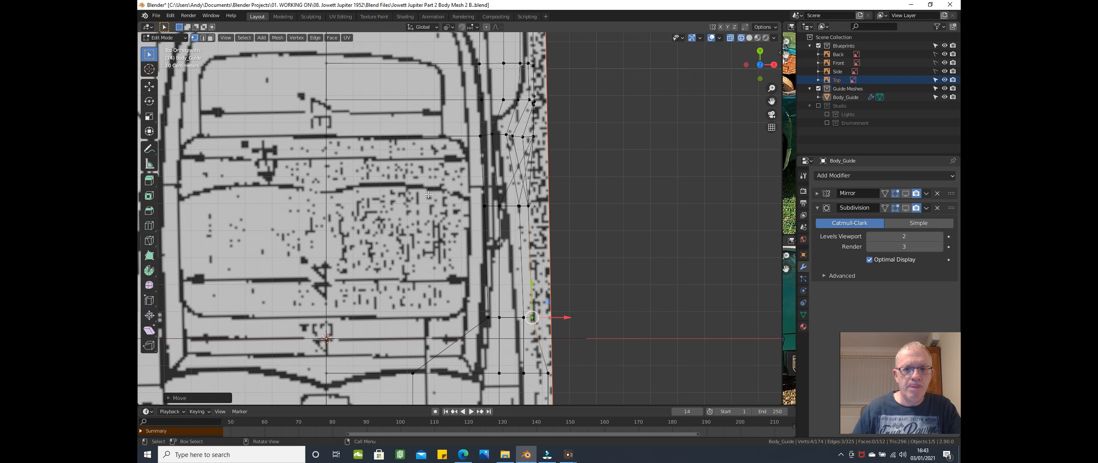
scroll(456, 184, "up", 2)
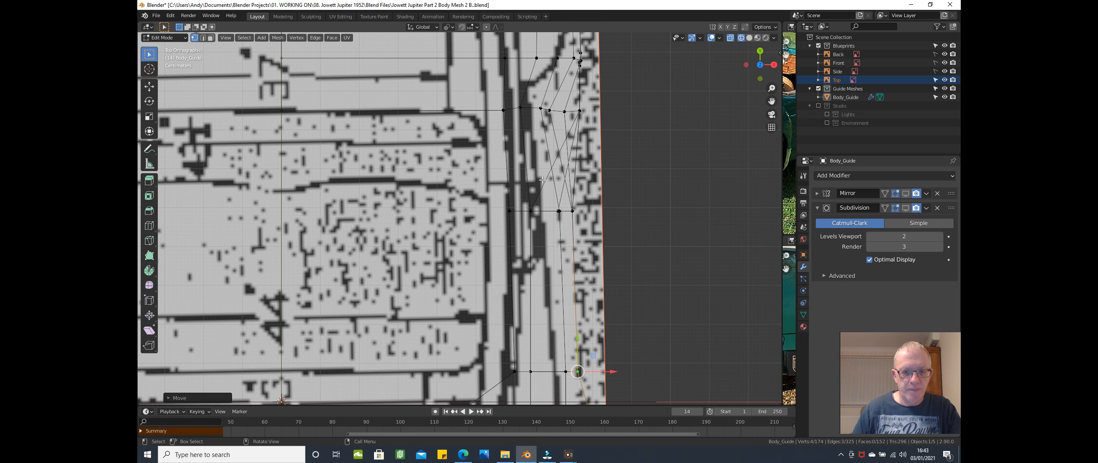
key("b")
left_click_drag(543, 180, 597, 220)
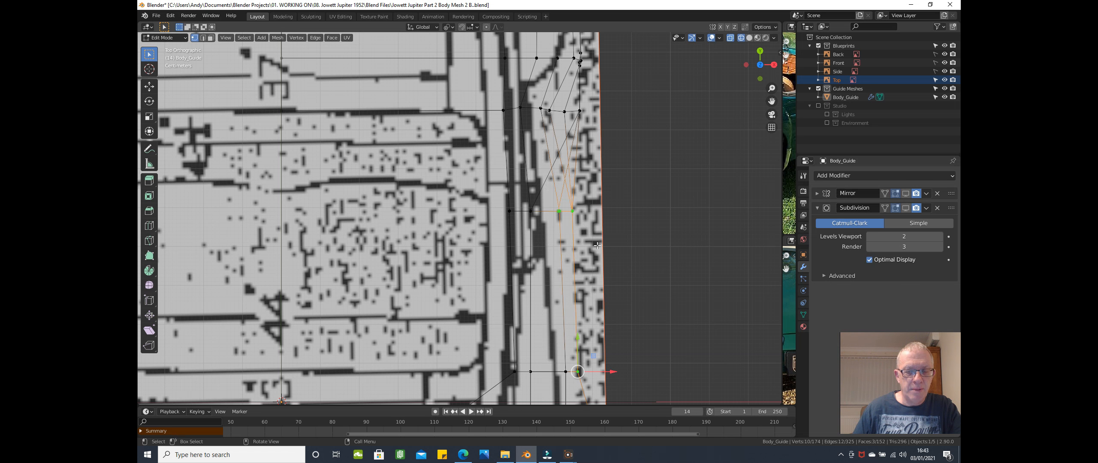
key("alt+a")
key("b")
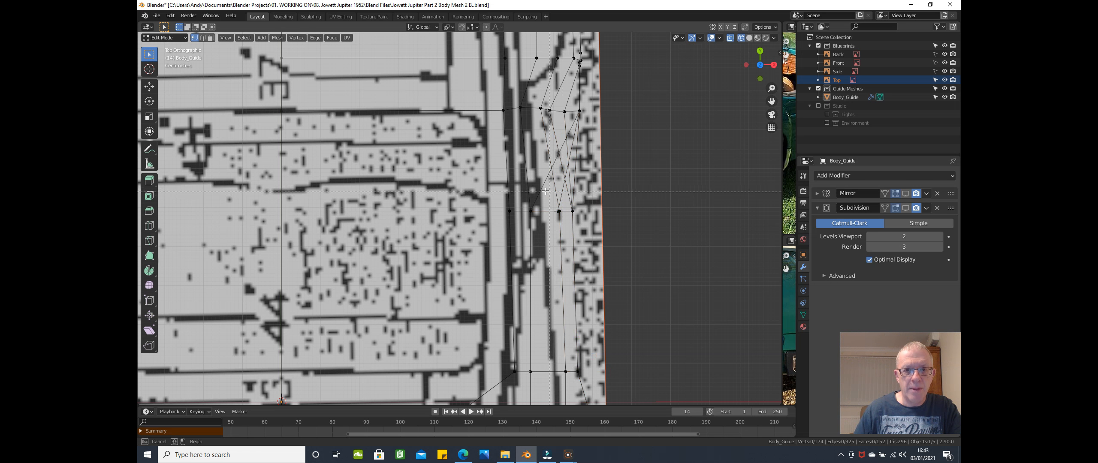
left_click_drag(542, 194, 602, 235)
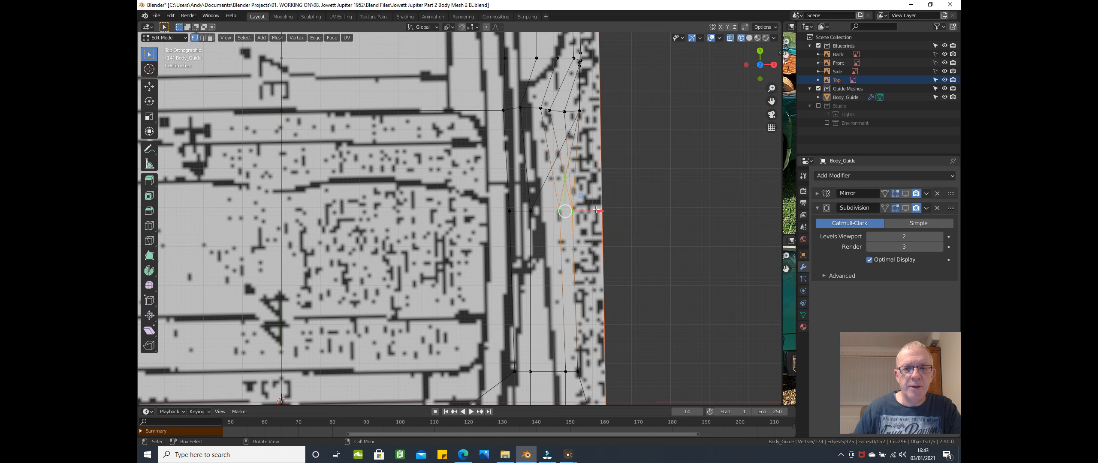
key("g")
key("x")
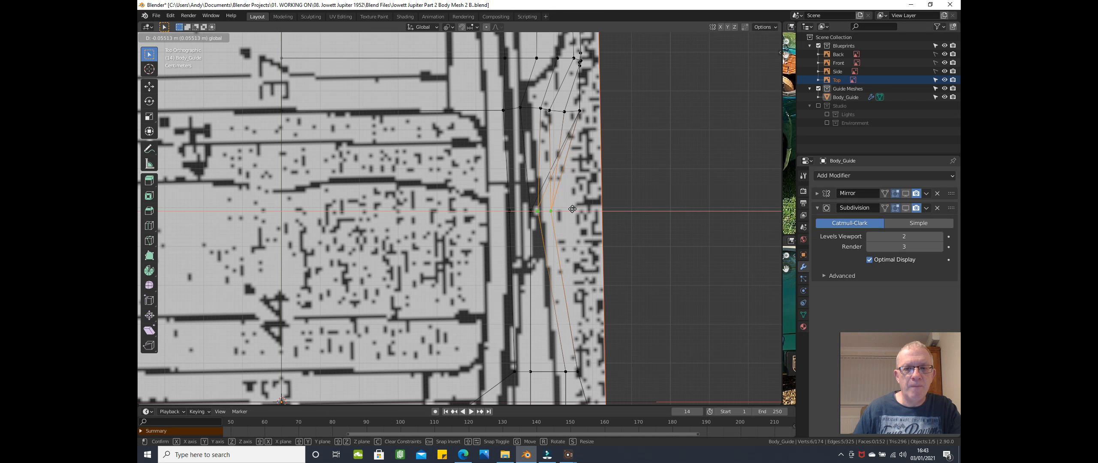
left_click(575, 209)
- Move the outer vertices of the next door row forward inward along X to the body line on the top blueprint
scroll(586, 273, "down", 2)
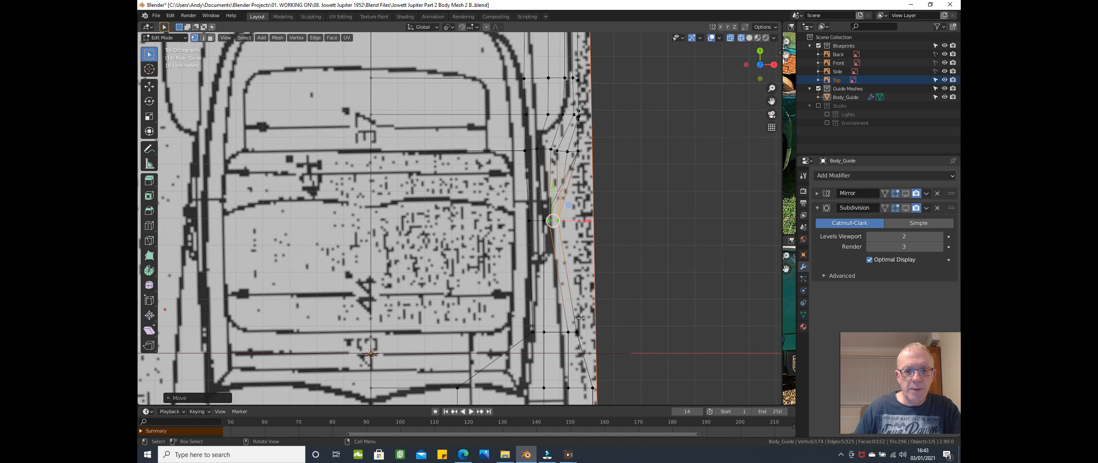
scroll(572, 241, "down", 4, "shift")
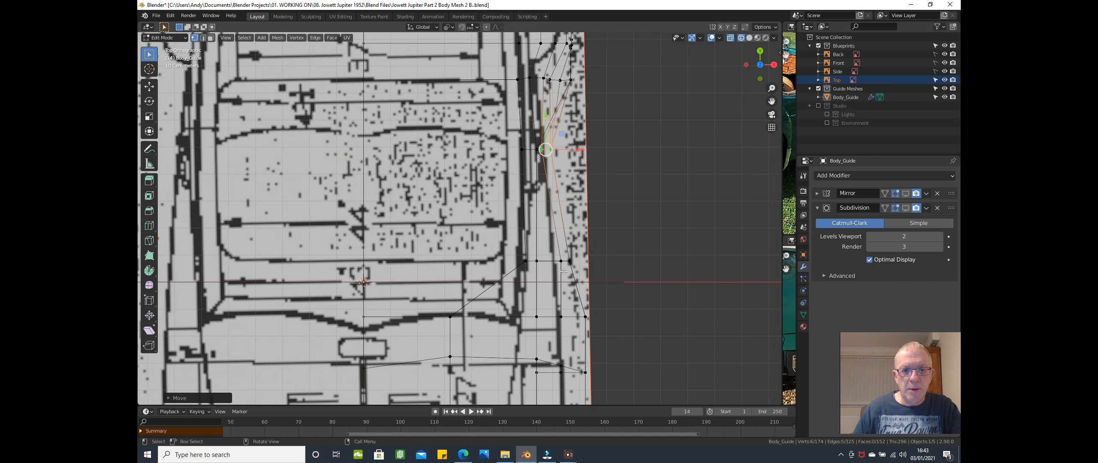
key("b")
left_click(611, 237)
key("b")
left_click_drag(550, 245, 578, 263)
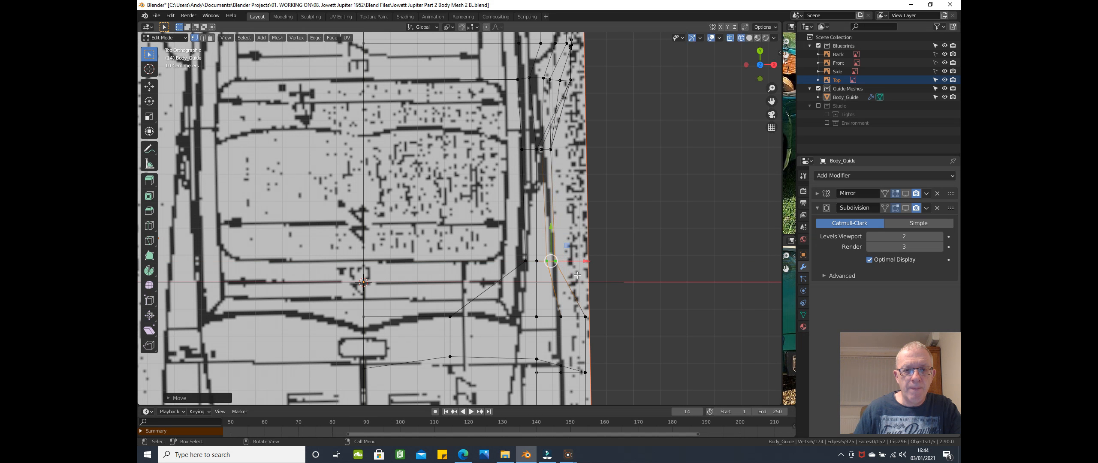
- Move the inner door-side vertex level with the front of the cockpit opening inward along X
scroll(600, 271, "up", 1)
middle_click_drag(600, 271, 591, 175, "shift")
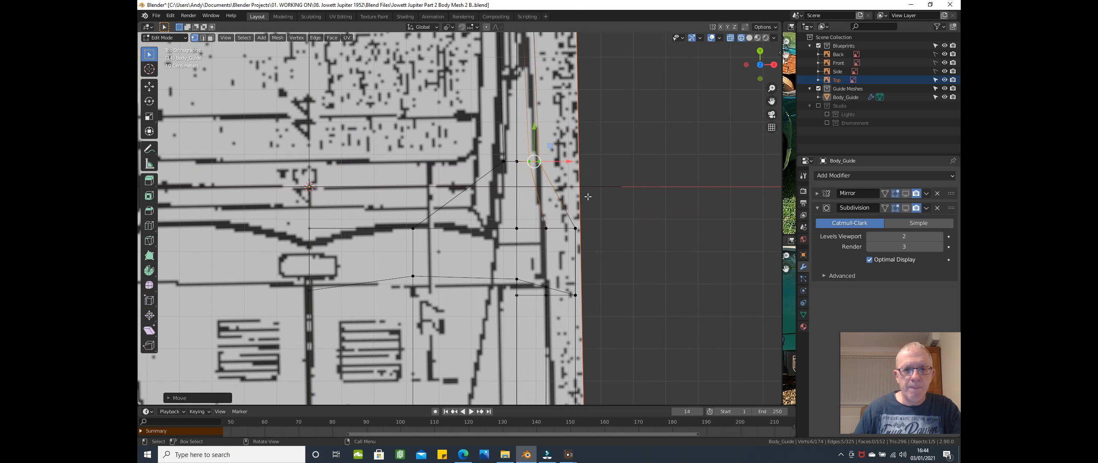
left_click(547, 228)
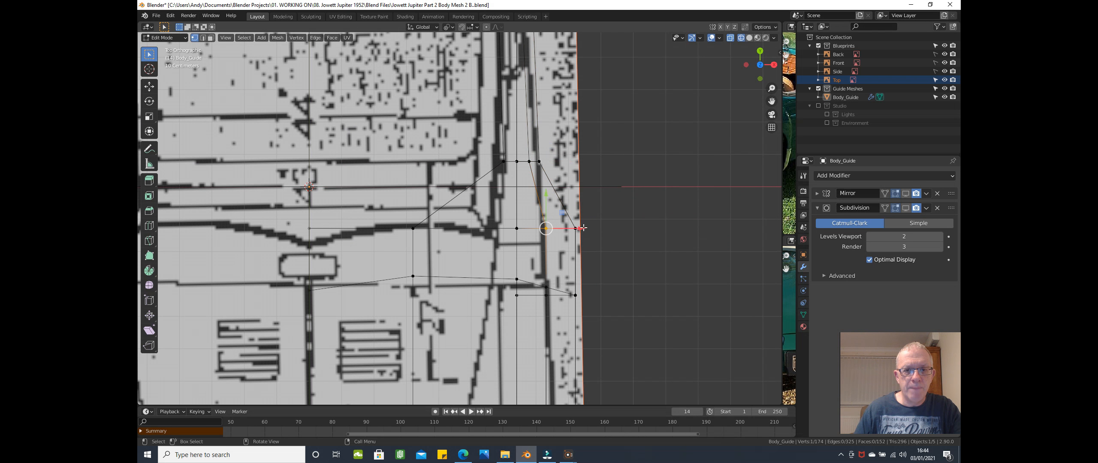
left_click_drag(582, 228, 561, 226)
left_click(575, 227)
left_click(546, 229)
left_click_drag(581, 228, 605, 229)
- Move the outermost vertices of the same row inward along X onto the body outline of the top blueprint
left_click(576, 228)
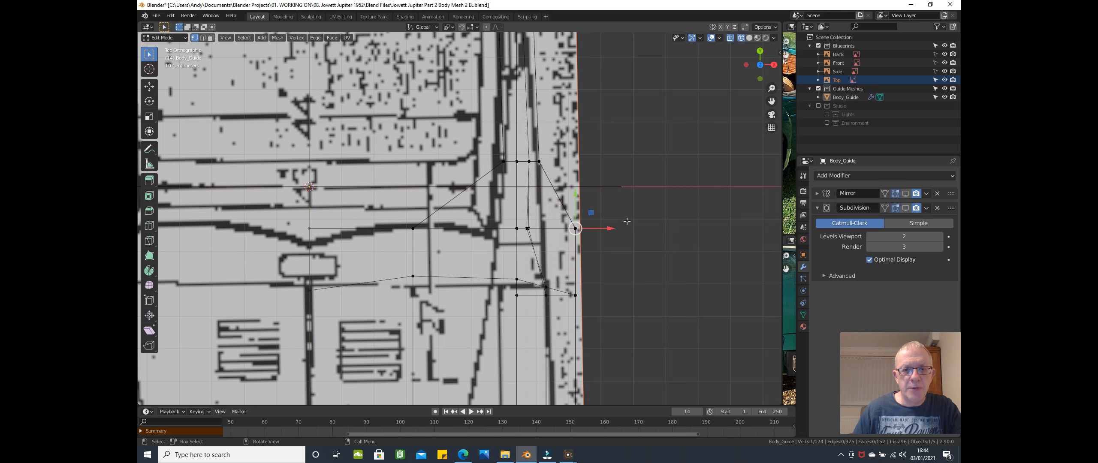
key("b")
left_click_drag(550, 209, 575, 236)
scroll(593, 269, "down", 1)
middle_click_drag(593, 269, 585, 210, "shift")
- Select the outer vertices of the row just ahead of the cockpit and move them inward about 0.038 m along X
key("alt+a")
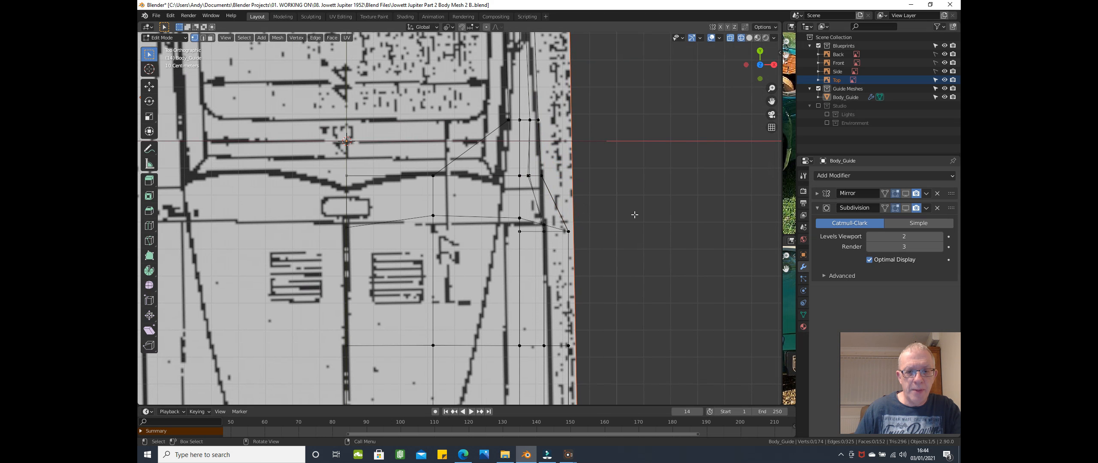
key("b")
left_click_drag(551, 210, 619, 244)
scroll(574, 217, "up", 4)
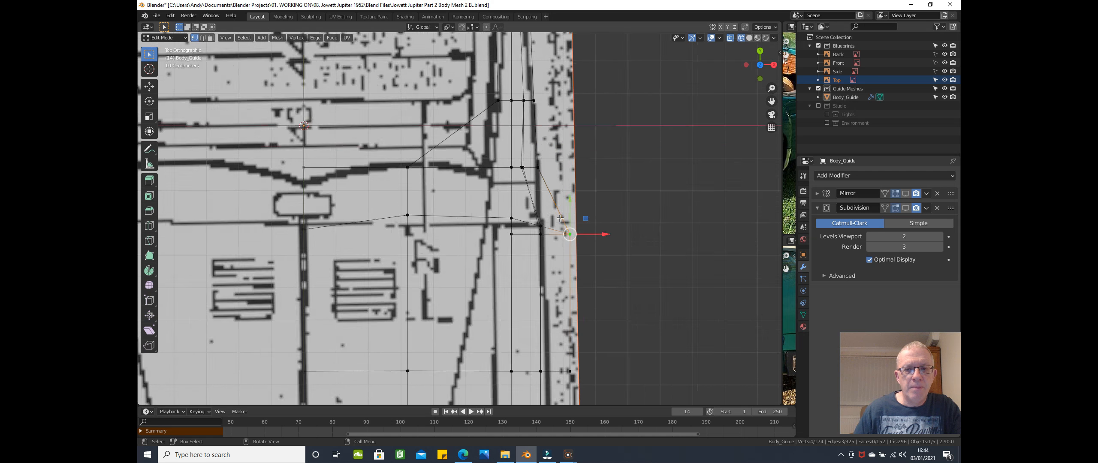
key("b")
left_click_drag(516, 217, 616, 273)
key("g")
key("x")
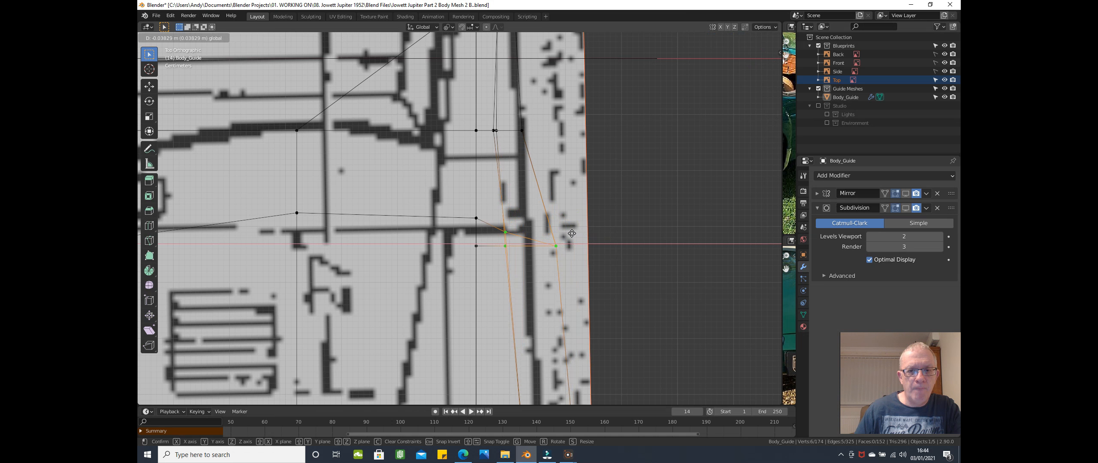
left_click(572, 233)
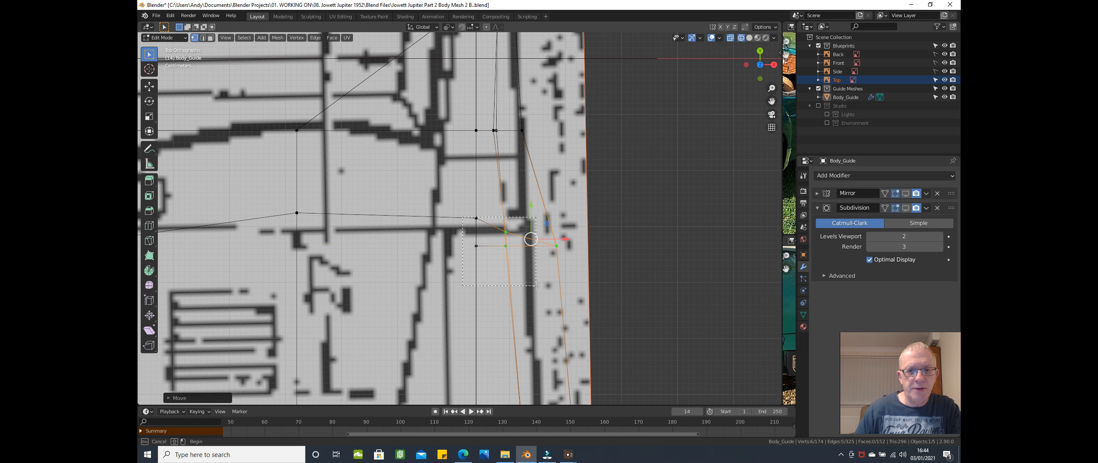
- Deselect the inner vertices of the row just ahead of the cockpit and move the outermost ones inward along X onto the body line
left_click(557, 247)
left_click_drag(595, 249, 571, 241)
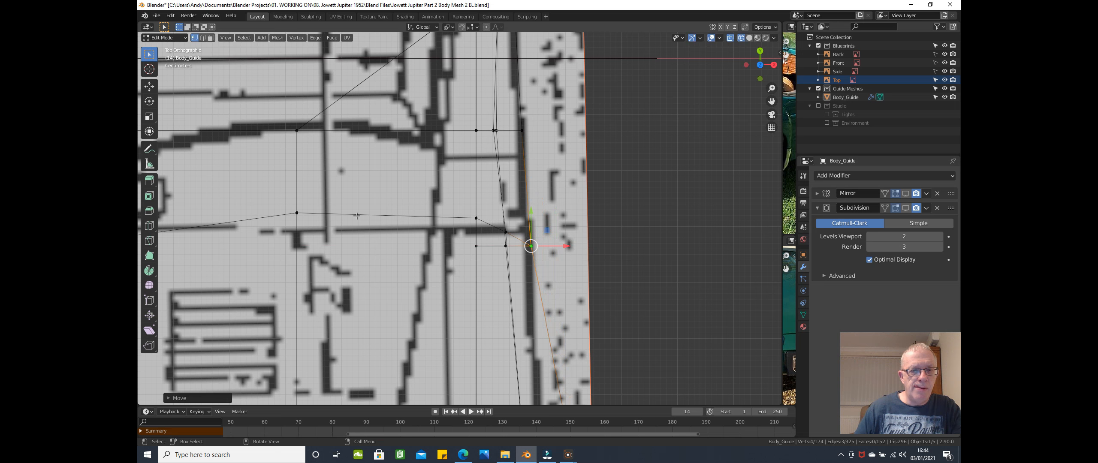
- Move the two top vertices of that row about 0.028 m forward along Y onto the blueprint's cross line, and fine-tune the outer one along Y
left_click(294, 213)
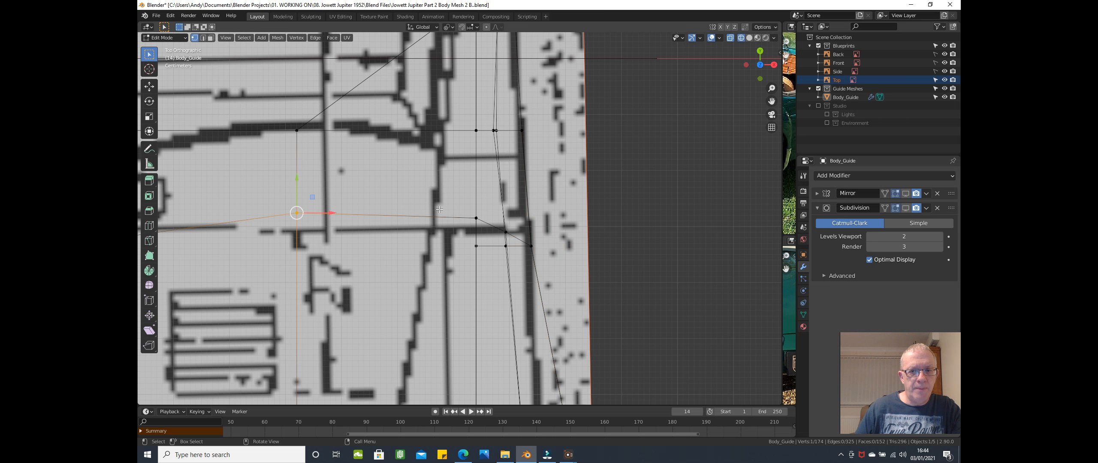
left_click(476, 218, "ctrl")
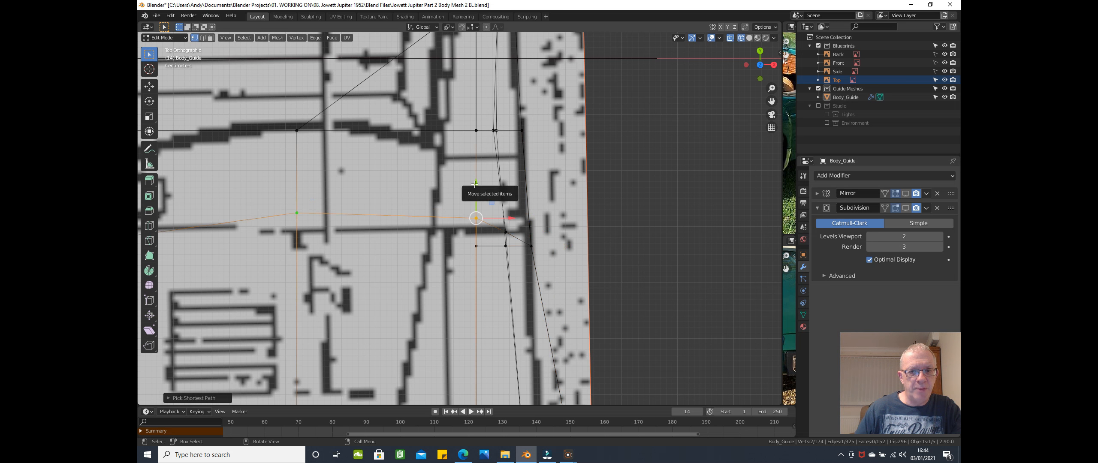
key("g")
key("y")
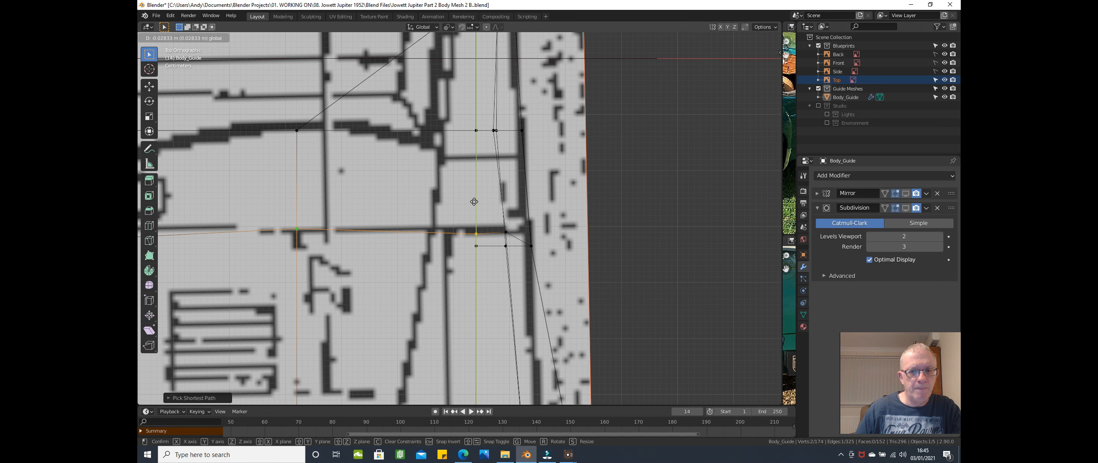
left_click(474, 202)
left_click(469, 215)
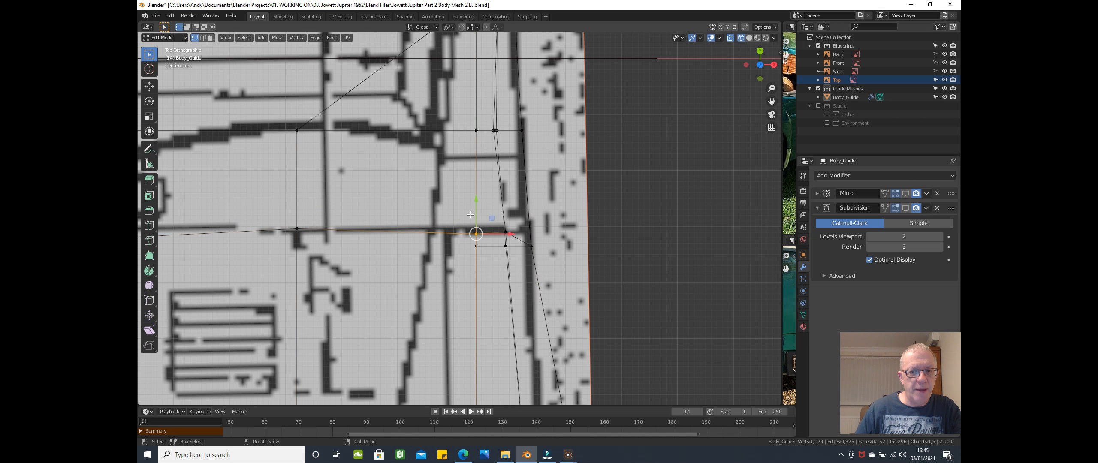
key("g")
key("y")
left_click(473, 211)
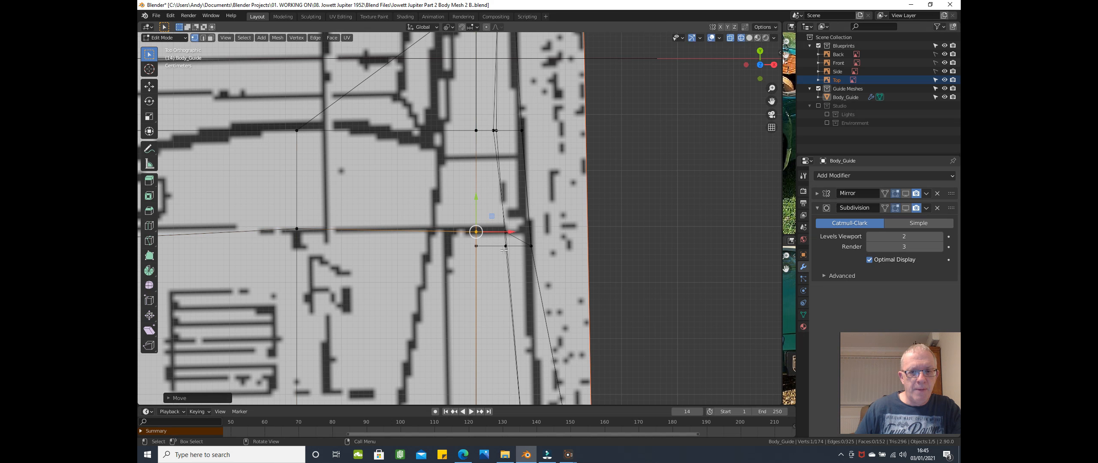
- Select the outer side vertices of the next row forward and move them inward about 0.028 m along X
middle_click_drag(540, 247, 532, 163, "shift")
left_click(592, 205)
scroll(600, 204, "down", 3)
middle_click_drag(613, 238, 571, 154, "shift")
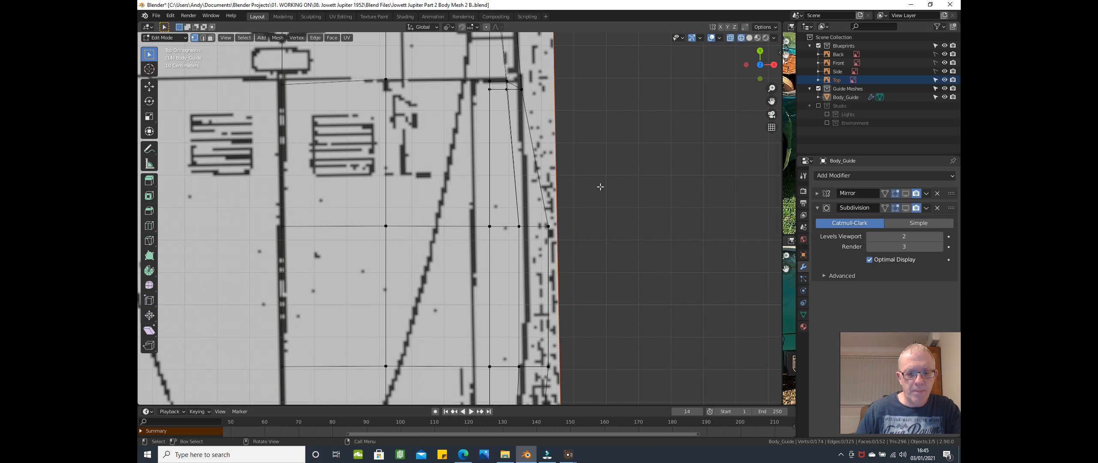
key("b")
left_click_drag(517, 204, 569, 235)
key("g")
key("x")
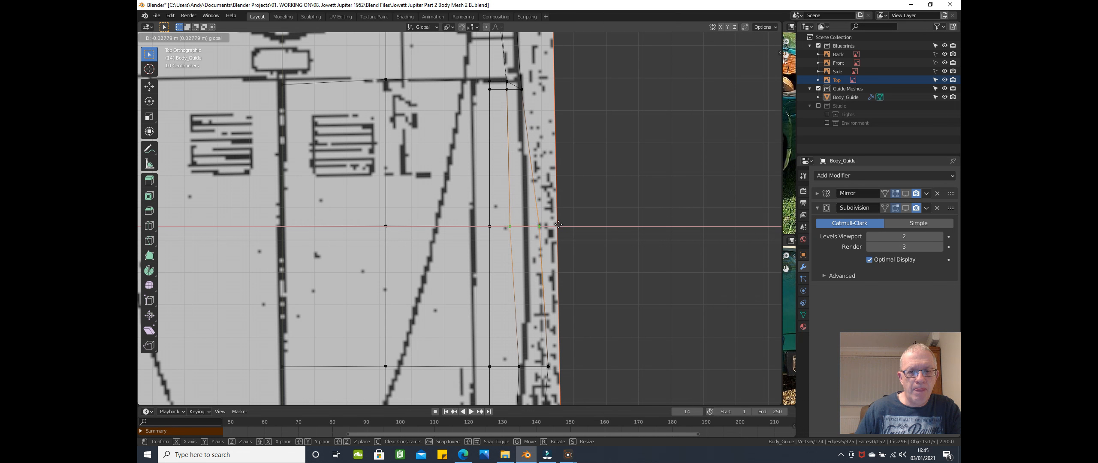
left_click(559, 224)
- Deselect that row's inner side vertices and move only the outermost ones inward along X onto the body outline
key("b")
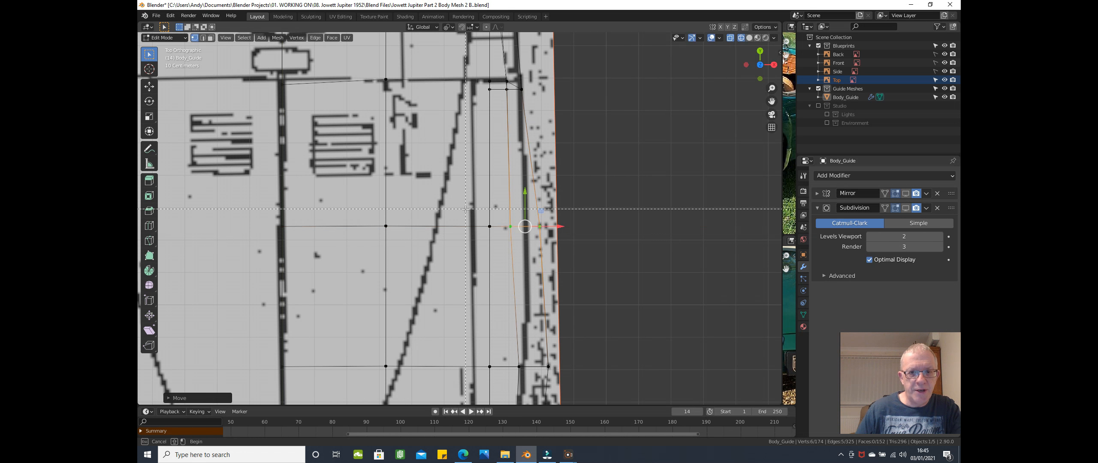
left_click_drag(468, 212, 510, 246)
middle_click_drag(520, 255, 520, 255)
scroll(522, 254, "up", 1)
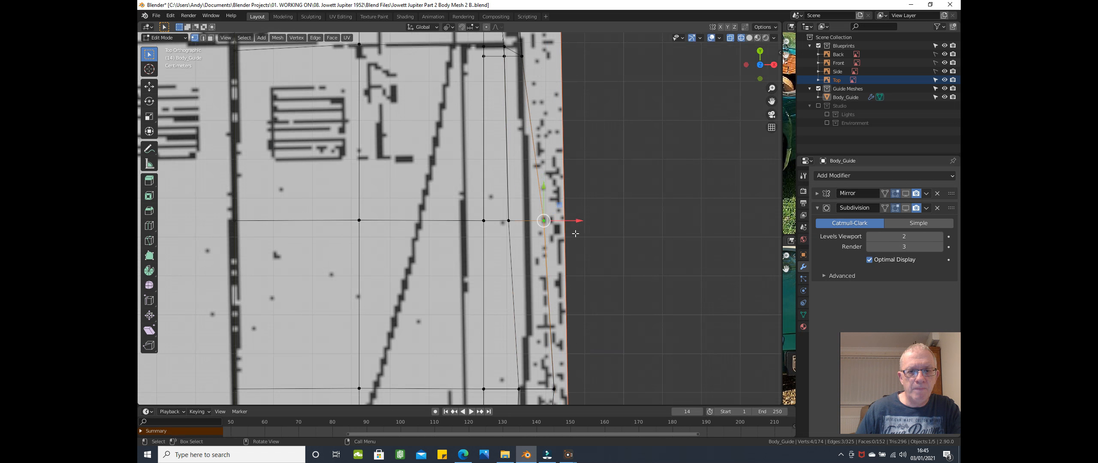
left_click_drag(580, 223, 564, 222)
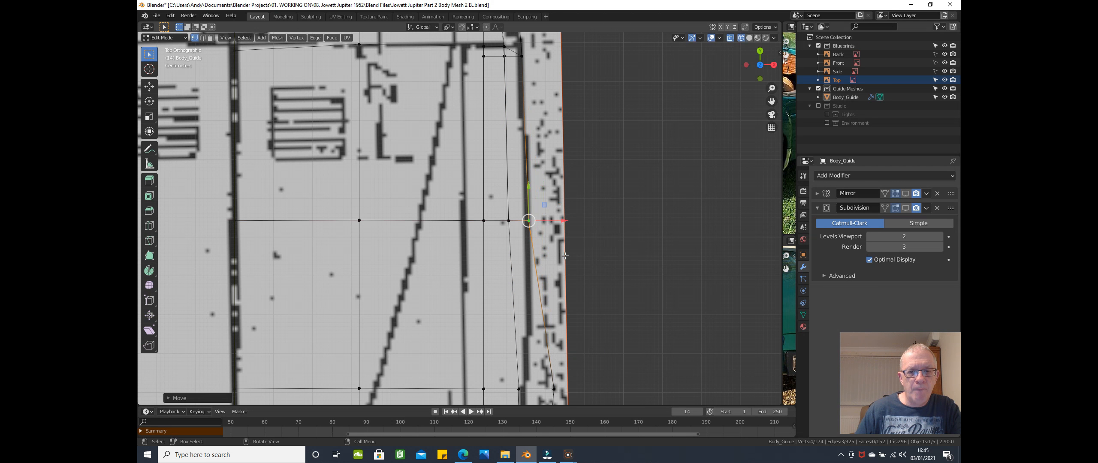
- Select the inner side vertices of the following row toward the front and move them slightly inward along X
scroll(563, 285, "down", 1)
middle_click_drag(540, 350, 542, 242, "shift")
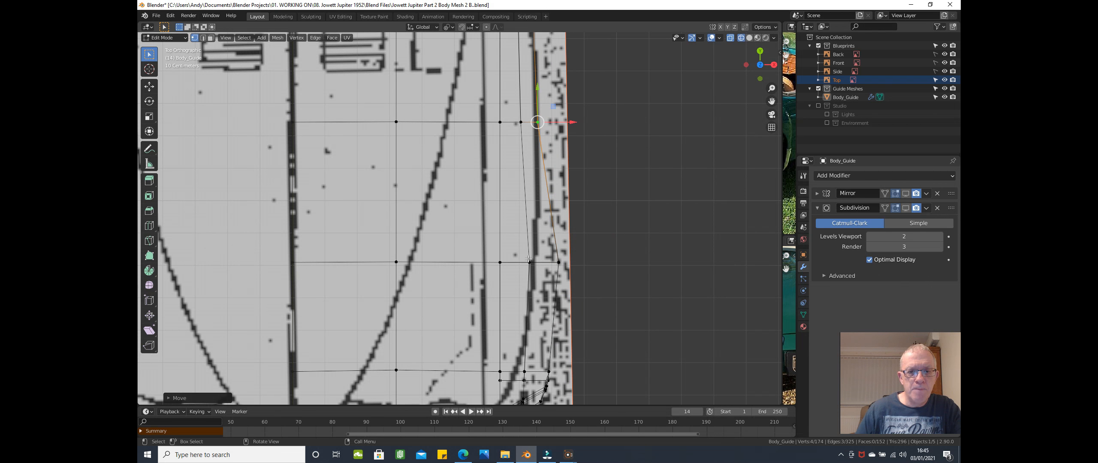
left_click(546, 257)
left_click(640, 238)
key("b")
left_click_drag(521, 248, 543, 272)
key("b")
left_click(564, 259)
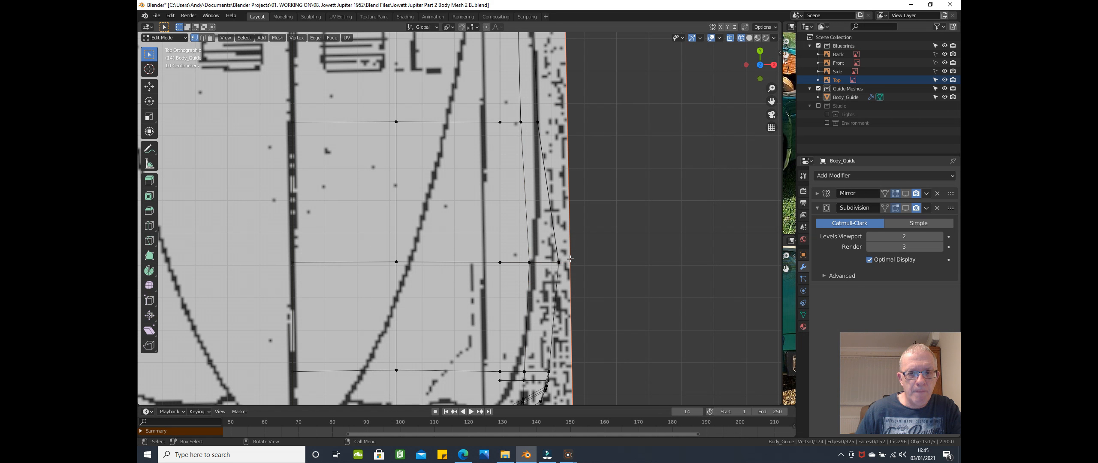
key("b")
left_click_drag(520, 258, 551, 276)
middle_click_drag(575, 263, 593, 238)
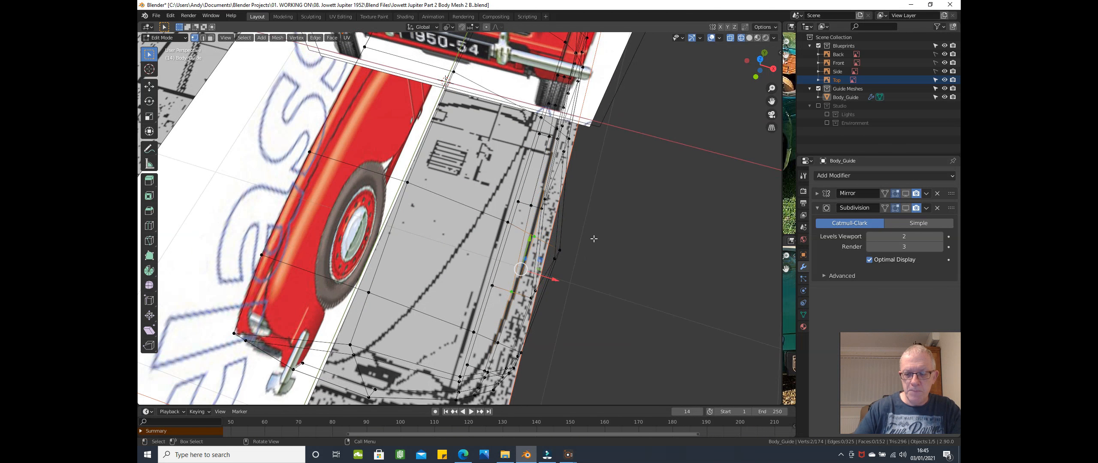
key("KP_7")
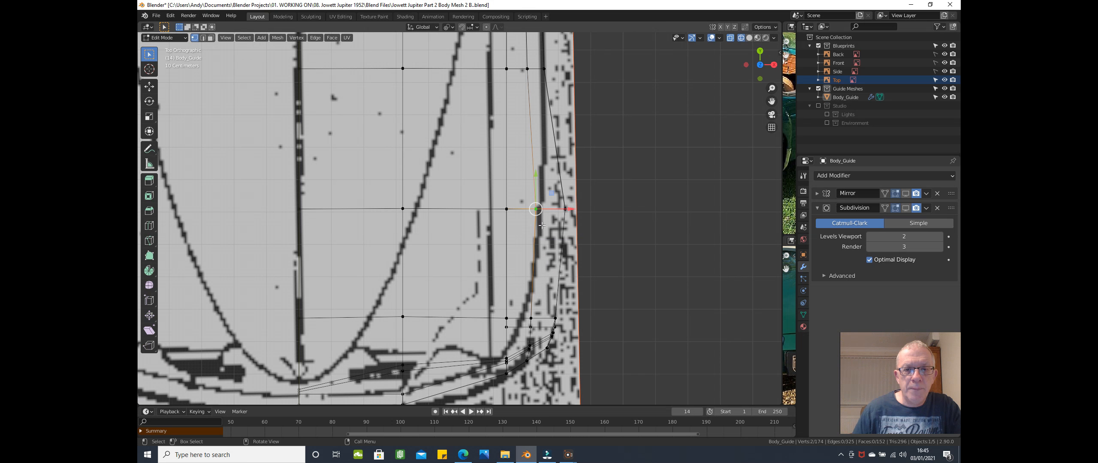
left_click_drag(569, 209, 557, 212)
- Move the outermost vertices of the same front wing row inward about 0.062 m along X to the body outline
middle_click_drag(582, 240, 583, 212, "shift")
left_click(611, 180)
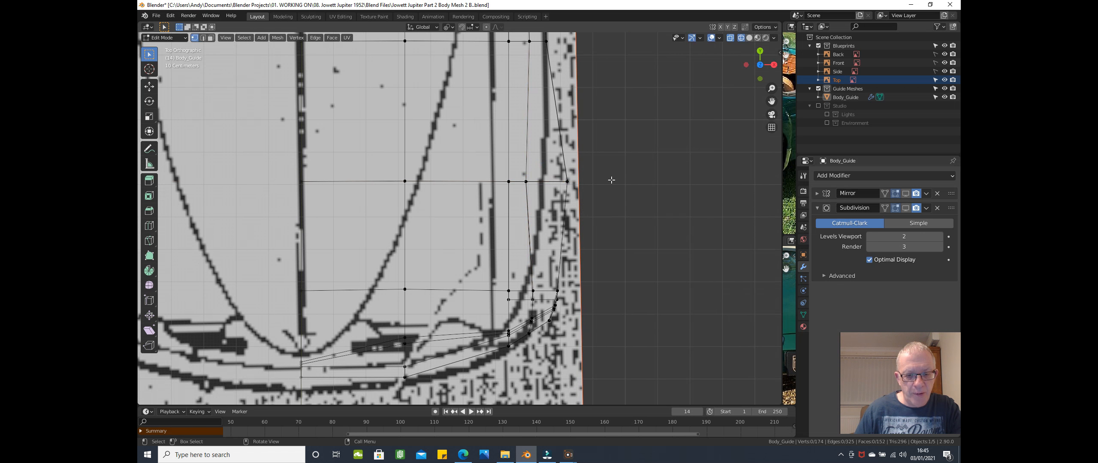
left_click(591, 182, "alt")
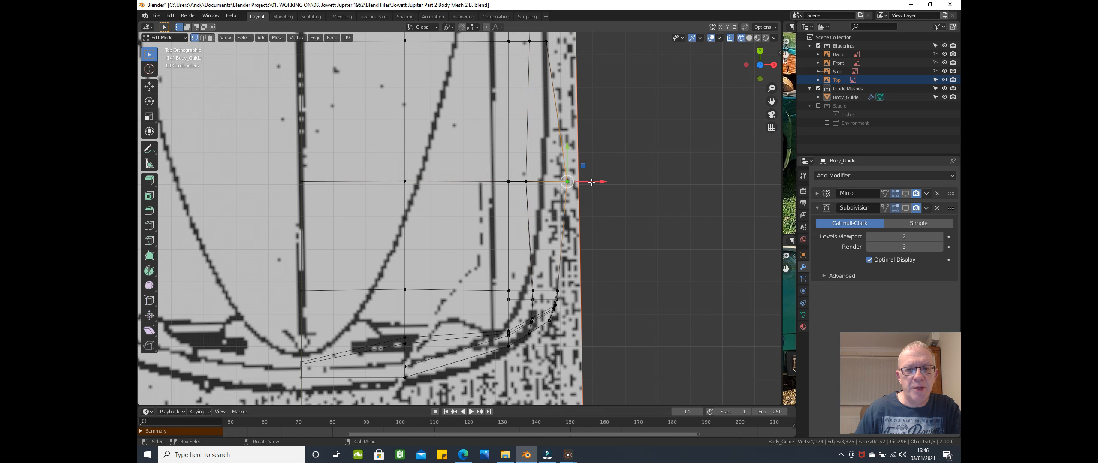
key("g")
key("x")
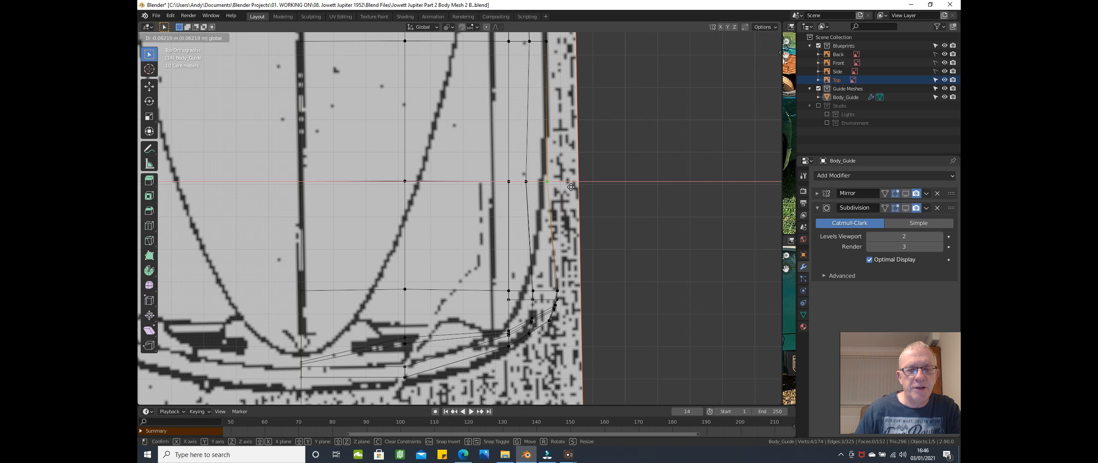
left_click(571, 187)
- Box-select all the front corner vertices and move them inward along X to the wing outline on the top blueprint
middle_click_drag(603, 217, 608, 132, "shift")
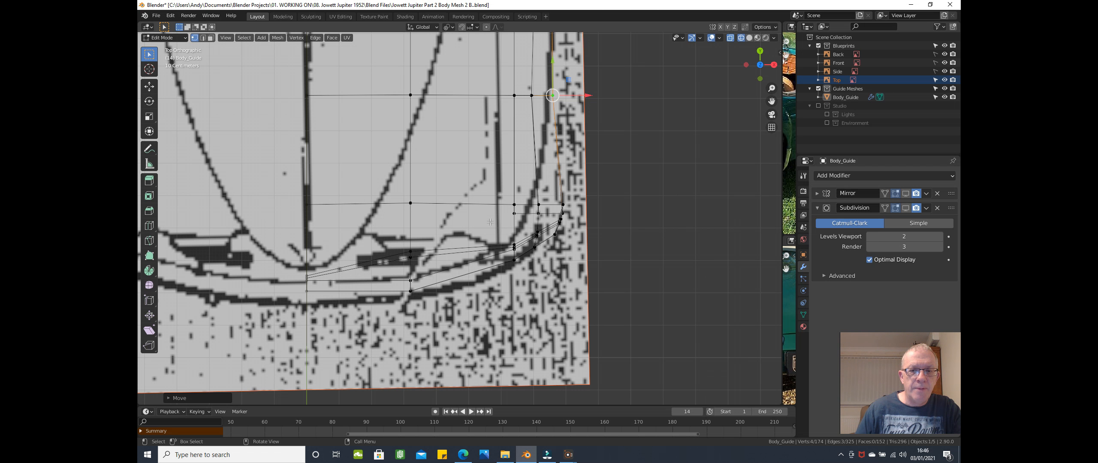
left_click(489, 200)
key("b")
left_click_drag(476, 173, 620, 277)
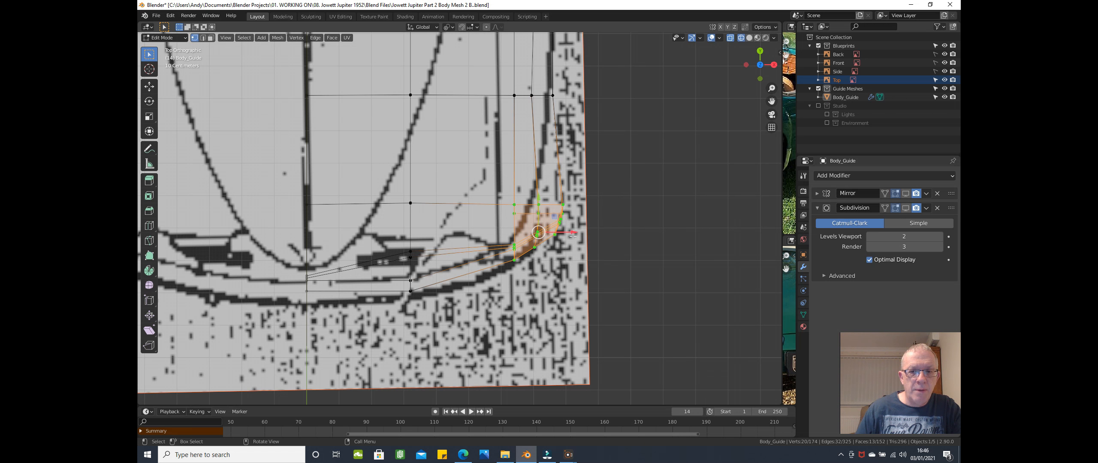
left_click_drag(573, 235, 547, 249)
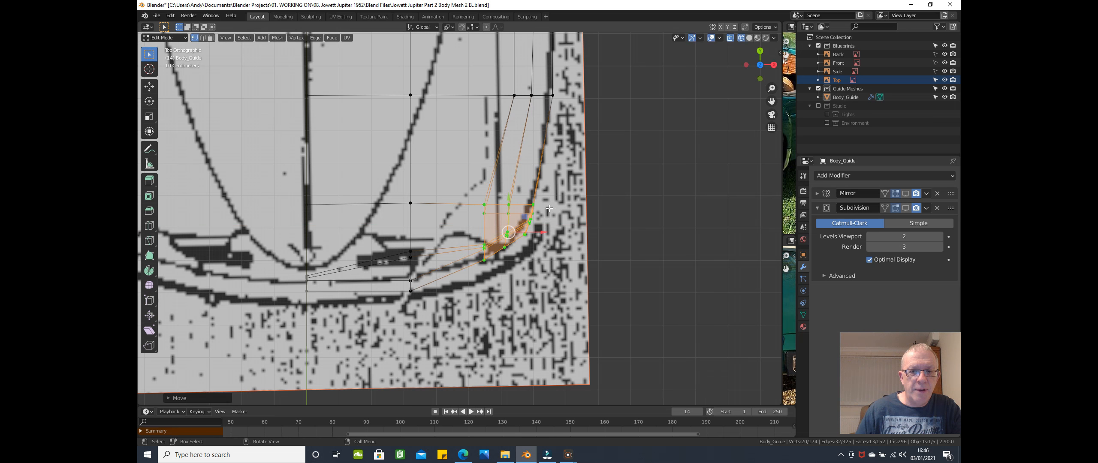
- Select the foremost vertices in the column beside the nose's centre line and move them rearward along Y to the inner front line
left_click(477, 273)
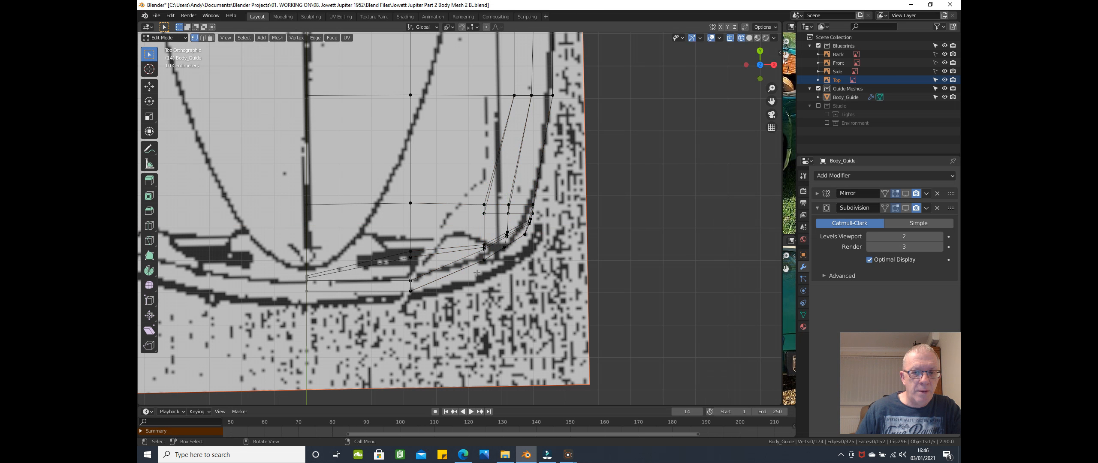
scroll(477, 273, "down", 2)
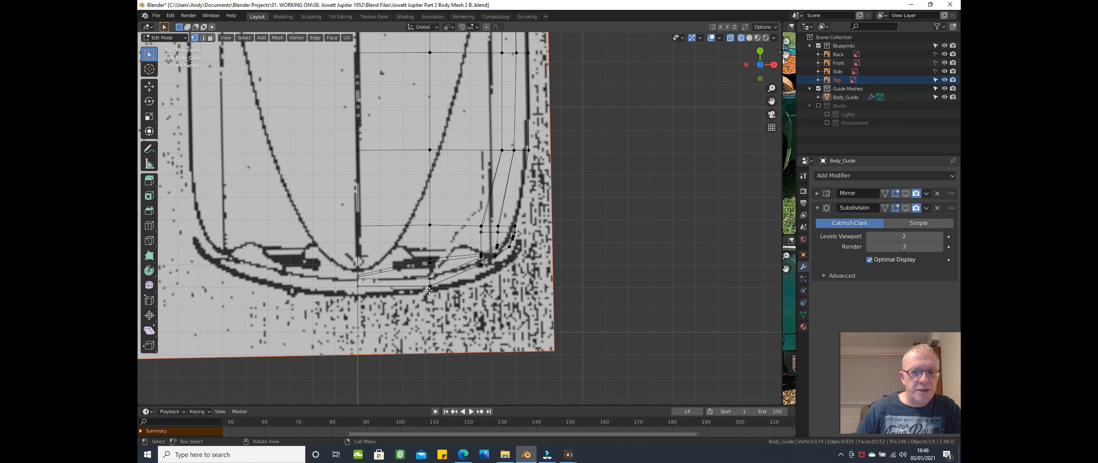
scroll(429, 291, "up", 2)
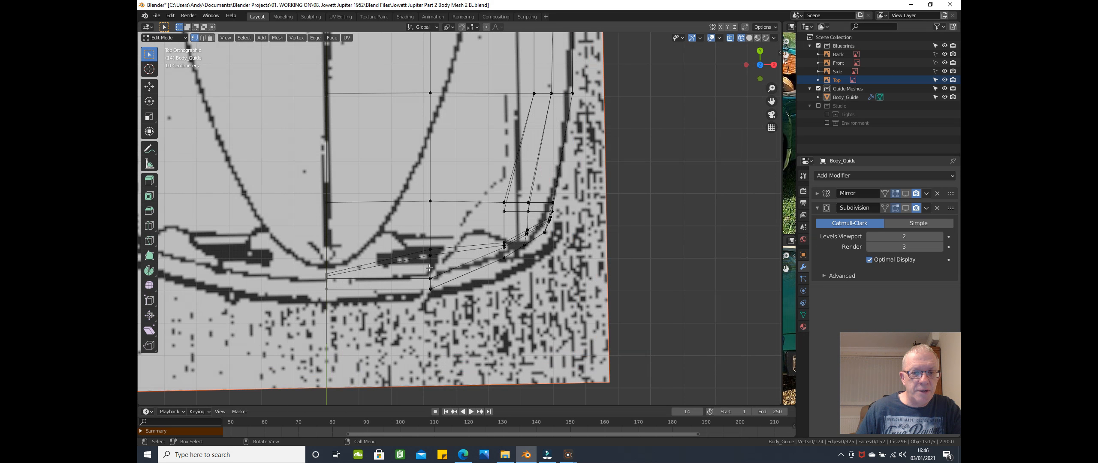
scroll(455, 283, "down", 2)
middle_click_drag(455, 282, 446, 234)
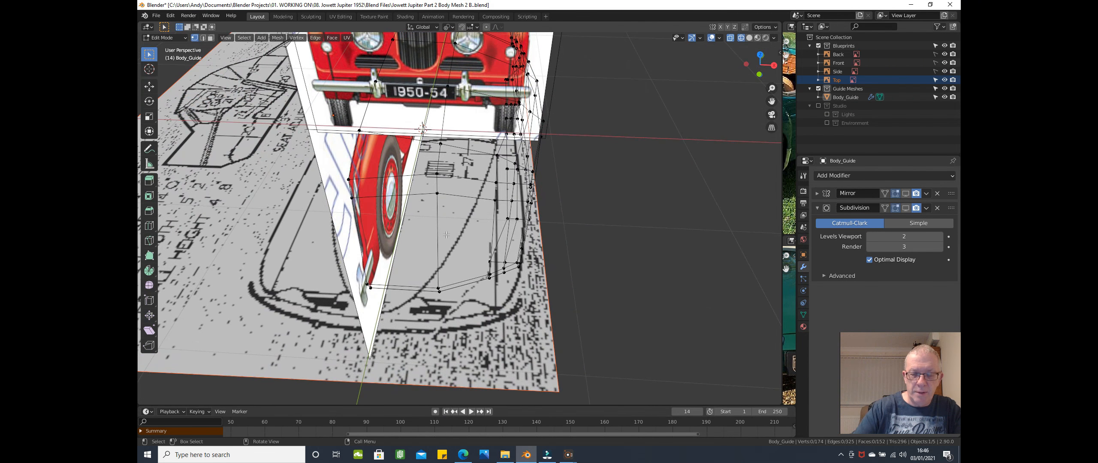
key("KP_7")
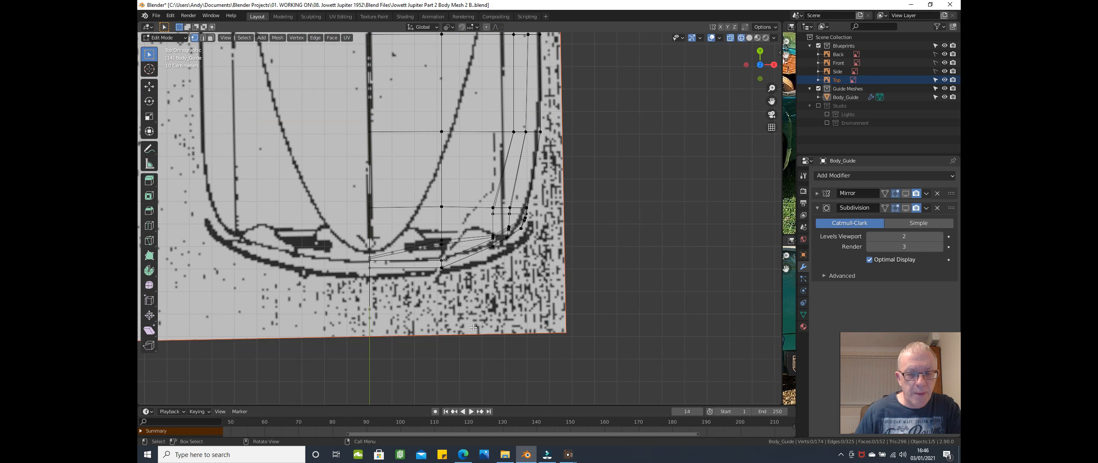
scroll(472, 327, "up", 3)
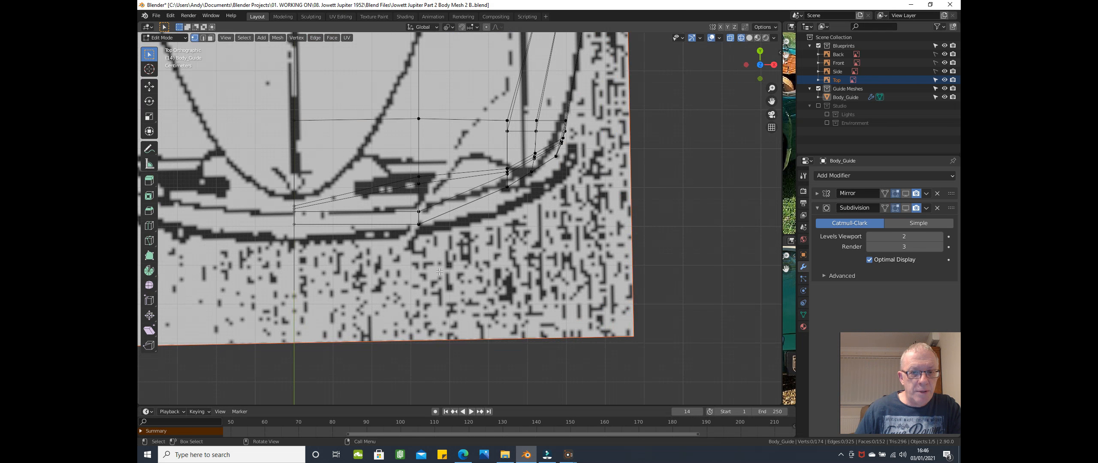
key("b")
left_click_drag(386, 203, 458, 269)
left_click_drag(424, 194, 410, 172)
- Move the foremost centre-line nose vertex rearward along Y onto the inner front line, and the centre-line vertices behind it back to the bonnet tip
left_click(300, 224)
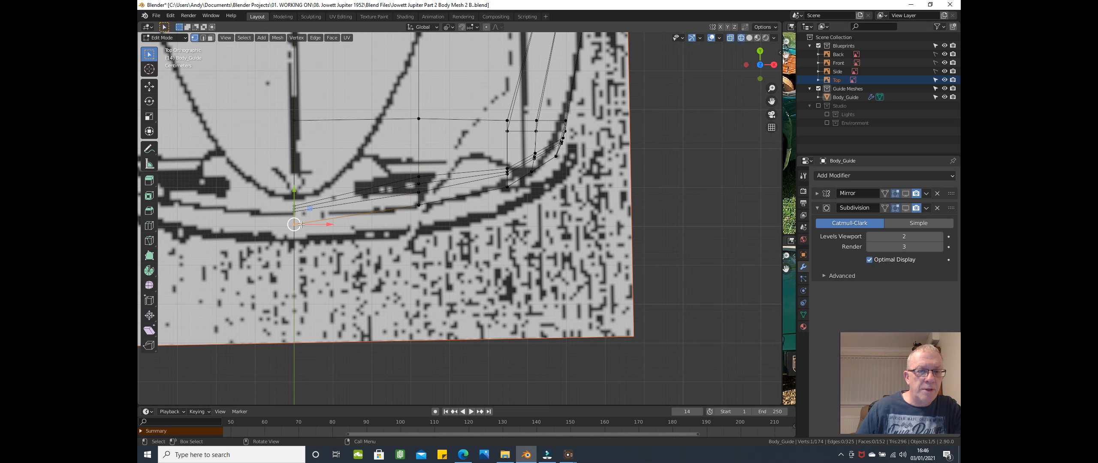
left_click_drag(297, 202, 296, 192)
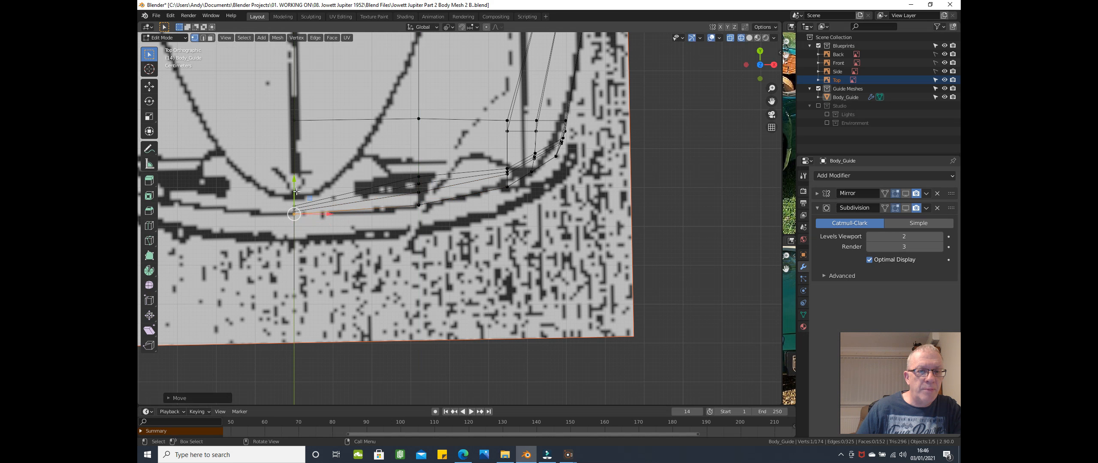
scroll(298, 206, "down", 1)
scroll(301, 219, "up", 2)
scroll(301, 221, "up", 1)
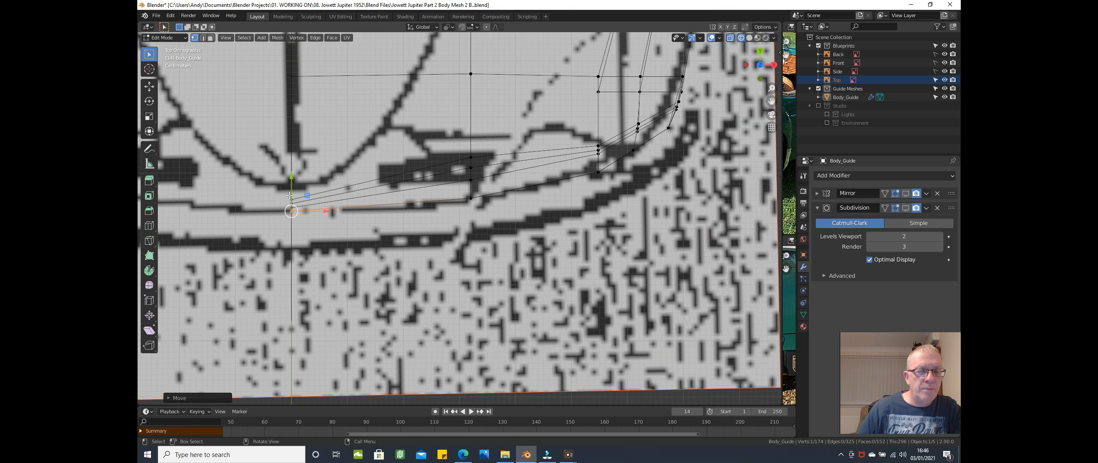
left_click(262, 191)
key("b")
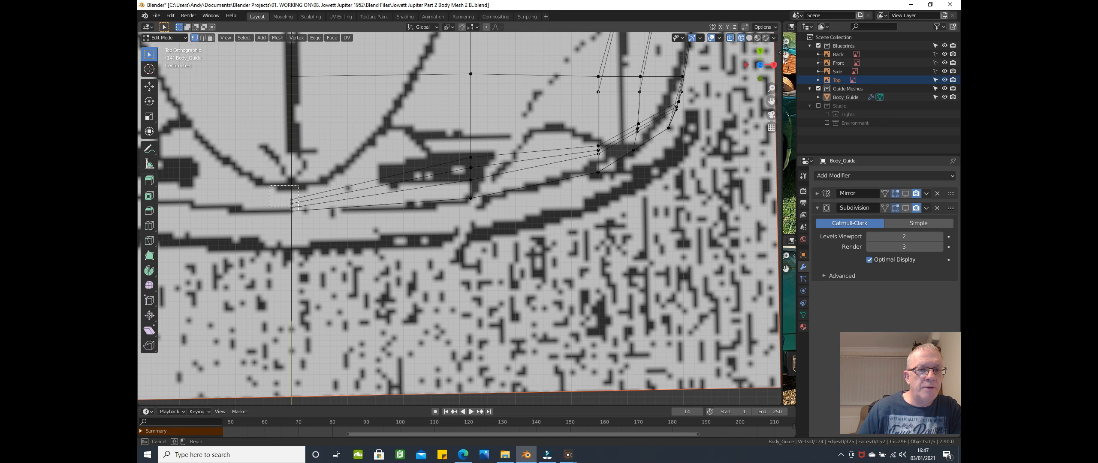
left_click_drag(299, 208, 299, 208)
key("g")
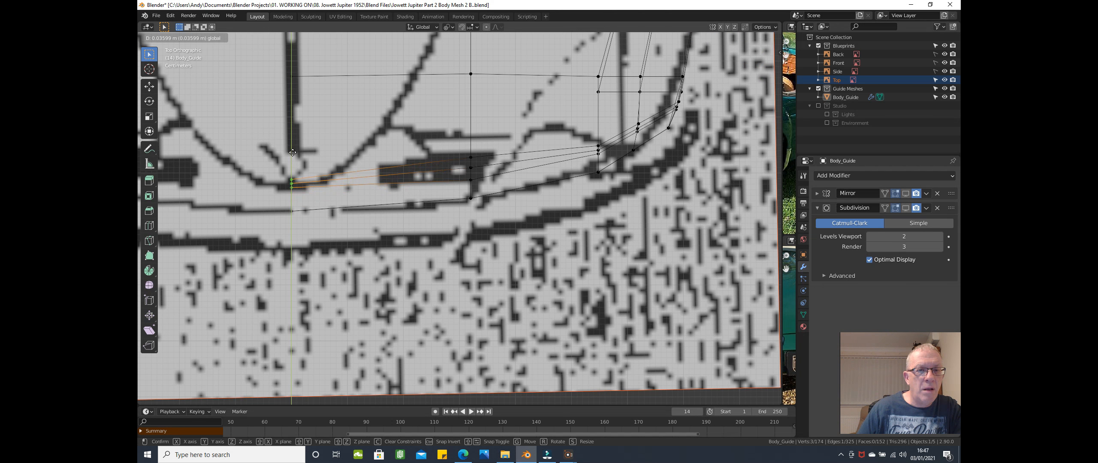
left_click(300, 158)
- Switch the viewport to Solid shading and inspect the reshaped body from the front in perspective
scroll(300, 158, "down", 8)
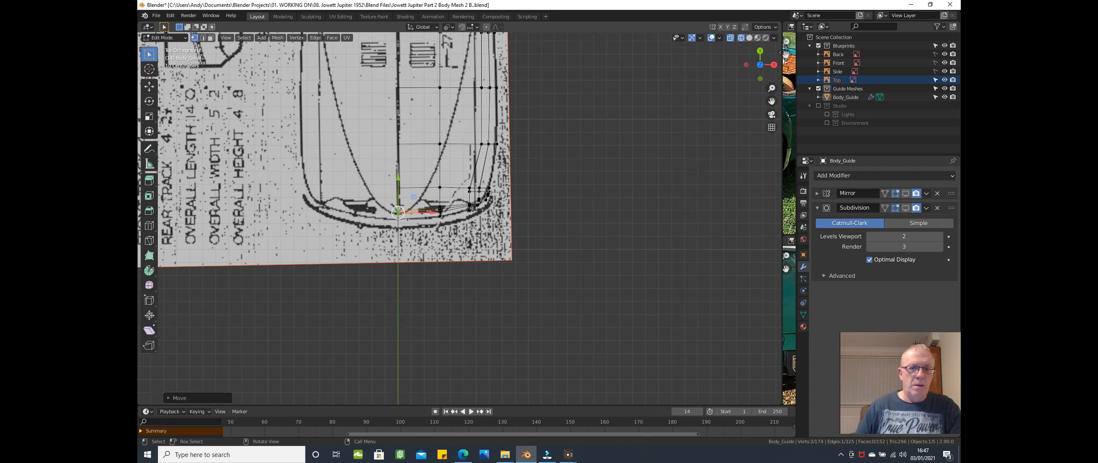
key("z")
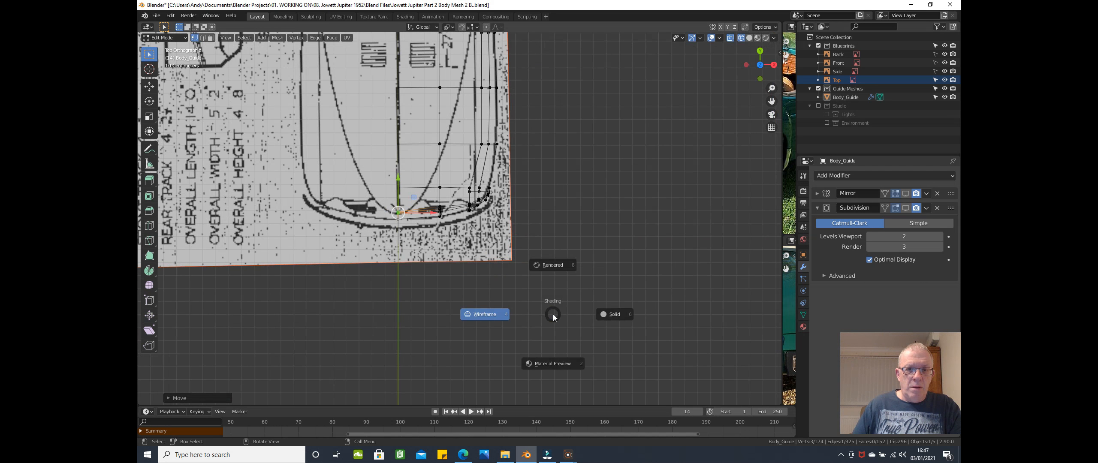
left_click(601, 305)
middle_click_drag(594, 296, 431, 247)
scroll(592, 240, "down", 3)
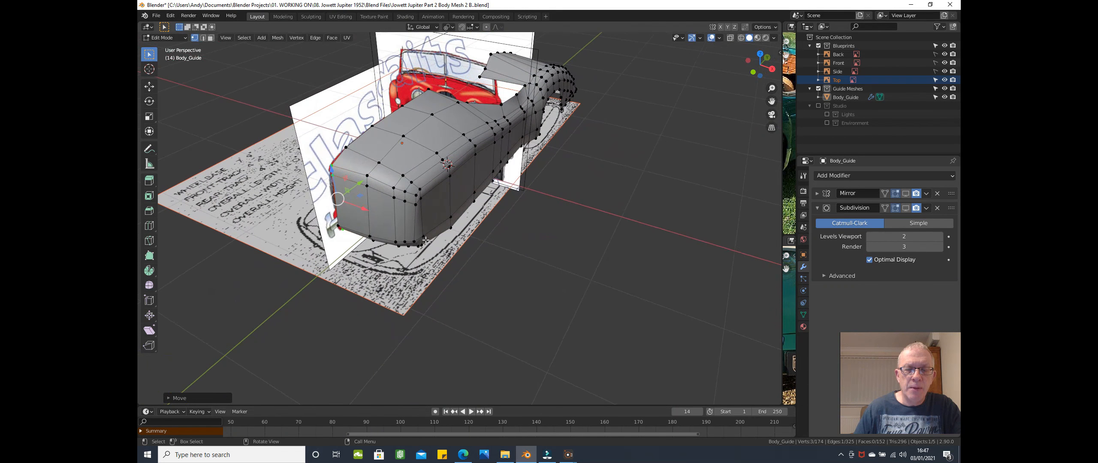
- In top view, move the two wing-top vertices beside the middle of the bonnet slightly inward along X
key("KP_7")
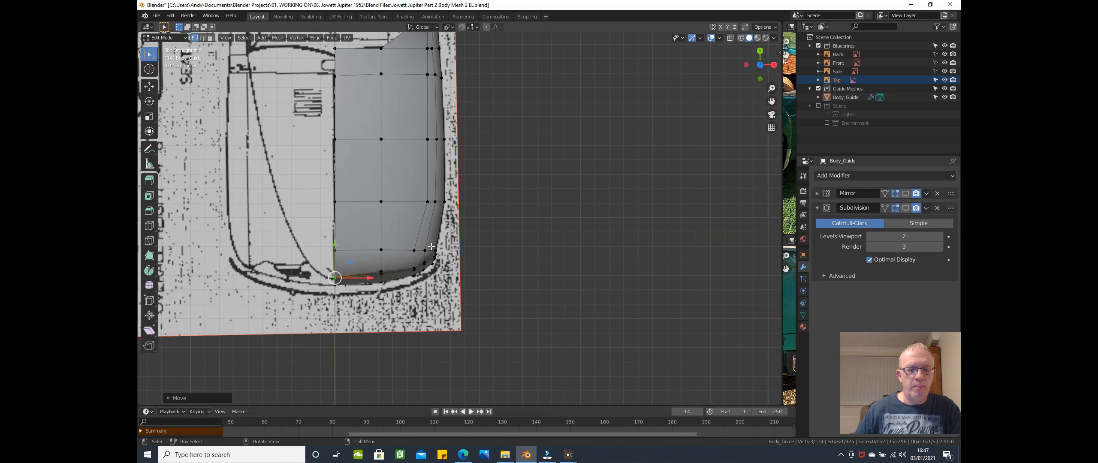
middle_click_drag(422, 267, 432, 342, "shift")
left_click(438, 277)
left_click_drag(461, 275, 454, 275)
left_click(437, 214)
left_click_drag(470, 215, 467, 214)
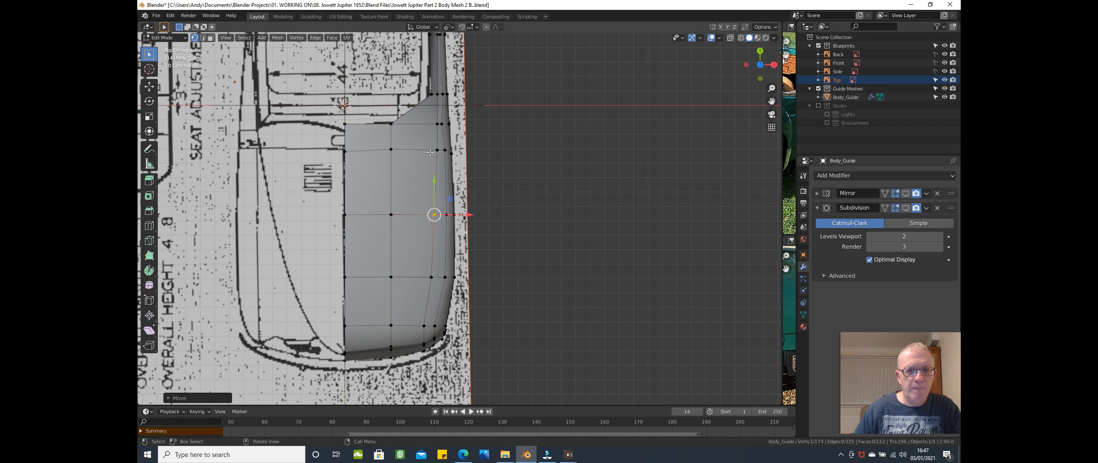
- Adjust the wing-top vertices just ahead of the cockpit along X so the column runs smoothly into the vertex beside the bonnet
left_click(437, 150)
left_click_drag(466, 153, 467, 153)
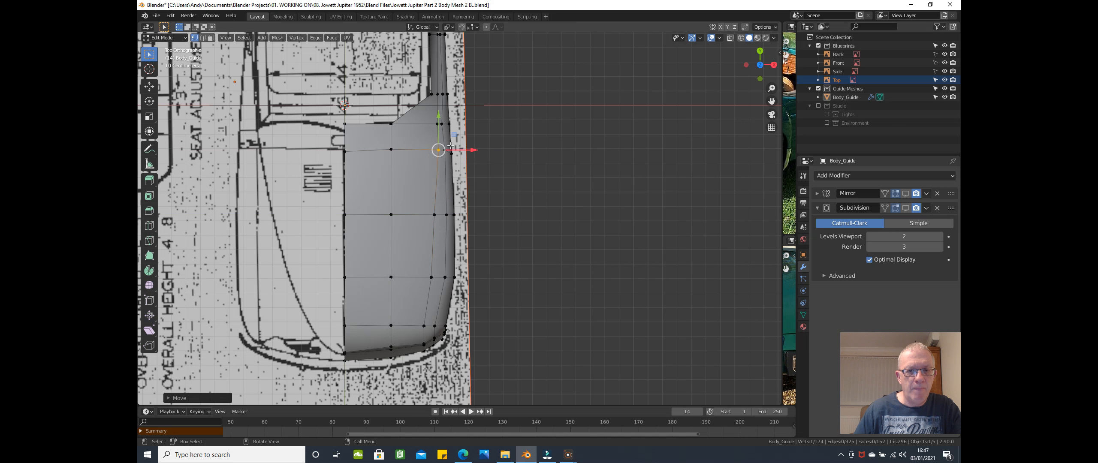
left_click(438, 124)
left_click_drag(460, 124, 465, 151)
left_click(439, 150)
left_click(434, 215)
left_click_drag(462, 211, 464, 211)
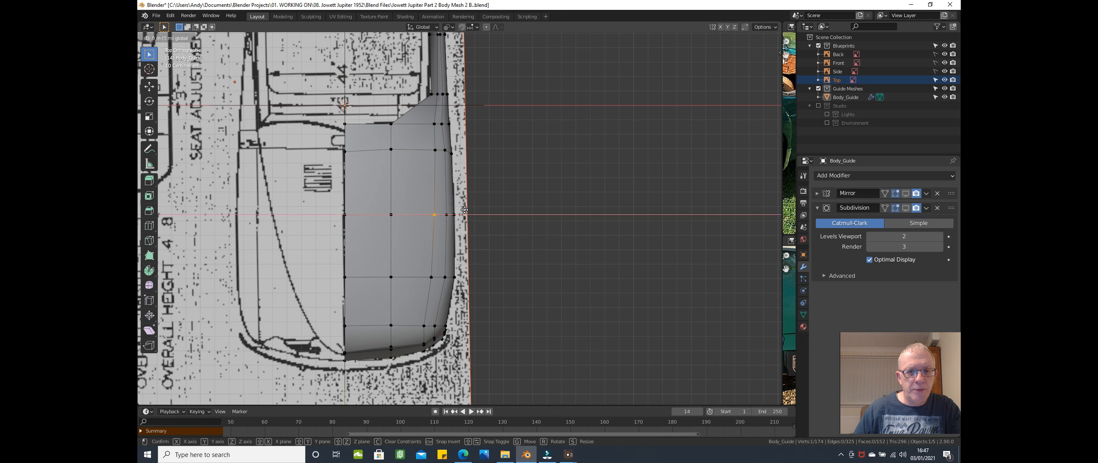
- Fine-tune the wing-top vertices in the two foremost bonnet rows along X to smooth the curve into the front corner
left_click(431, 277)
left_click_drag(461, 277, 456, 279)
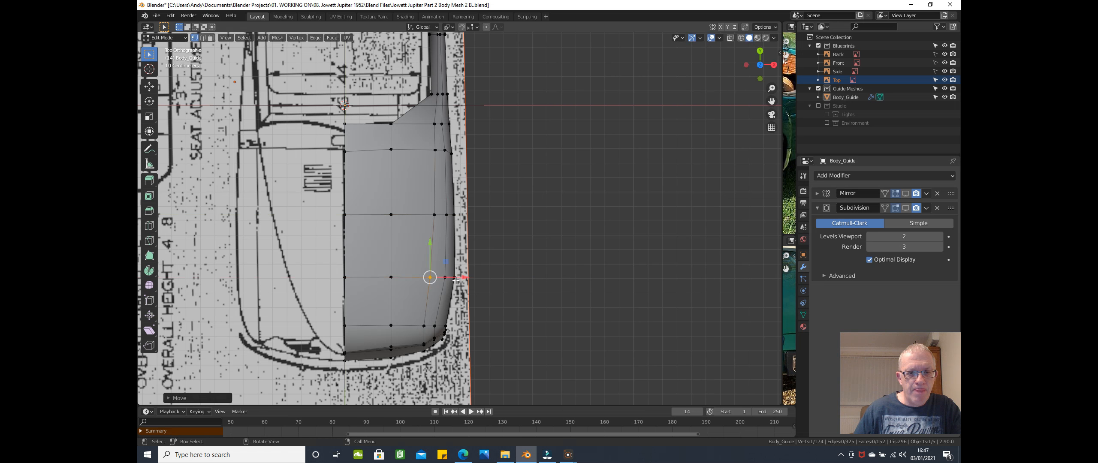
left_click(435, 326)
left_click_drag(453, 325, 456, 324)
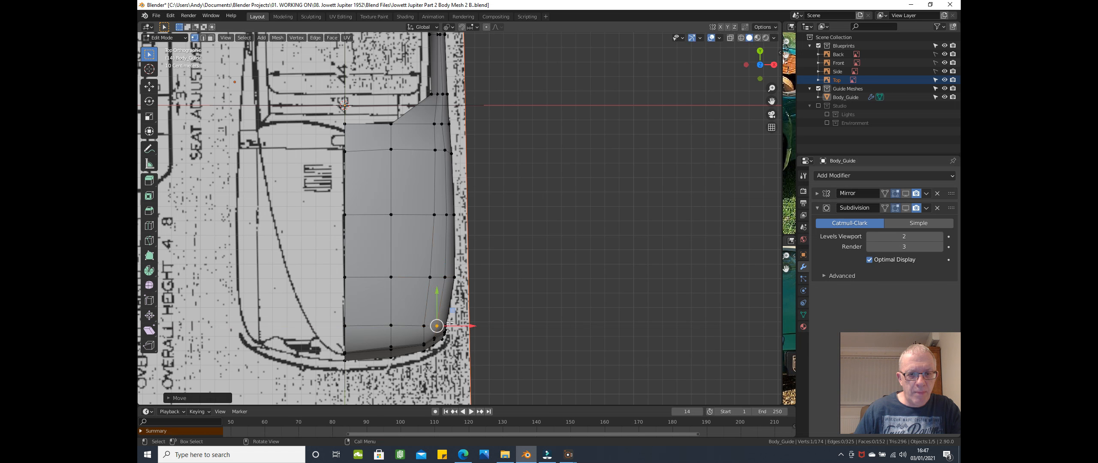
key("g")
key("x")
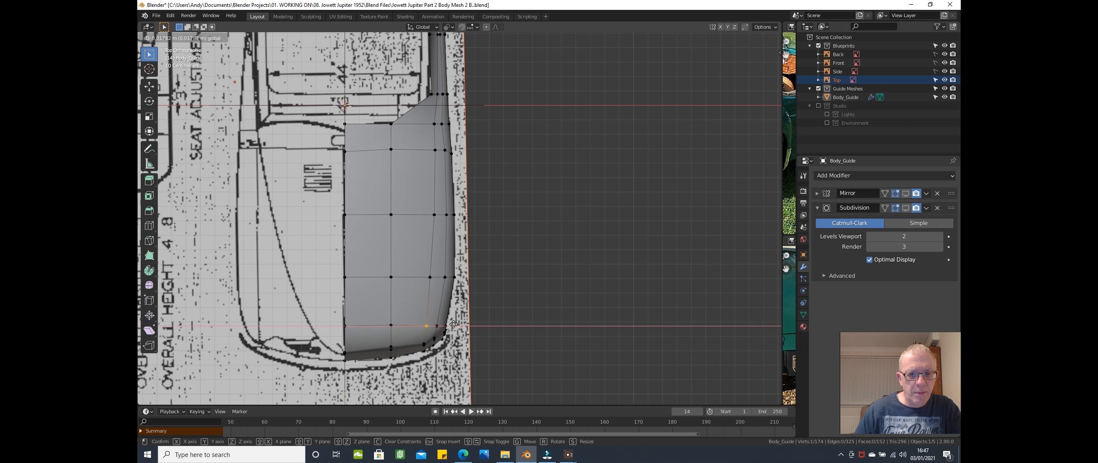
left_click(453, 325)
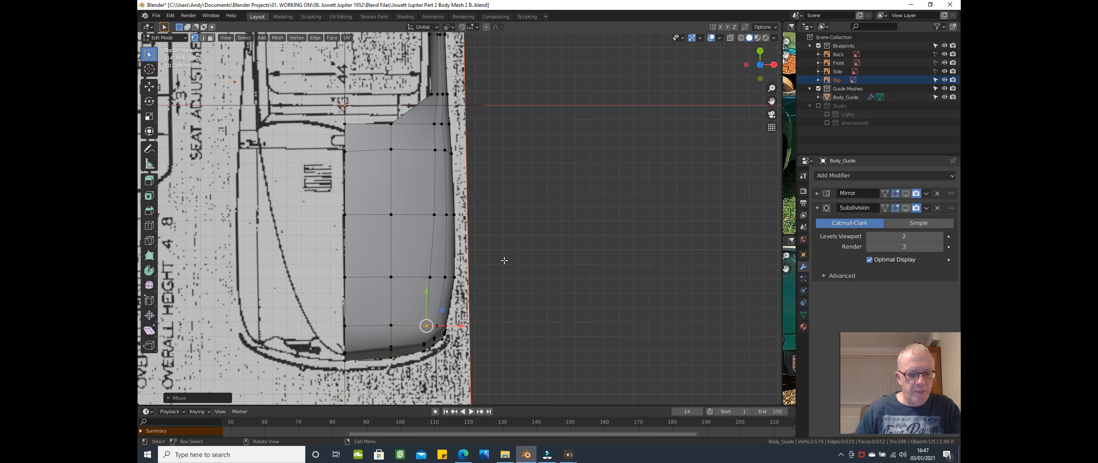
- Switch to Wireframe shading and compare the adjusted vertex columns with the top blueprint
key("z")
left_click(440, 261)
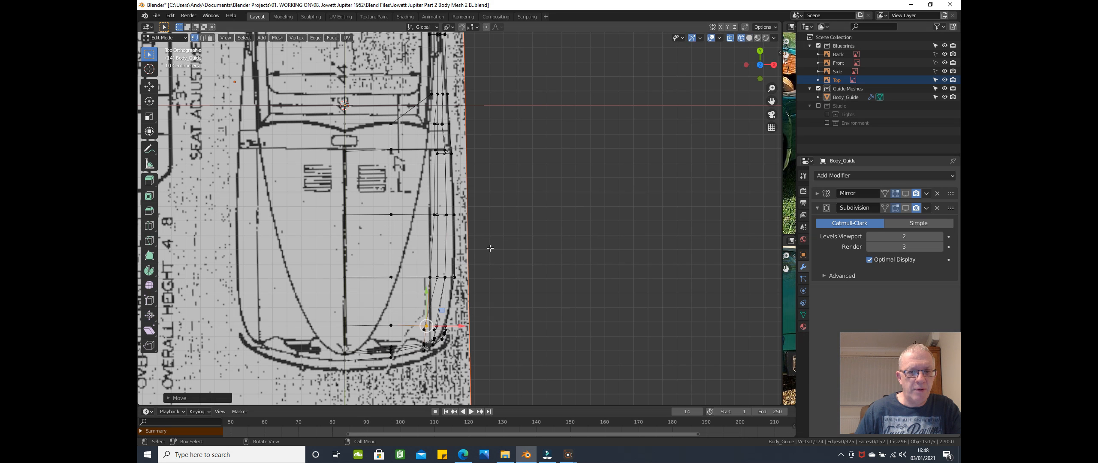
middle_click_drag(485, 245, 481, 220, "shift")
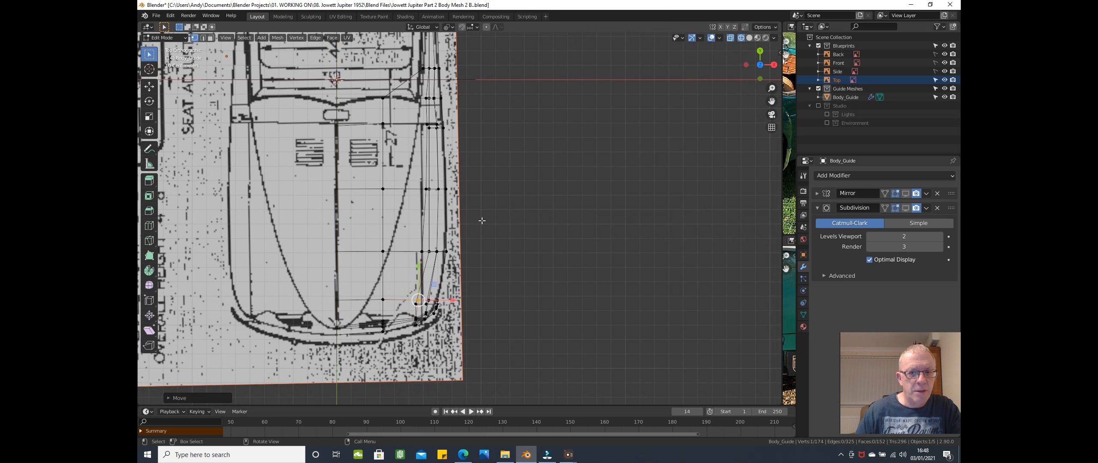
scroll(424, 162, "down", 1)
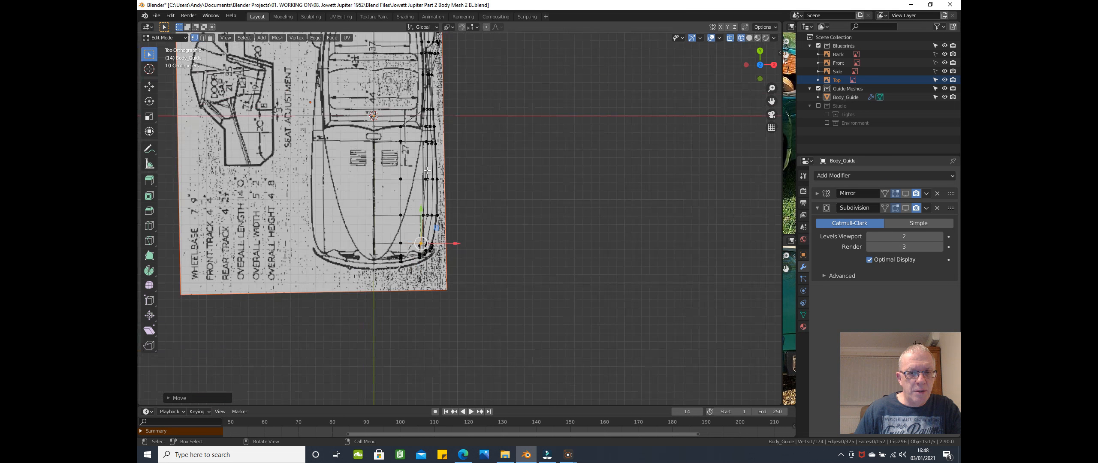
middle_click_drag(440, 176, 442, 212)
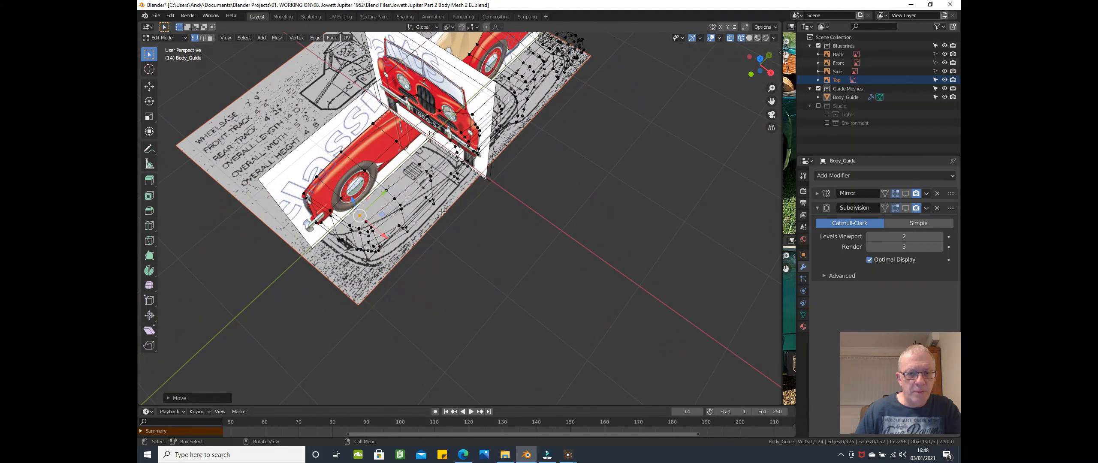
- Switch to Solid shading and examine the body's side, rear wing and cockpit edge from several angles
left_click(476, 244)
key("z")
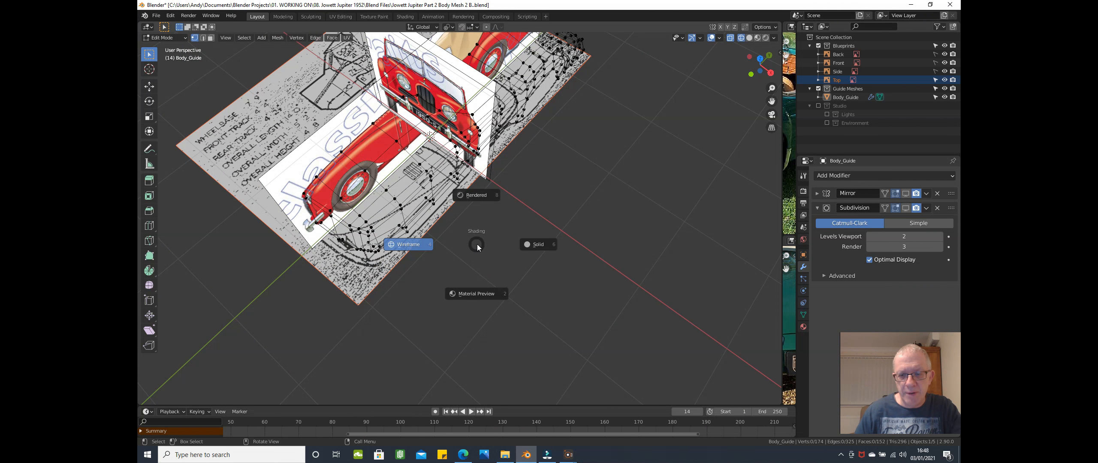
left_click(531, 244)
mouse_move(531, 244)
middle_mouse_down()
mouse_move(485, 214)
mouse_move(392, 250)
mouse_move(415, 256)
middle_mouse_up()
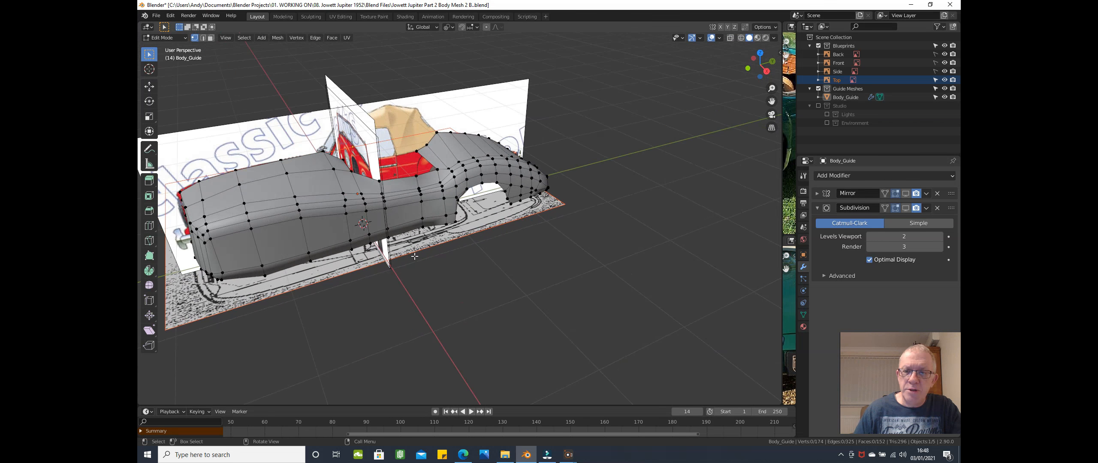
middle_click_drag(458, 288, 379, 224)
scroll(375, 295, "up", 5)
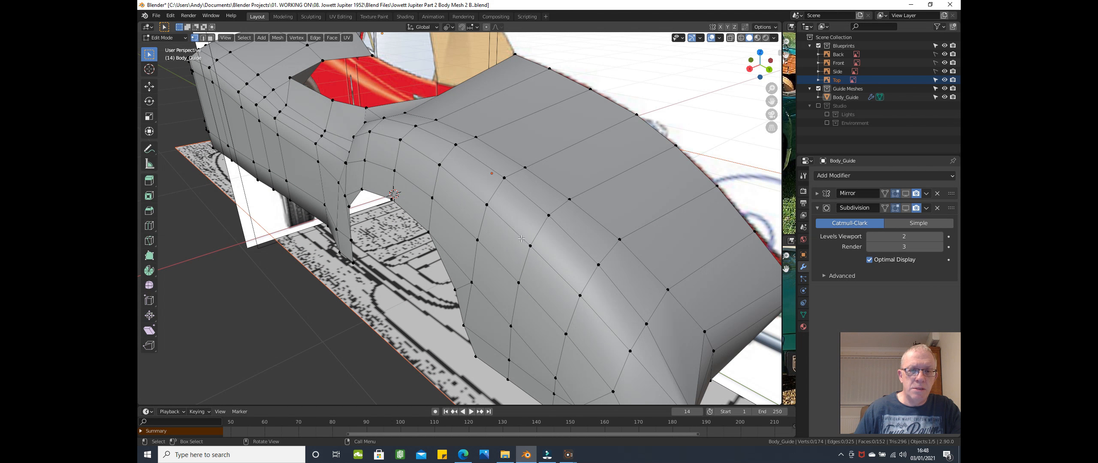
middle_click_drag(311, 120, 384, 142)
middle_click_drag(451, 150, 324, 163)
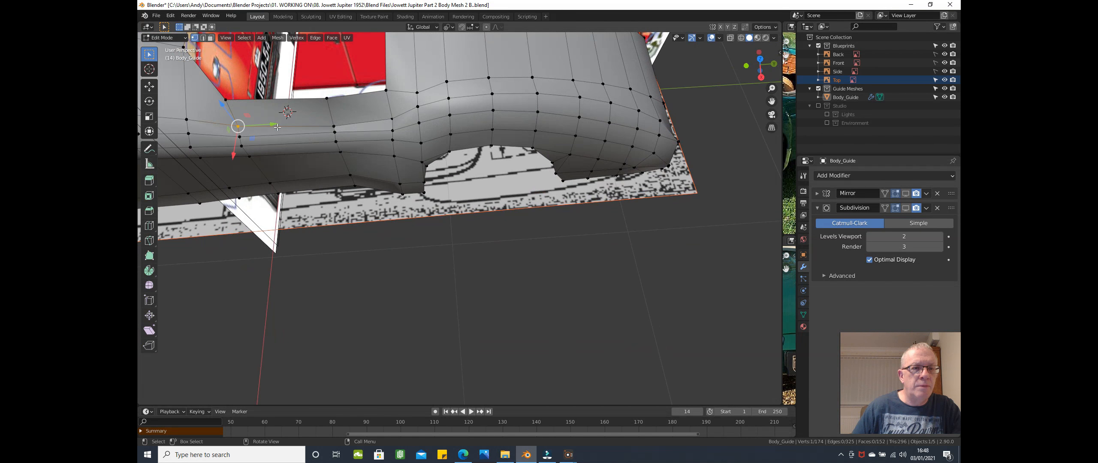
- Select the two vertices just below the cockpit edge along the door and move them inward along X in wireframe top view
left_click(336, 126, "shift")
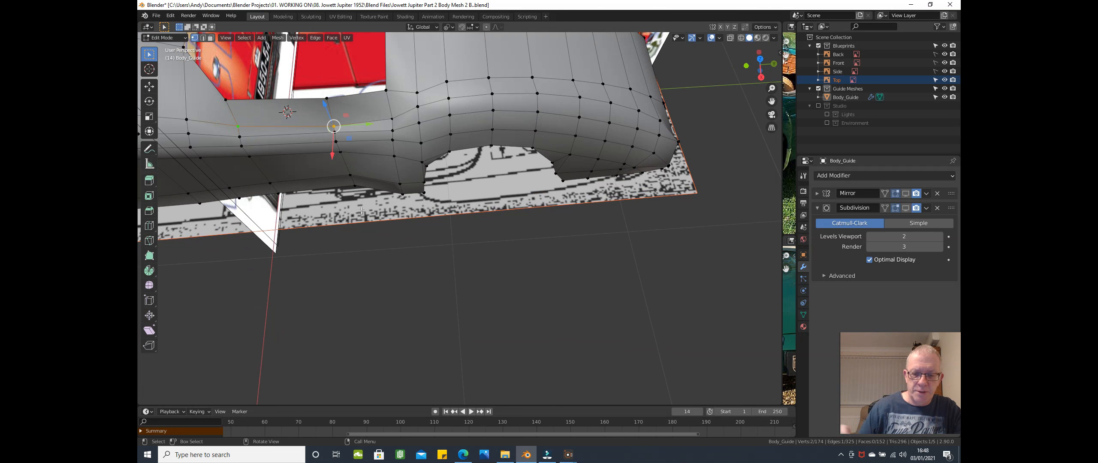
key("KP_7")
middle_click_drag(361, 211, 361, 104, "shift")
middle_click_drag(438, 198, 442, 156, "shift")
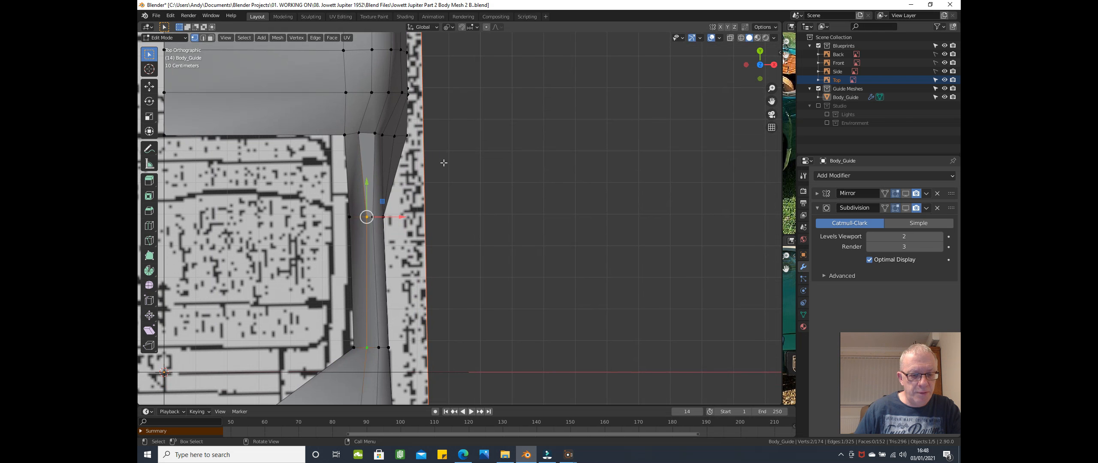
key("z")
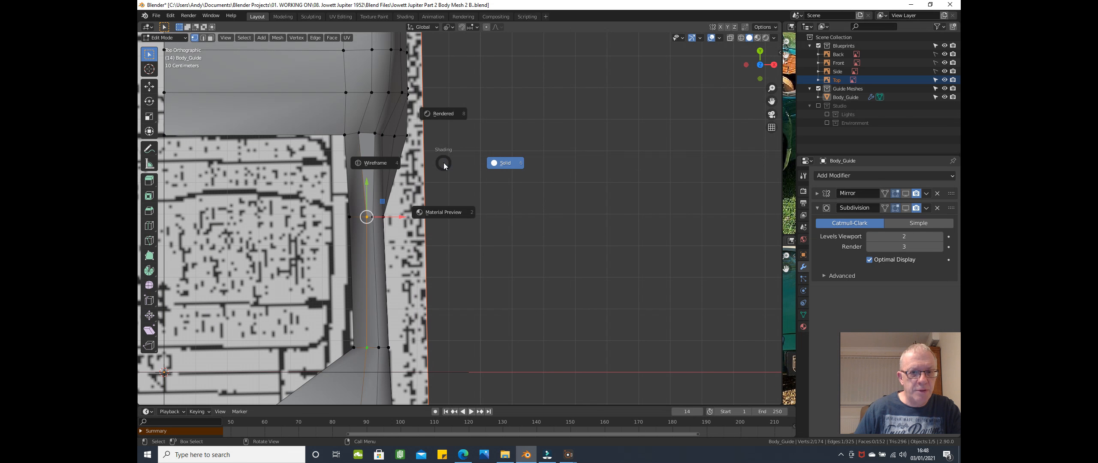
left_click(378, 166)
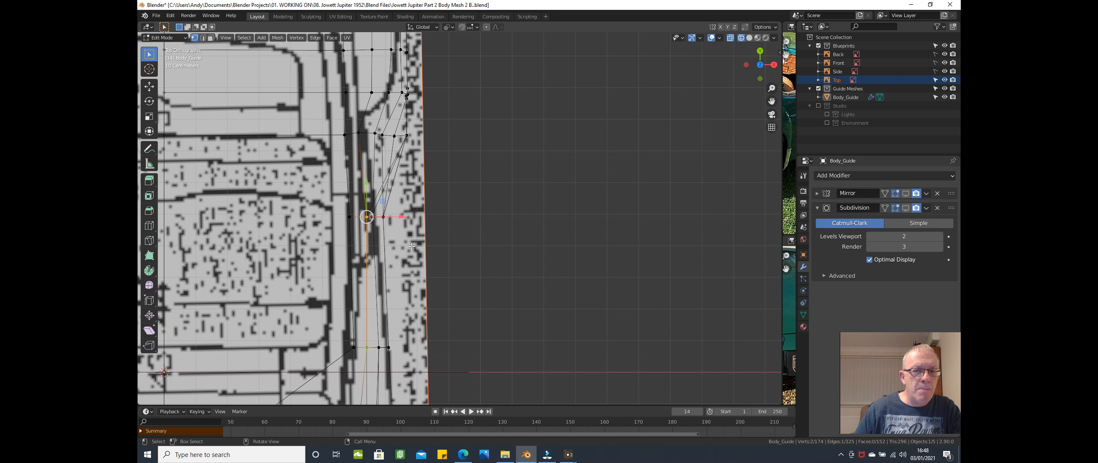
left_click_drag(407, 217, 399, 217)
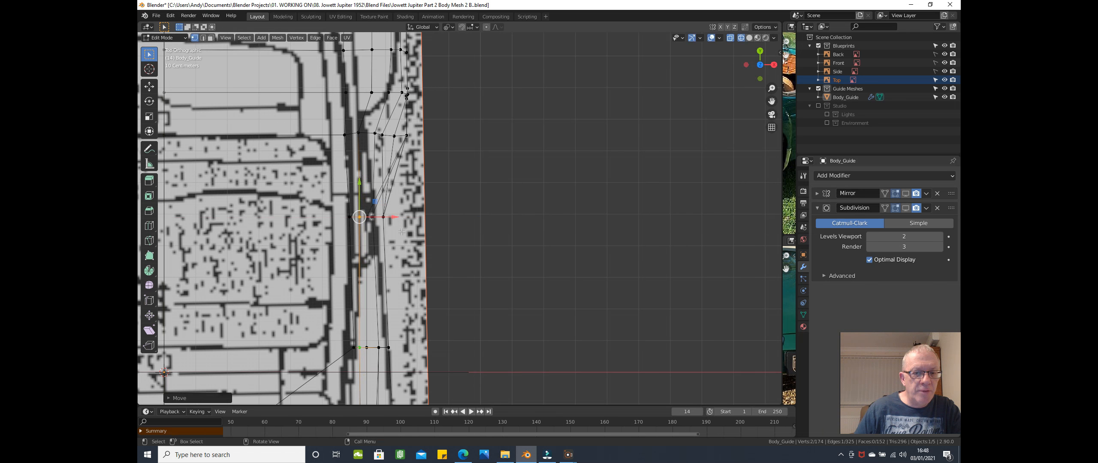
- Select the cockpit side edge loop, adjust which scuttle vertices it includes, and move it inward along X
scroll(395, 227, "down", 4)
scroll(394, 233, "up", 3)
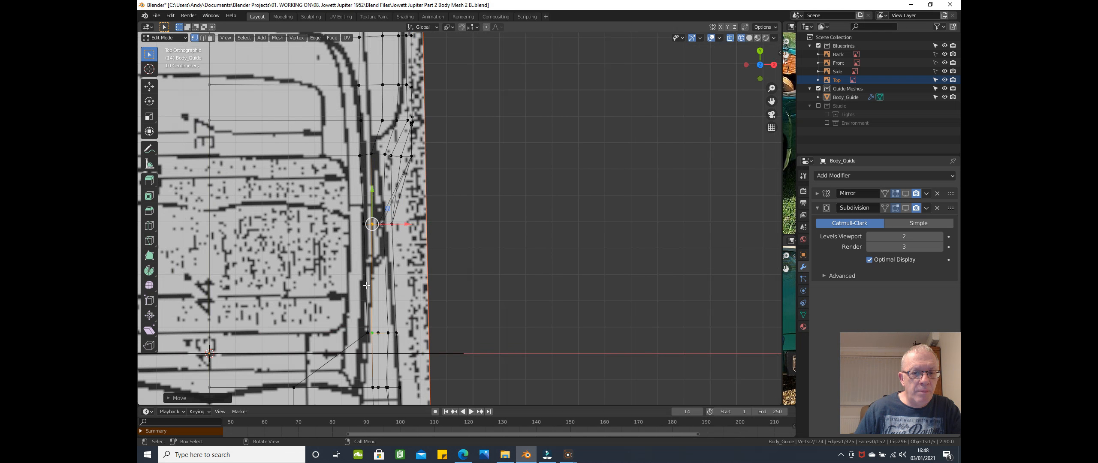
left_click(361, 329)
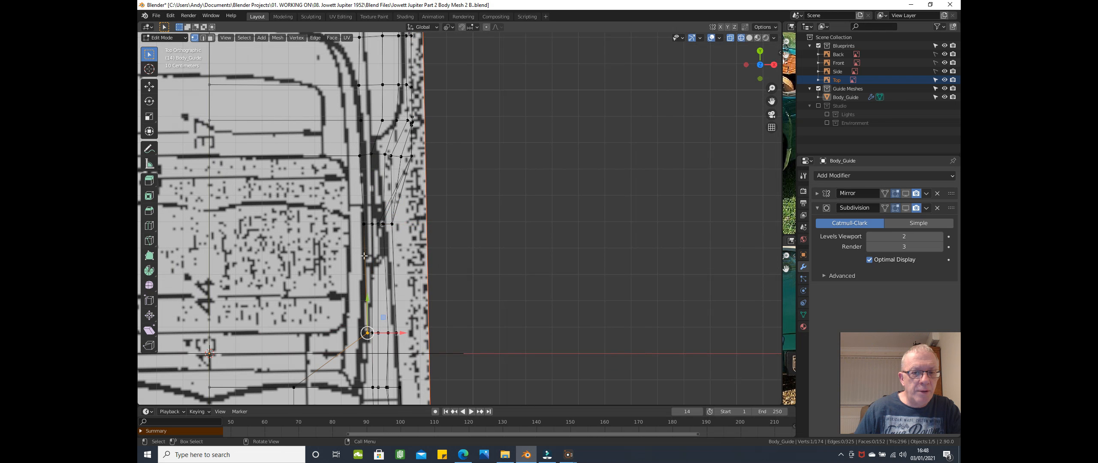
left_click(359, 195, "alt")
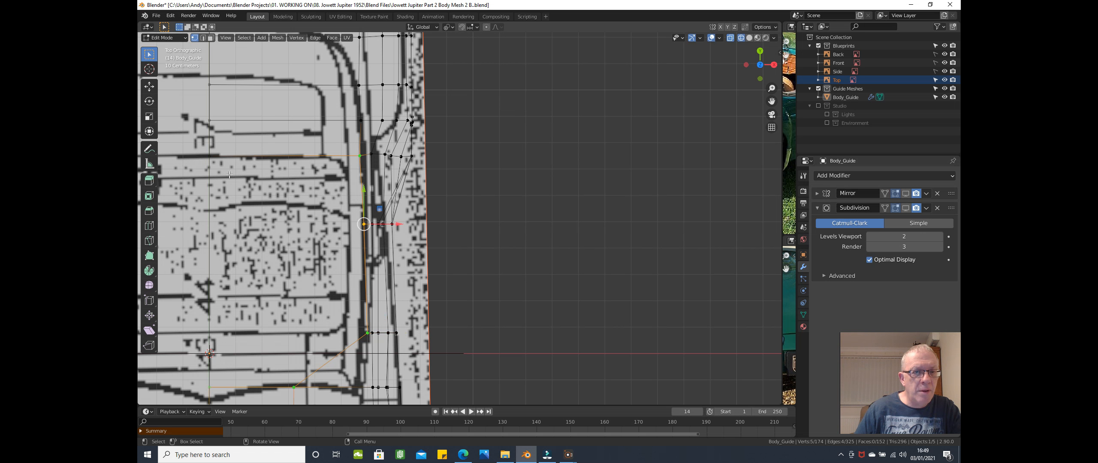
left_click(294, 383, "shift")
left_click_drag(401, 221, 394, 222)
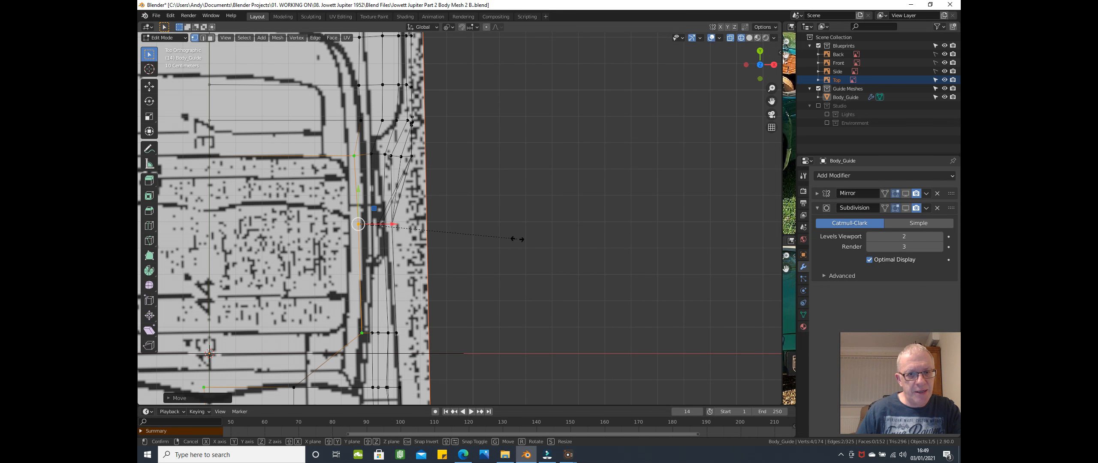
- Straighten the selected cockpit-edge vertices by scaling them to 0 along X, and check the side in Solid shading
key("s")
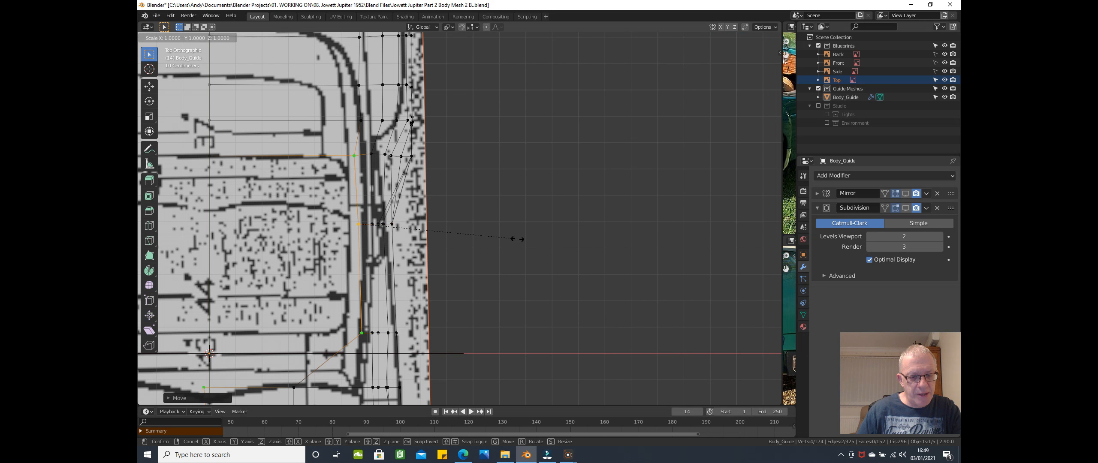
key("x")
key("0")
key("Return")
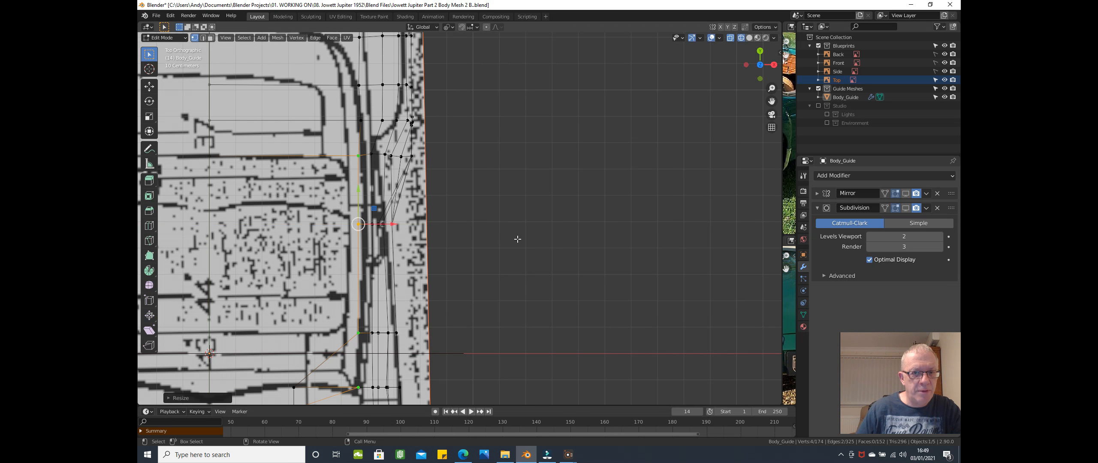
mouse_move(497, 226)
middle_mouse_down()
mouse_move(405, 158)
mouse_move(399, 206)
mouse_move(433, 221)
middle_mouse_up()
key("z")
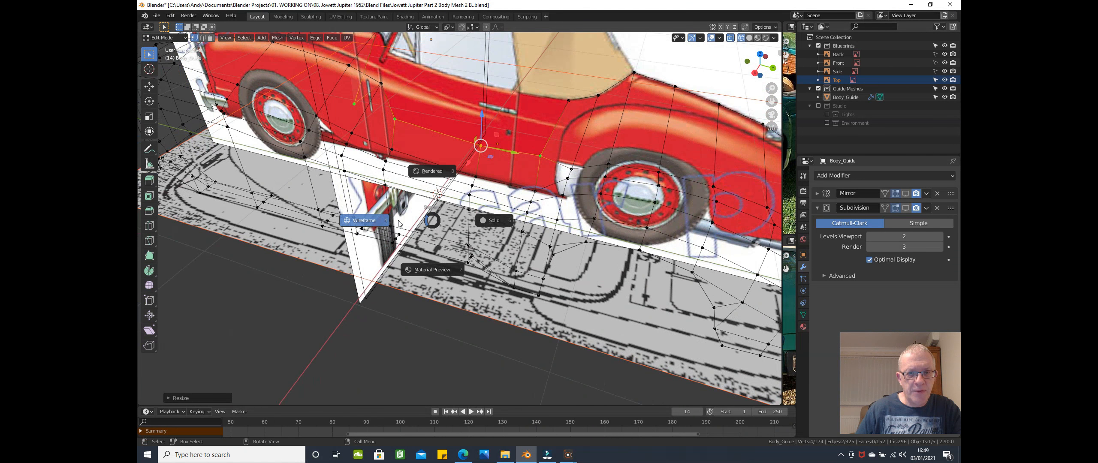
left_click(479, 218)
mouse_move(479, 218)
middle_mouse_down()
mouse_move(473, 187)
mouse_move(543, 186)
mouse_move(530, 192)
middle_mouse_up()
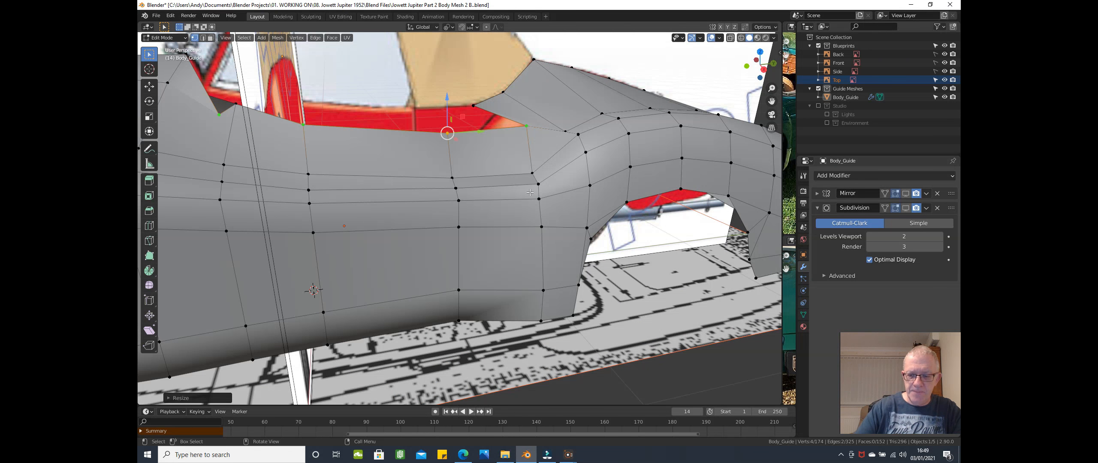
- Select the waistline edge path from the scuttle to the rear wing and compare it with the side blueprint in wireframe
key("KP_3")
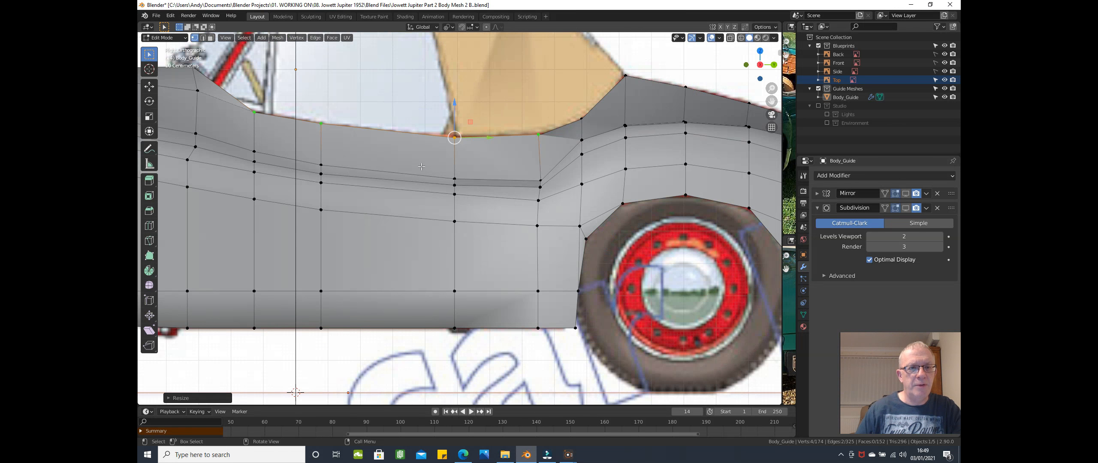
scroll(348, 156, "down", 4)
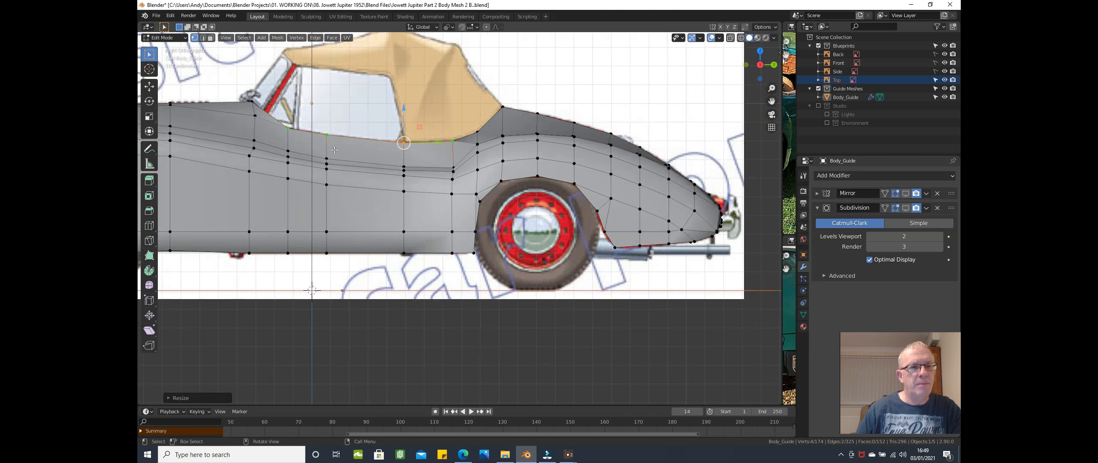
left_click(268, 140)
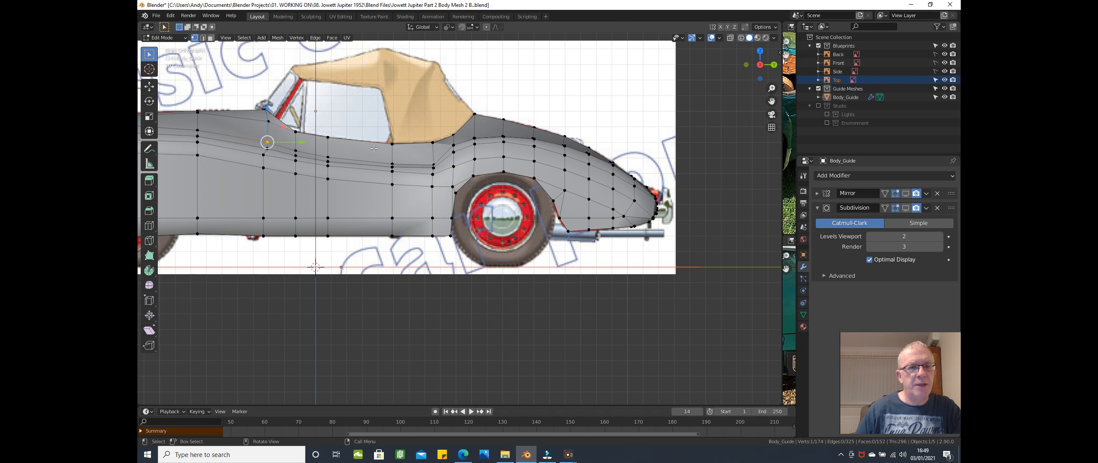
left_click(424, 158, "ctrl")
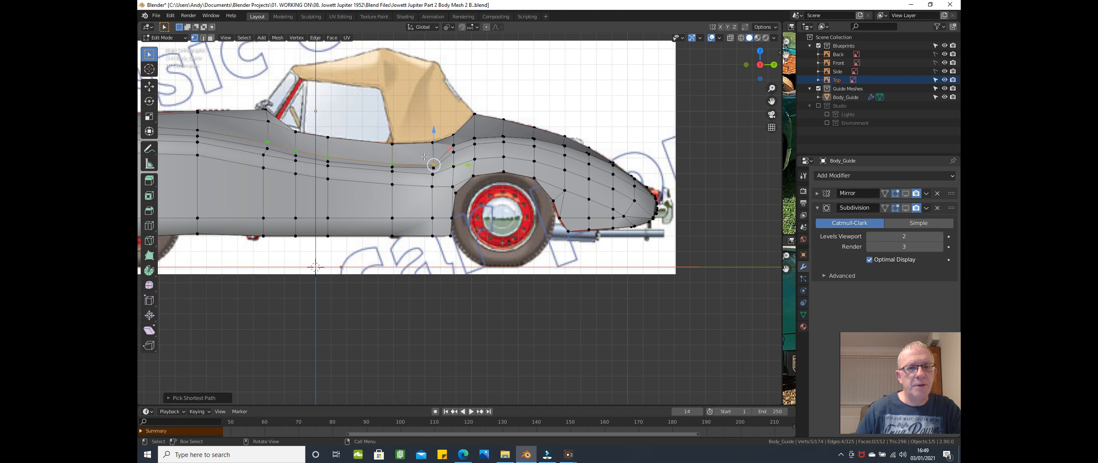
key("z")
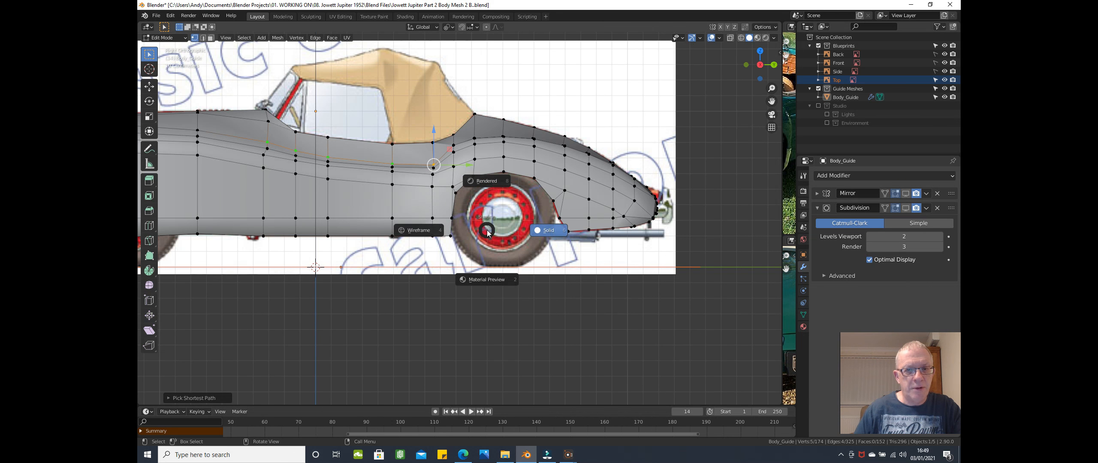
left_click(426, 230)
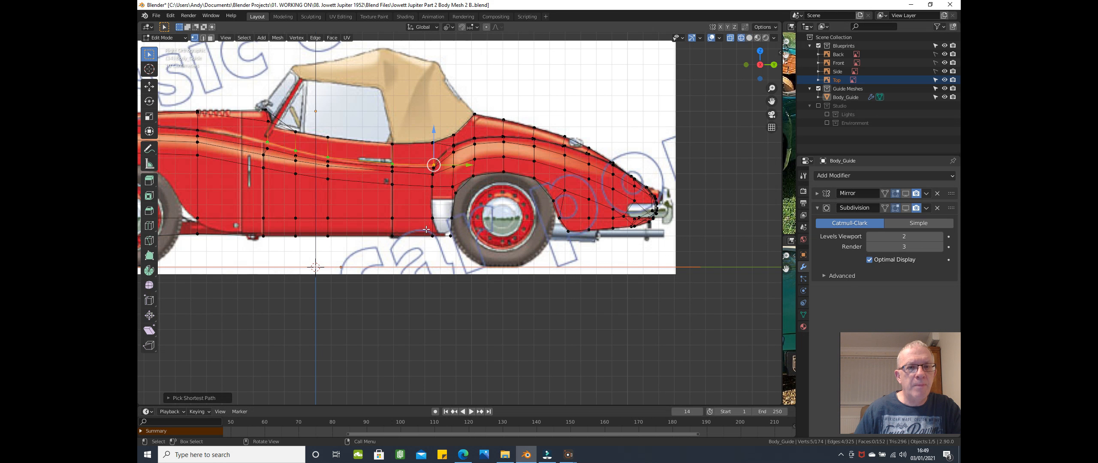
middle_click_drag(441, 228, 454, 249)
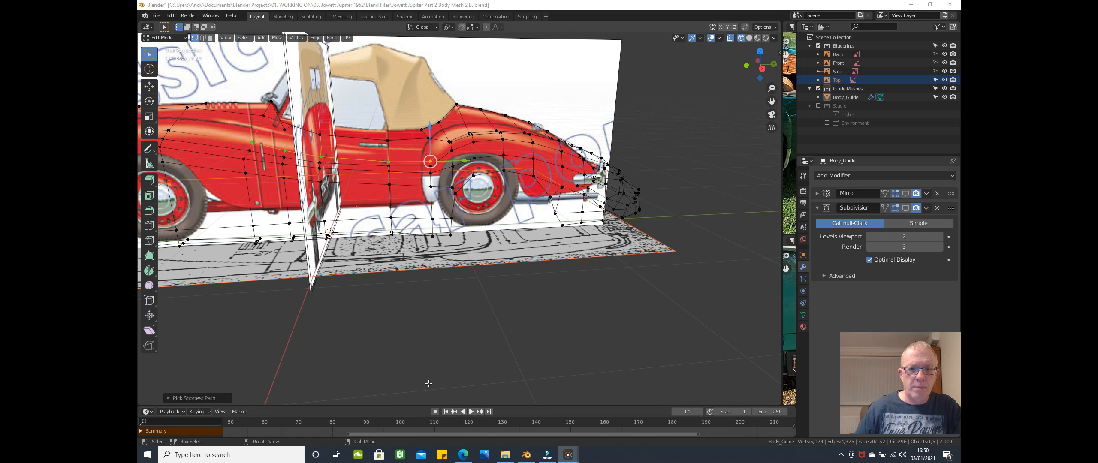
left_click(443, 377)
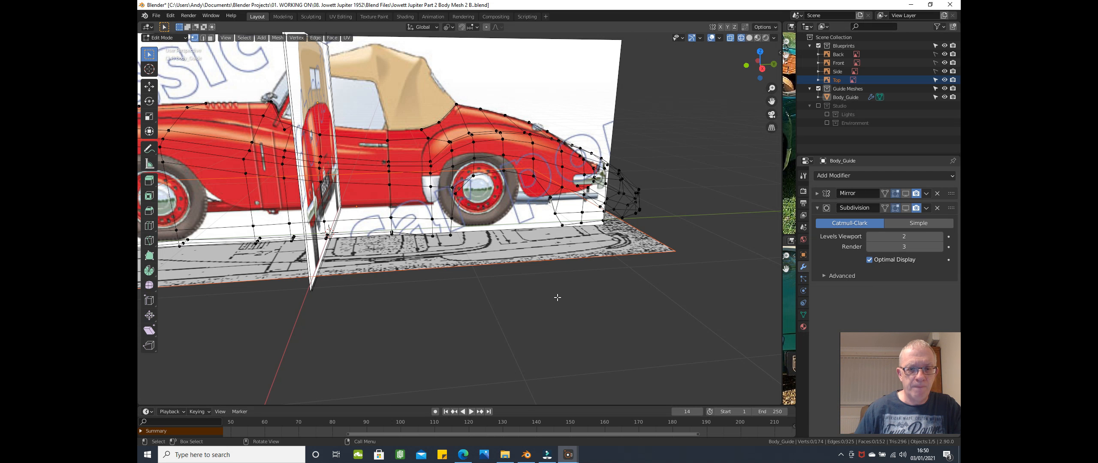
key("KP_3")
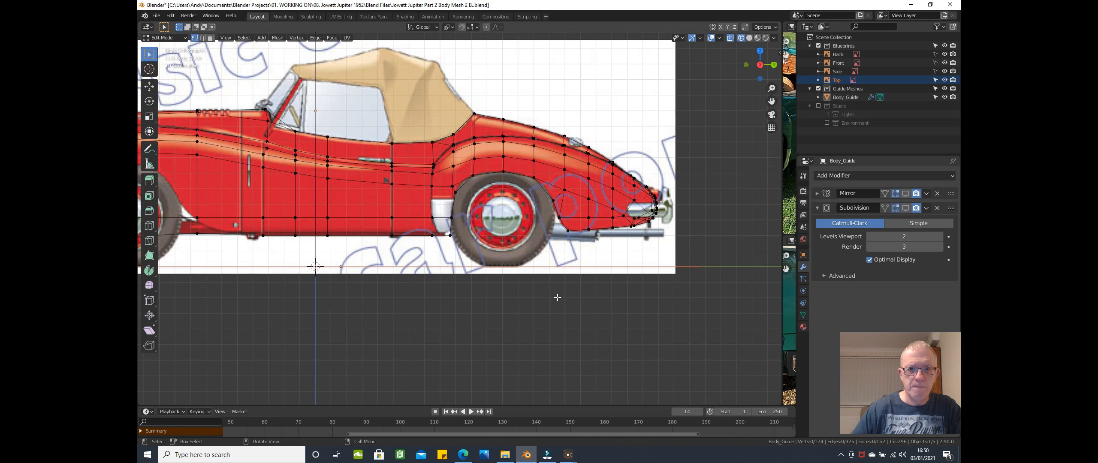
- Move the scuttle-edge vertex in front of the cockpit in perspective view and check the scuttle in Solid shading
middle_click_drag(417, 238, 506, 238, "shift")
middle_click_drag(467, 206, 559, 252)
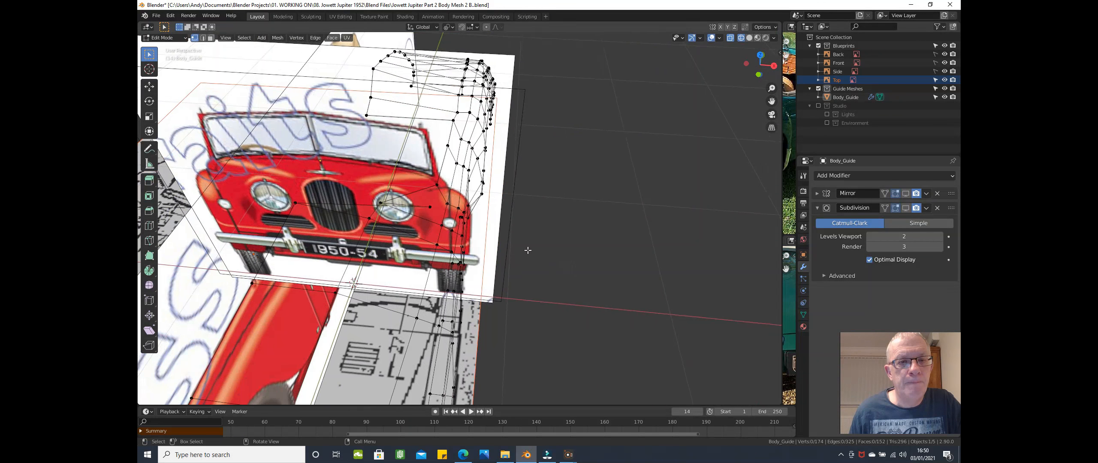
scroll(494, 239, "up", 1)
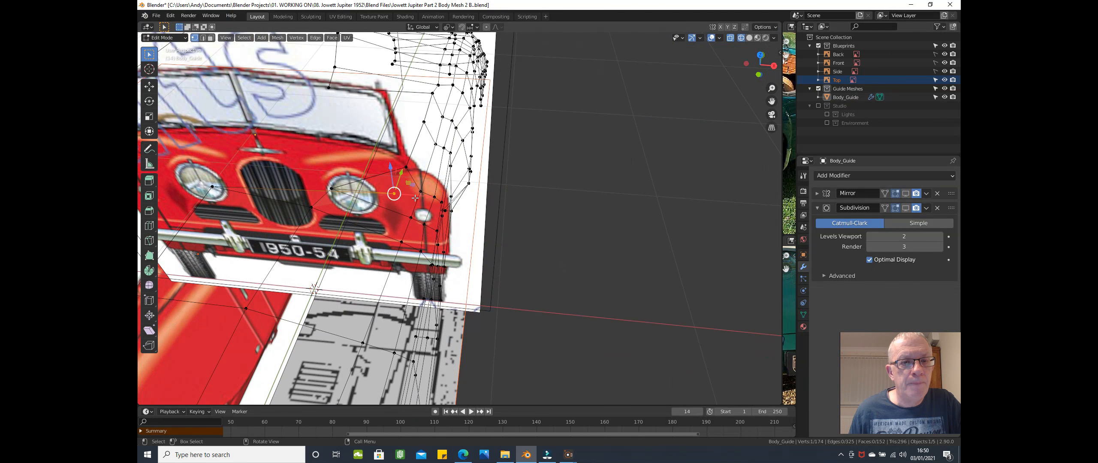
key("g")
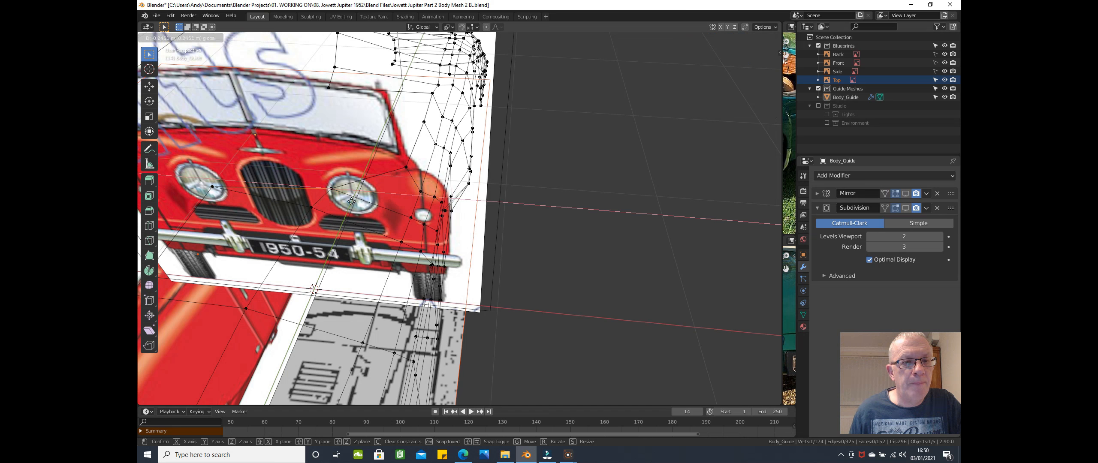
left_click(330, 208)
mouse_move(331, 207)
middle_mouse_down()
mouse_move(302, 225)
mouse_move(377, 259)
middle_mouse_up()
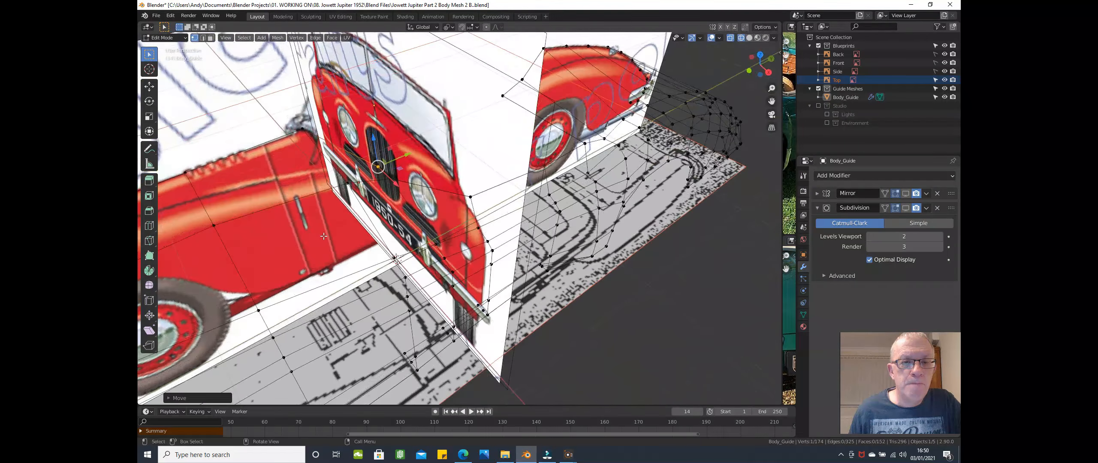
key("z")
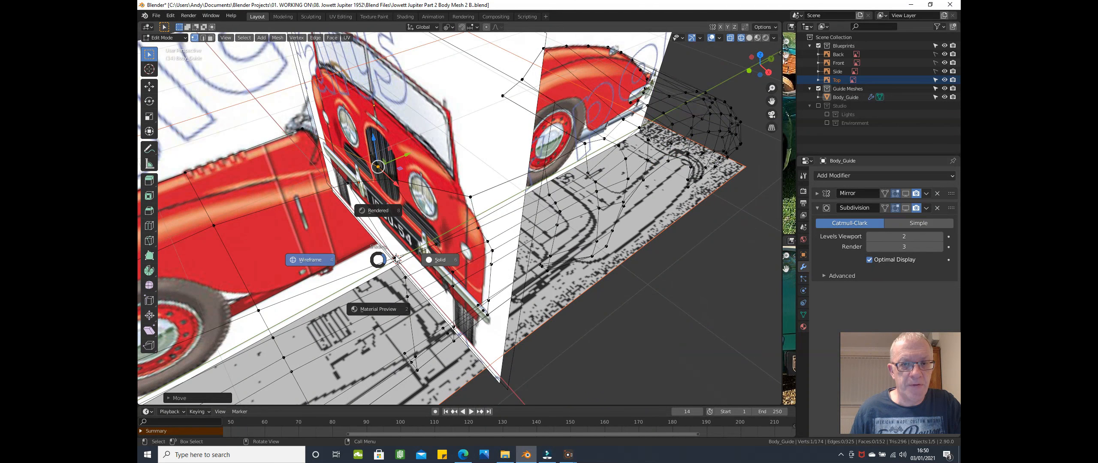
left_click(440, 261)
middle_click_drag(440, 260, 513, 263)
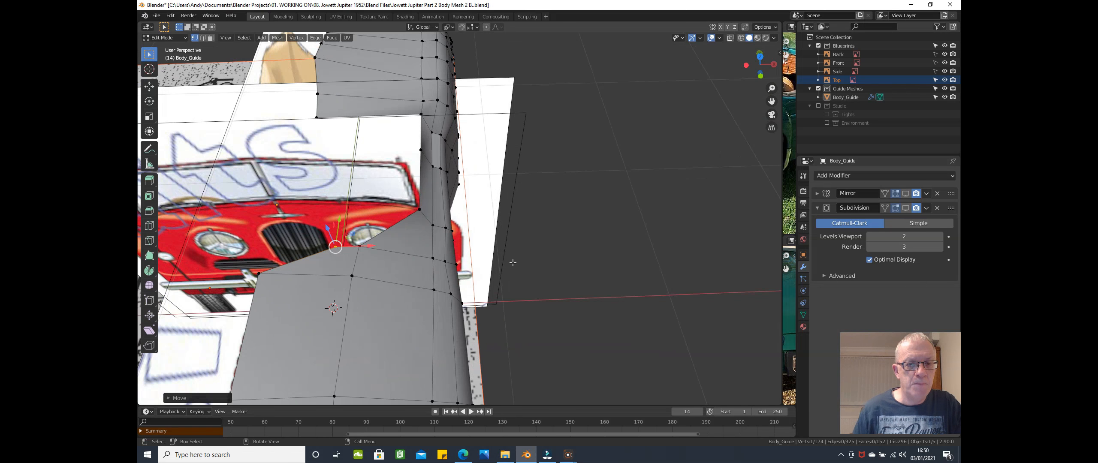
- Show the Mirror modifier in the viewport and move the scuttle vertex along X onto the centreline in top view
key("KP_7")
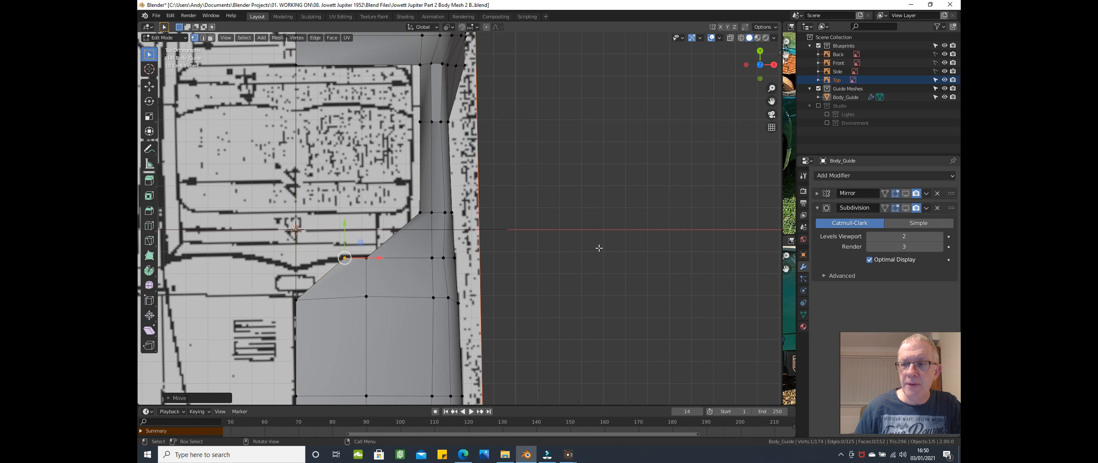
left_click(905, 194)
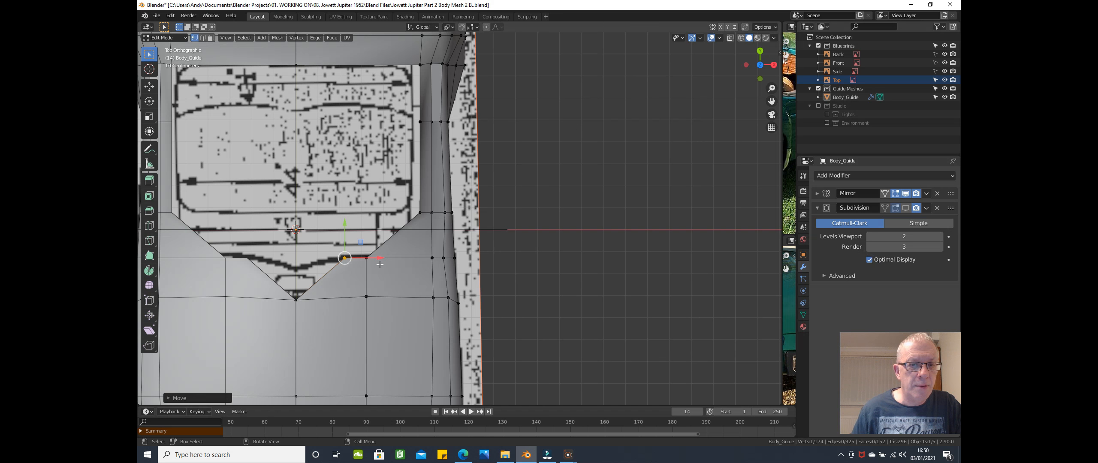
left_click_drag(378, 258, 241, 248)
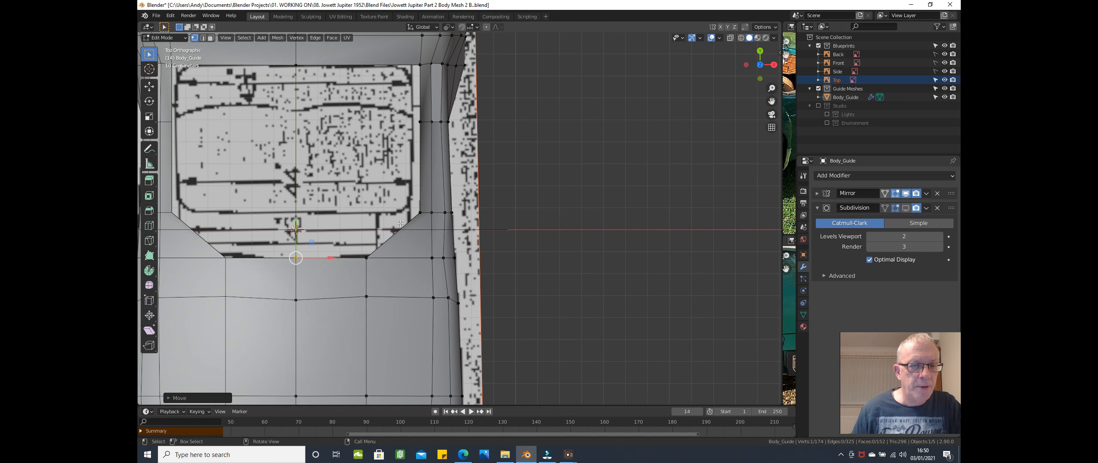
scroll(400, 225, "down", 2)
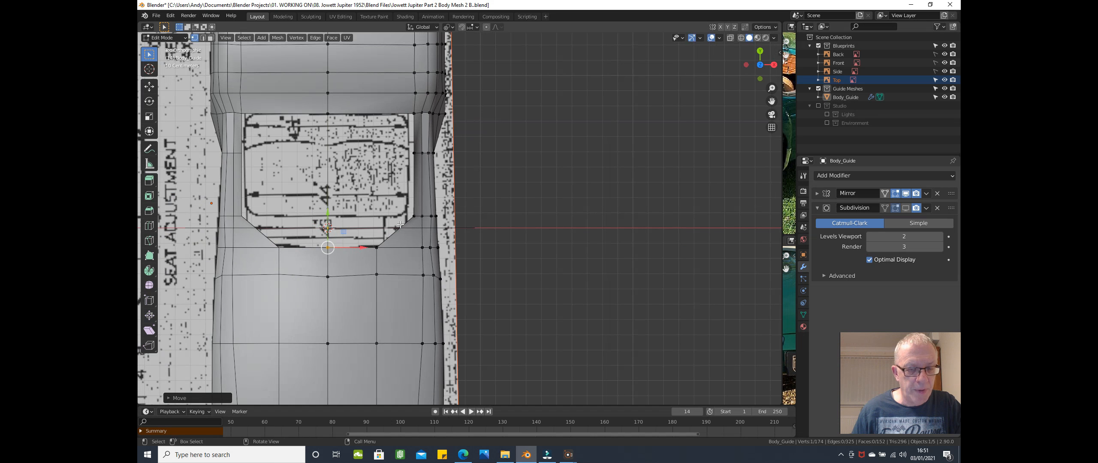
- Nudge the centre scuttle vertex rearward along Y against the top blueprint in wireframe, and check it in Solid shading
key("z")
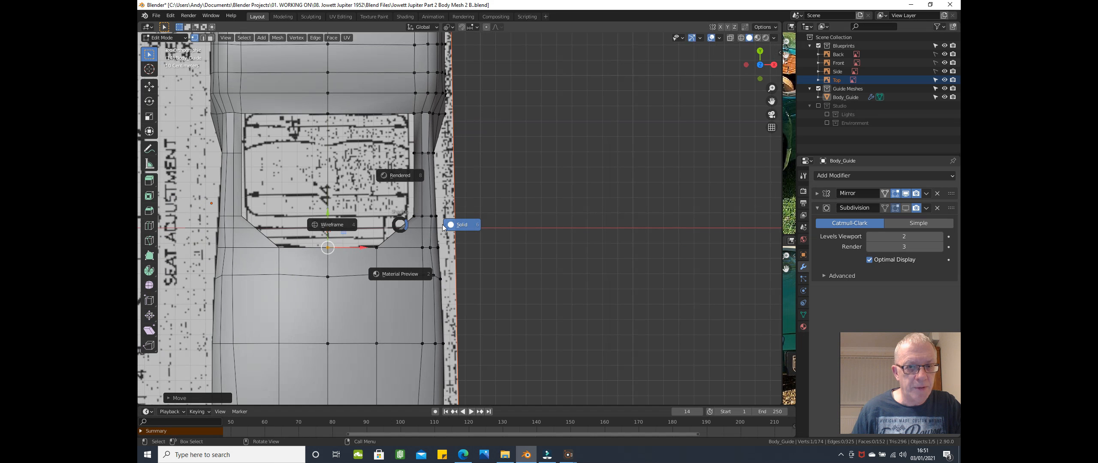
left_click(334, 227)
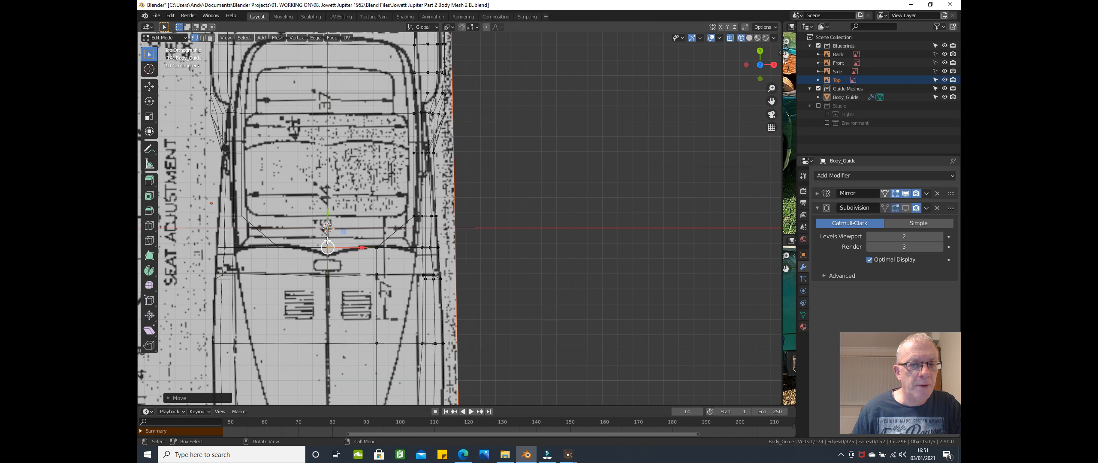
left_click_drag(327, 226, 329, 223)
scroll(355, 229, "down", 1)
middle_click_drag(356, 229, 478, 245)
key("shift+z")
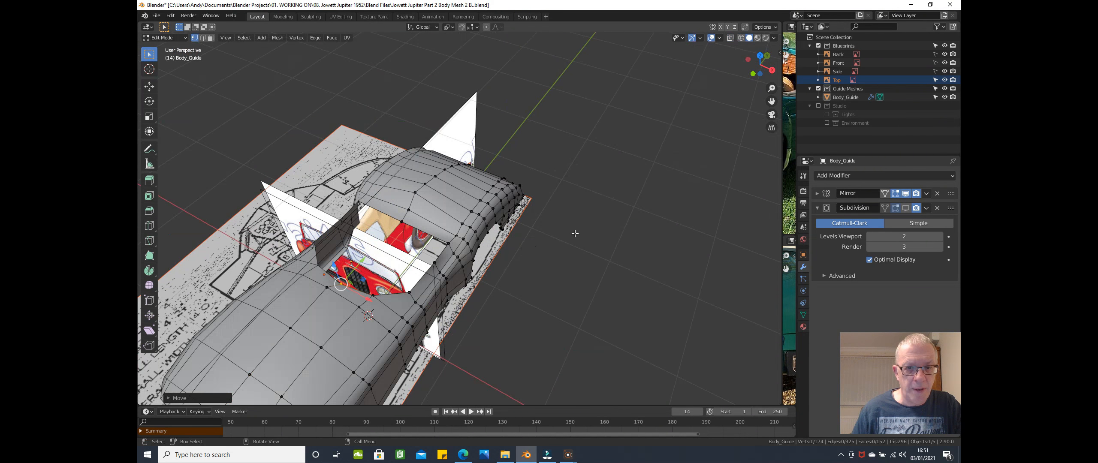
- Examine the body's side, the cockpit opening and the transition into the rear wing from several angles in Solid shading
scroll(530, 246, "down", 1)
middle_click_drag(491, 241, 429, 262)
left_click(499, 274)
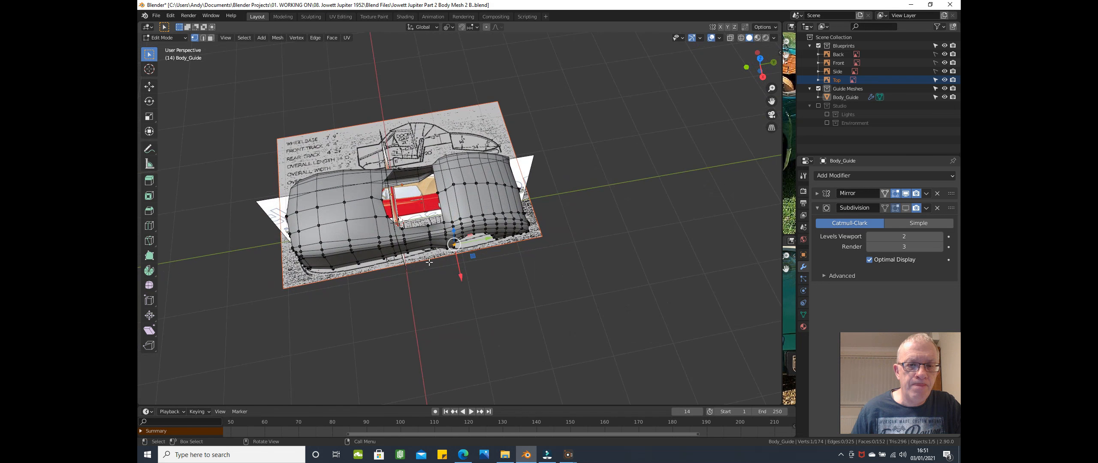
scroll(429, 258, "up", 6)
middle_click_drag(428, 222, 471, 182)
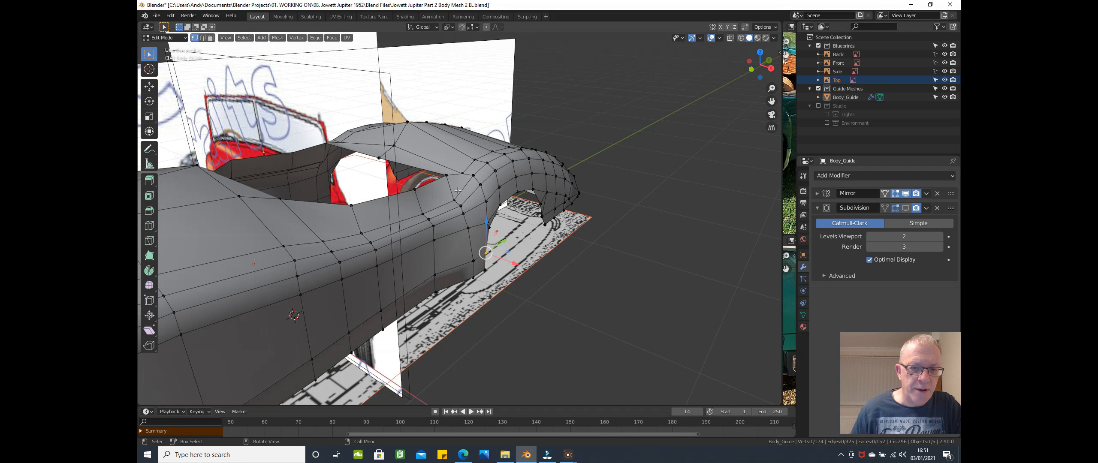
scroll(292, 243, "down", 6)
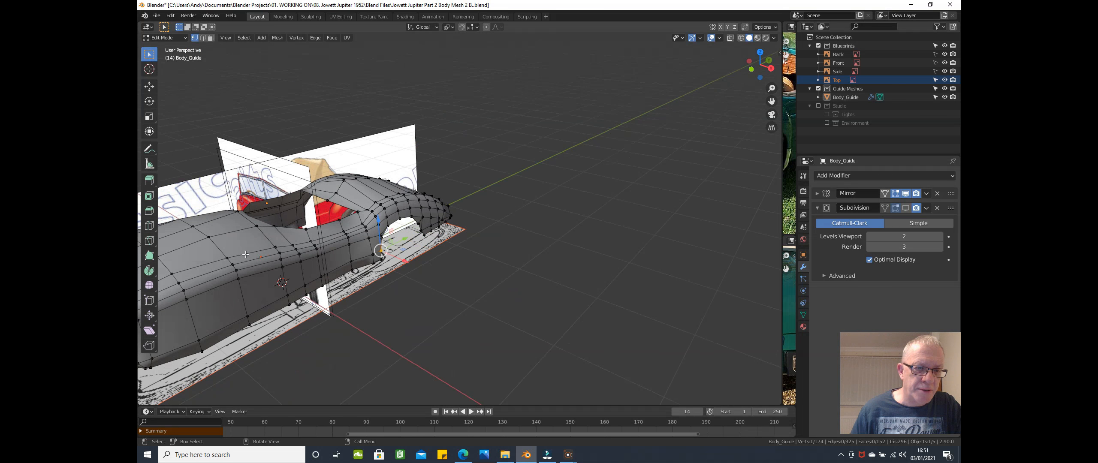
middle_click_drag(216, 256, 303, 217)
scroll(249, 234, "up", 5)
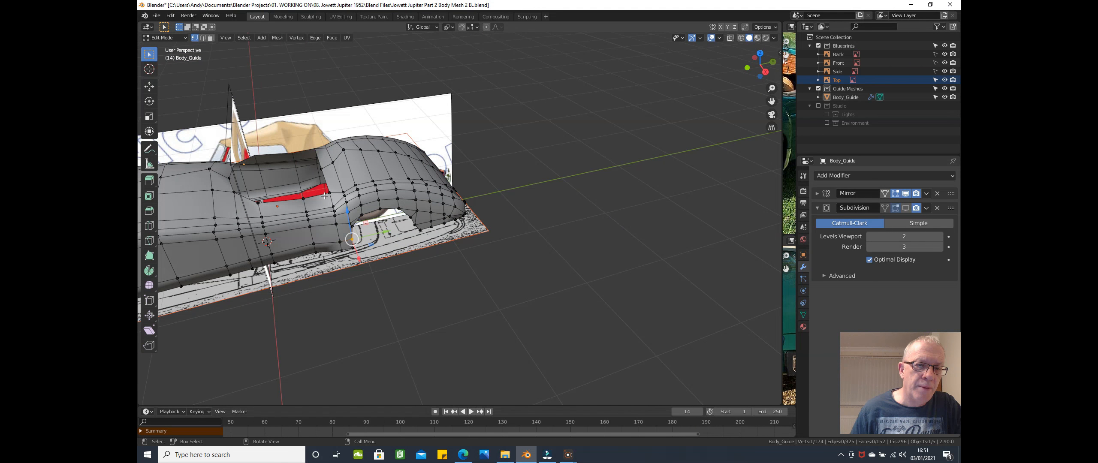
scroll(325, 196, "up", 4)
middle_click_drag(363, 199, 394, 215)
key("KP_7")
middle_click_drag(393, 190, 402, 109, "shift")
scroll(395, 163, "up", 4)
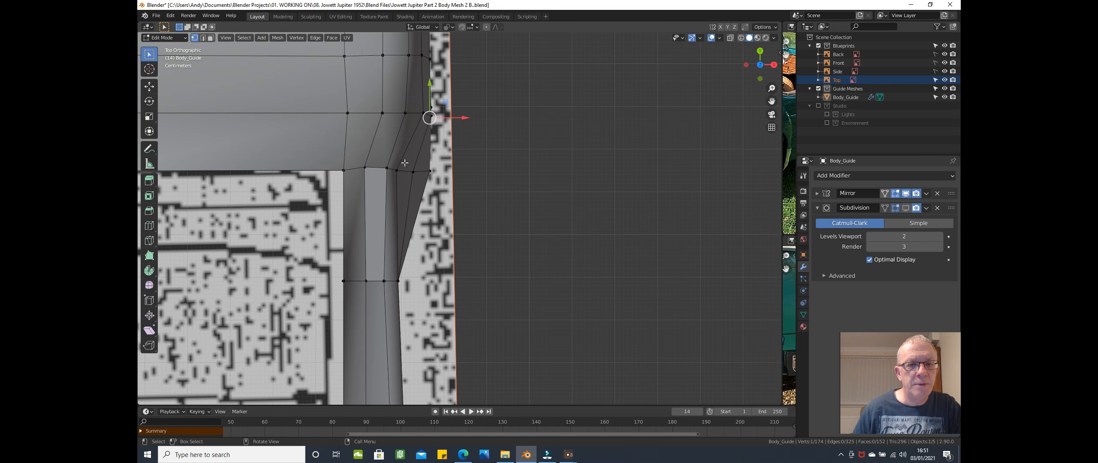
middle_click_drag(419, 166, 383, 115)
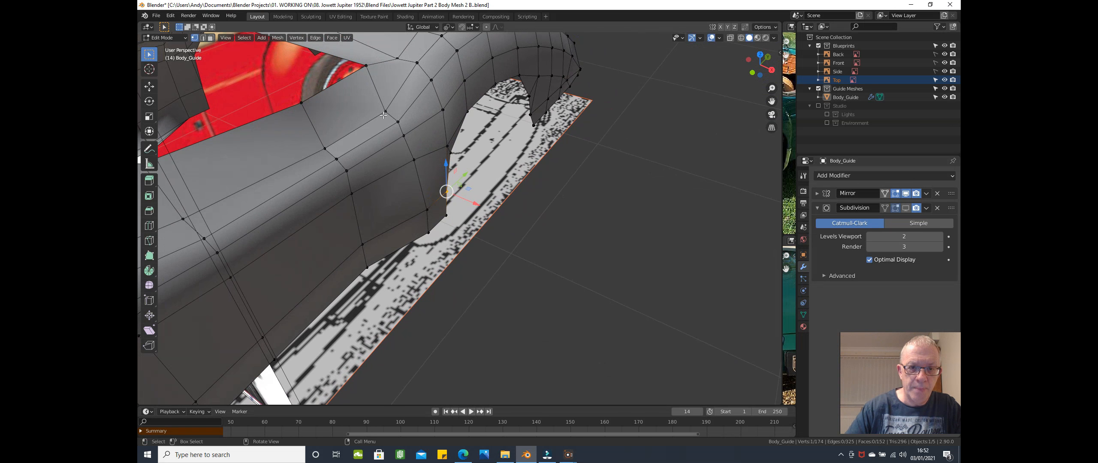
- Move the sill vertex just ahead of the rear wheel slightly rearward along Y in wireframe side view
key("KP_3")
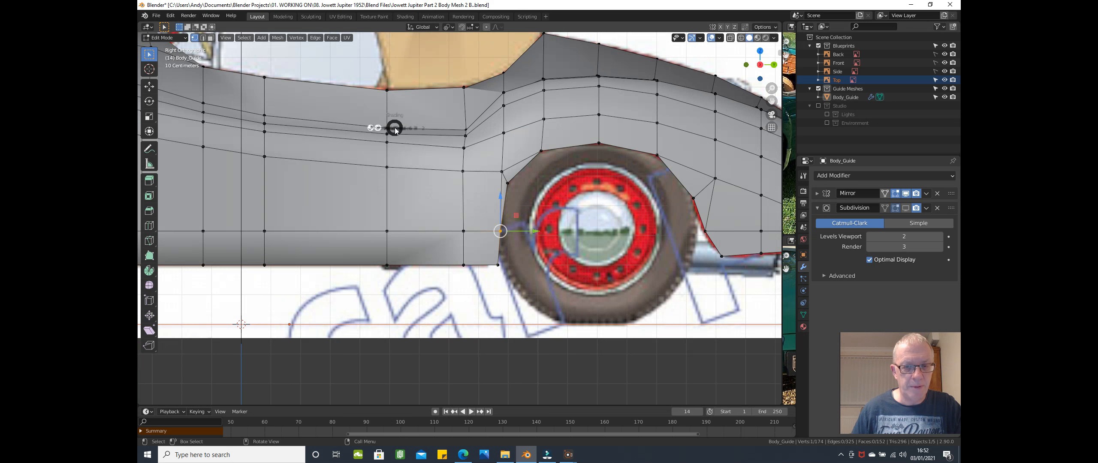
key("z")
left_click(352, 136)
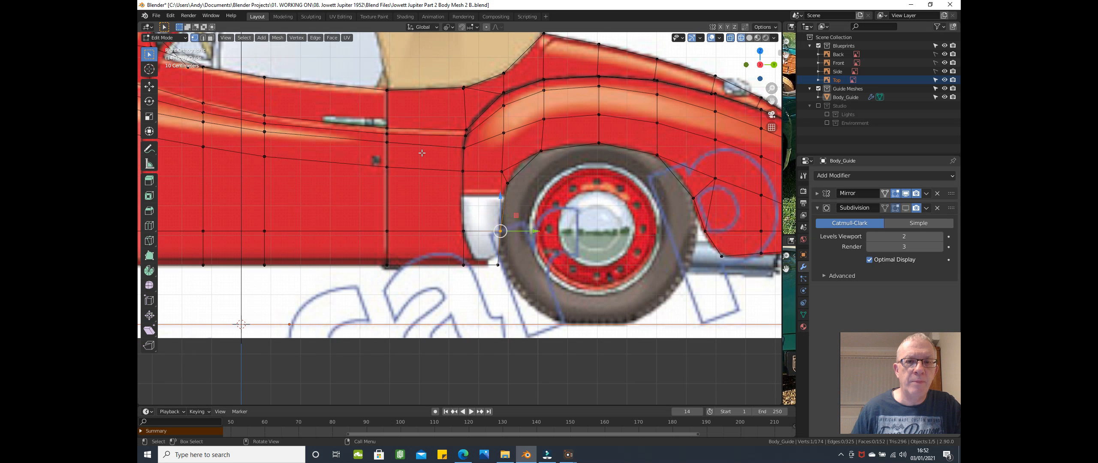
left_click(462, 134)
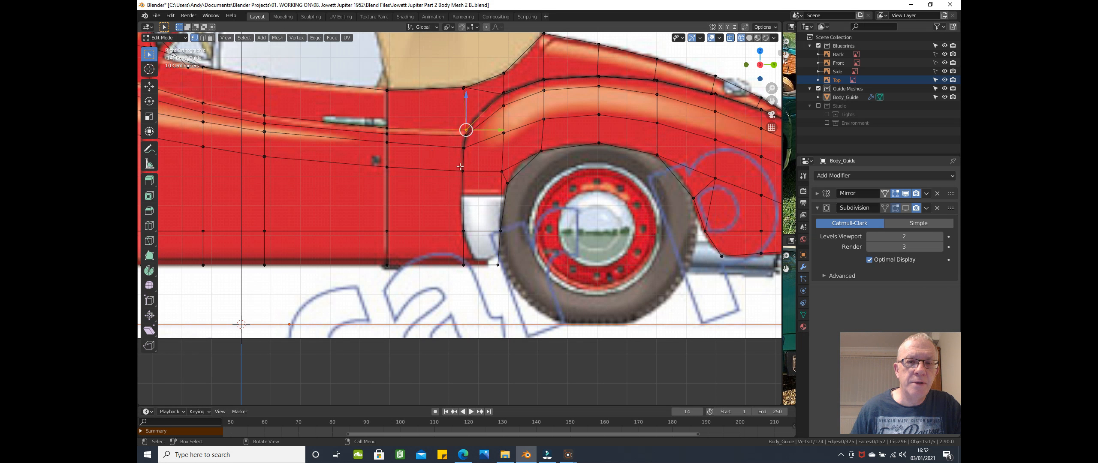
left_click(463, 264, "ctrl")
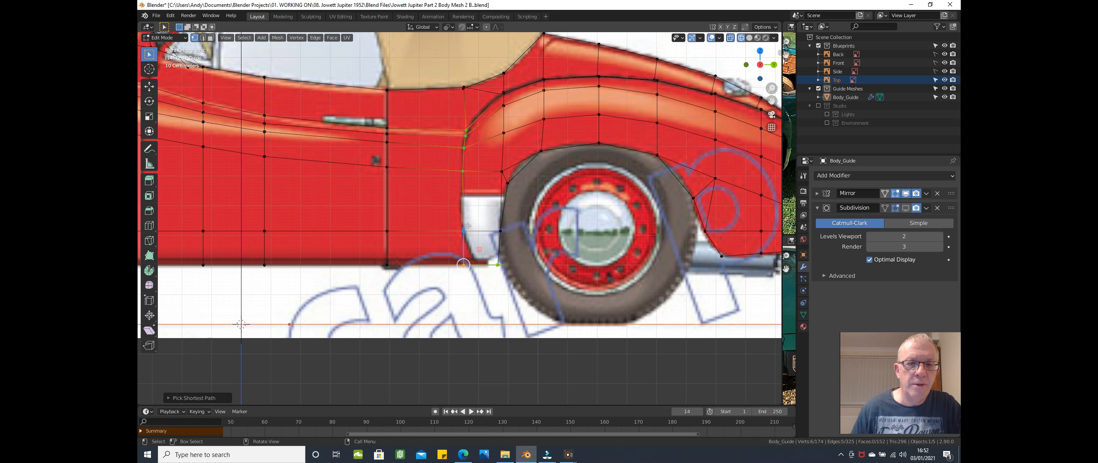
left_click(464, 264)
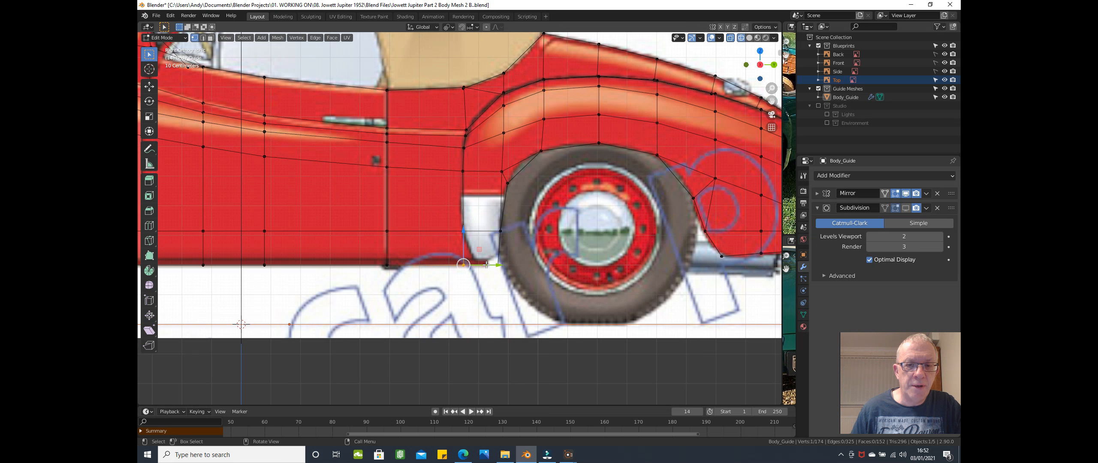
left_click_drag(488, 266, 503, 267)
mouse_move(507, 237)
middle_mouse_down()
mouse_move(524, 251)
mouse_move(510, 248)
middle_mouse_up()
key("KP_3")
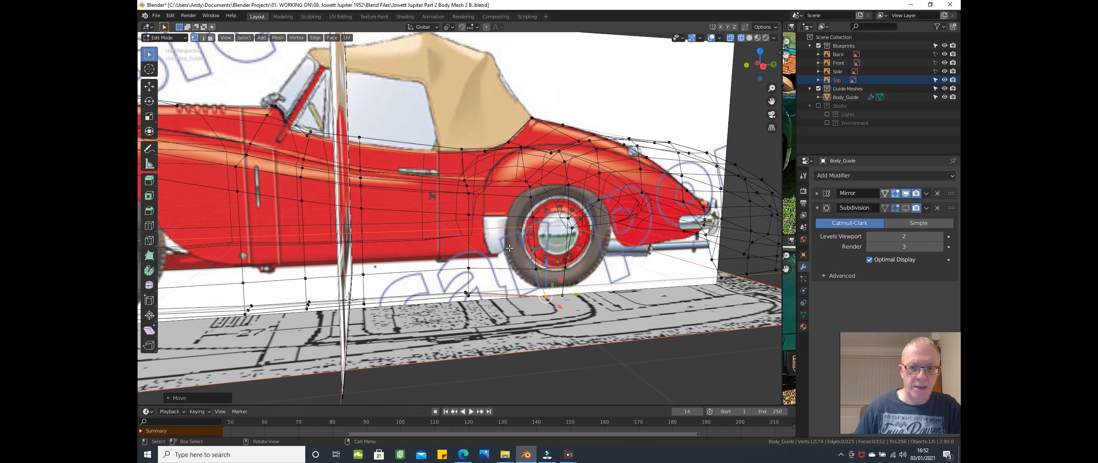
scroll(509, 248, "up", 3)
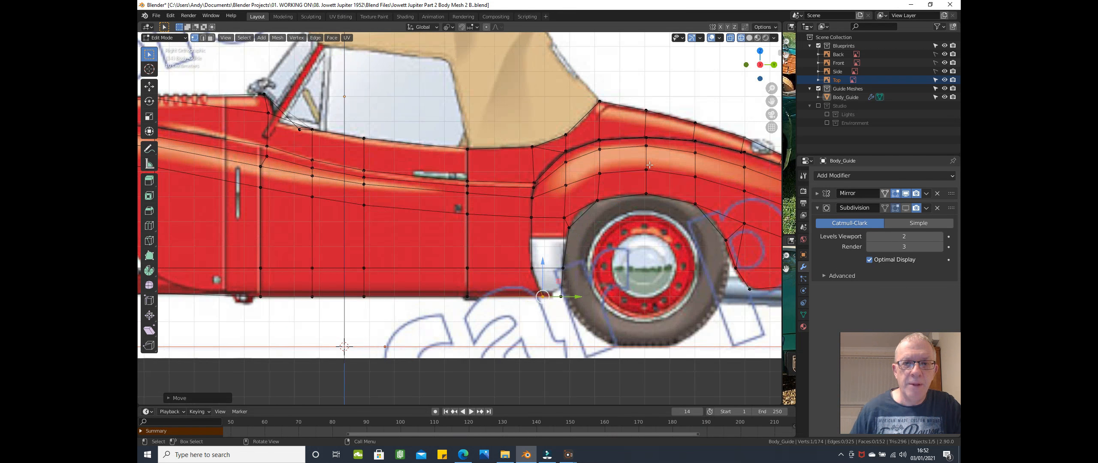
- Select the vertical run of vertices from the rear wing's front crease down to the sill, with the innermost vertex active in top view
left_click(540, 181)
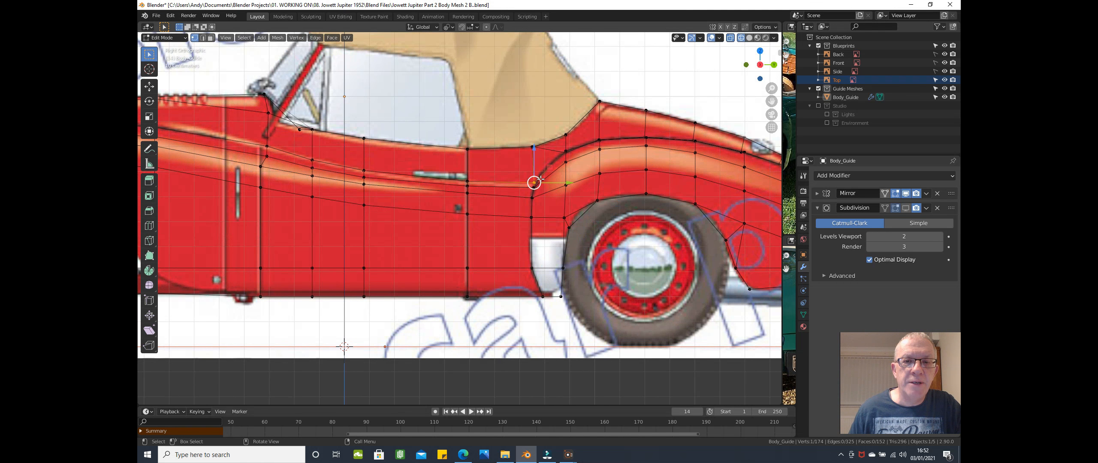
left_click(545, 297, "ctrl")
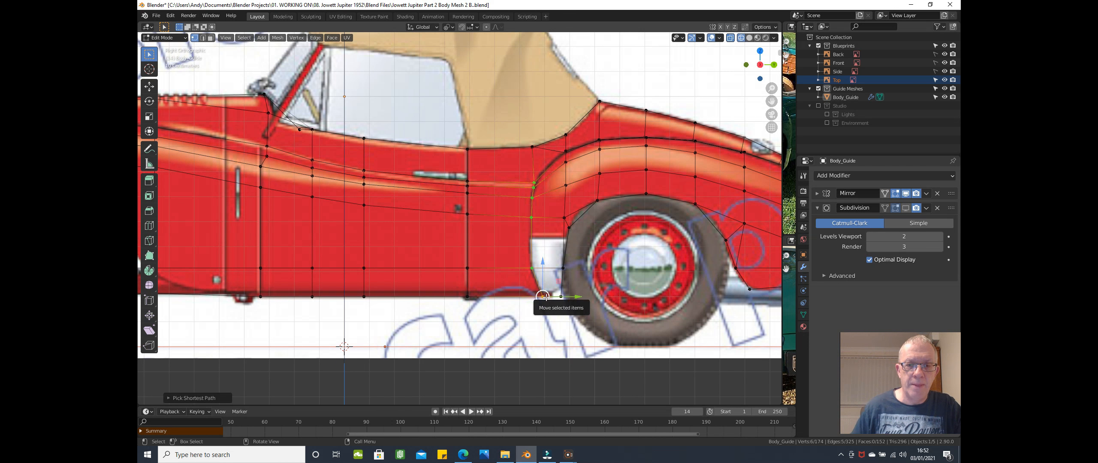
key("KP_7")
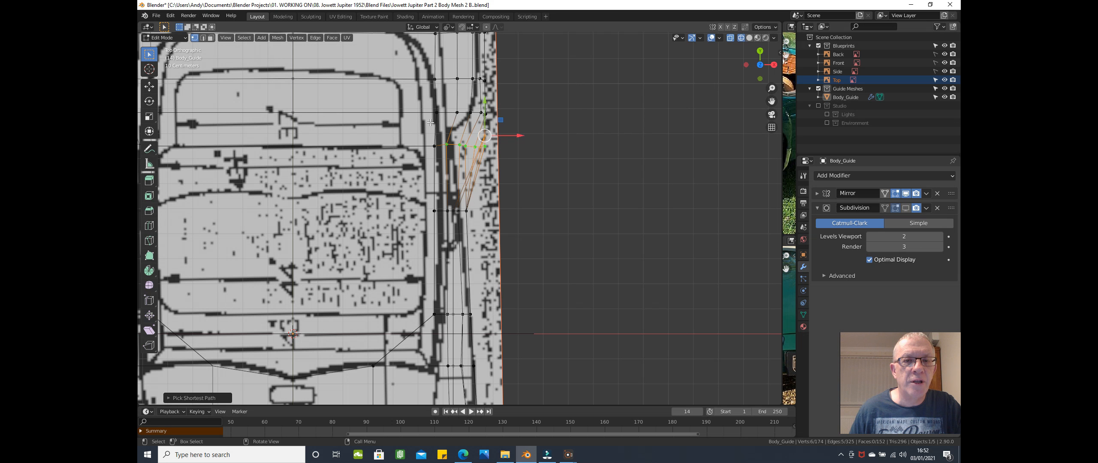
scroll(430, 122, "up", 5)
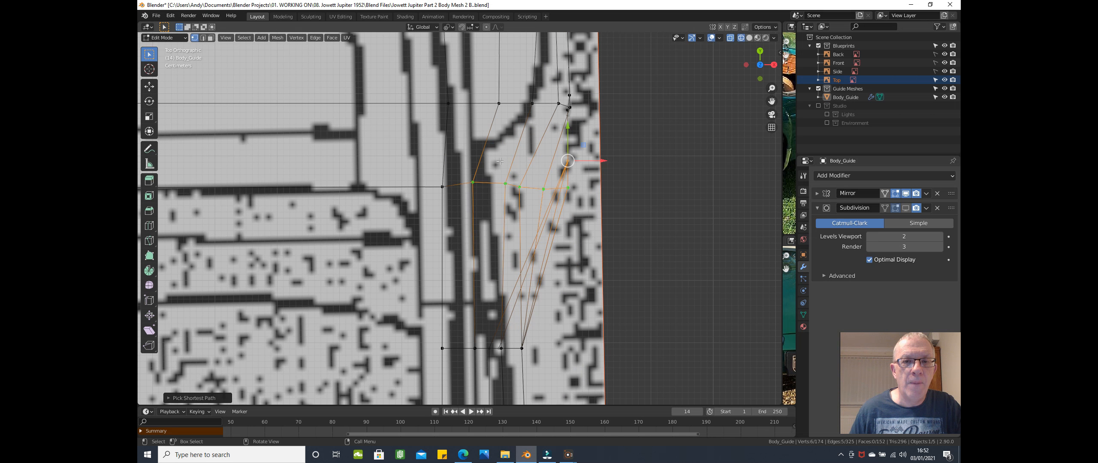
scroll(499, 161, "down", 1)
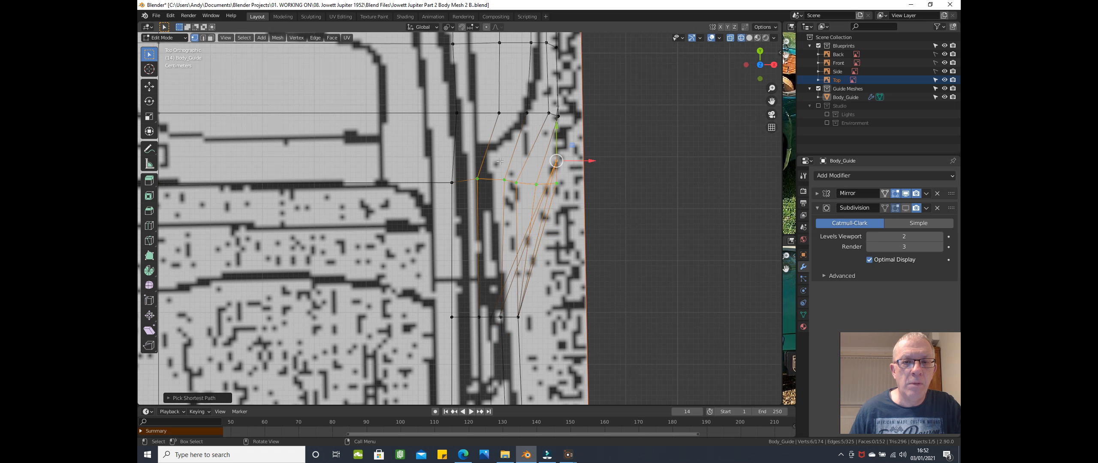
scroll(500, 167, "down", 2)
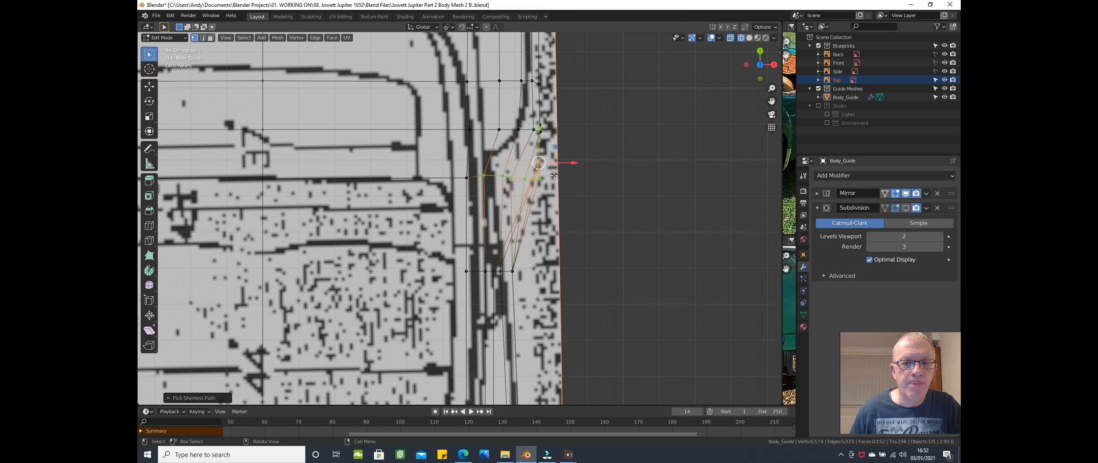
scroll(553, 175, "down", 2)
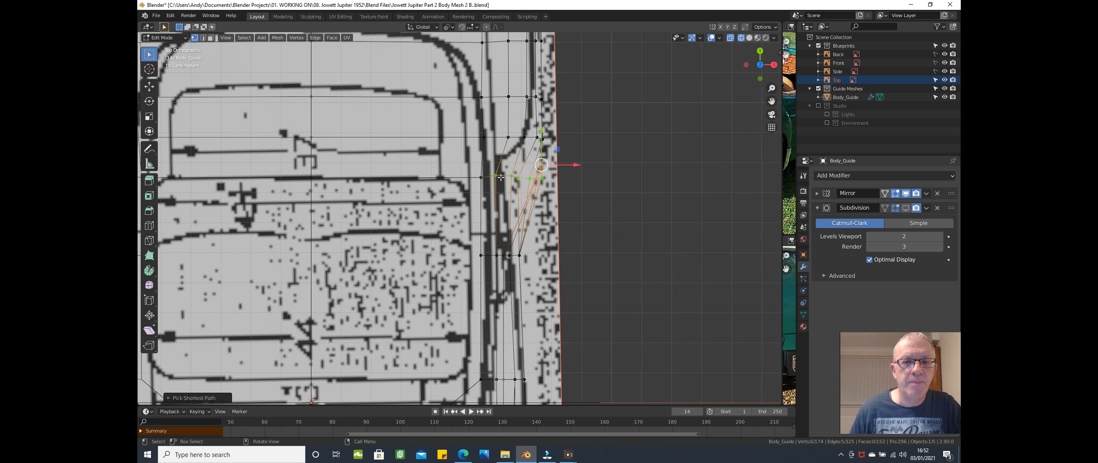
key("shift")
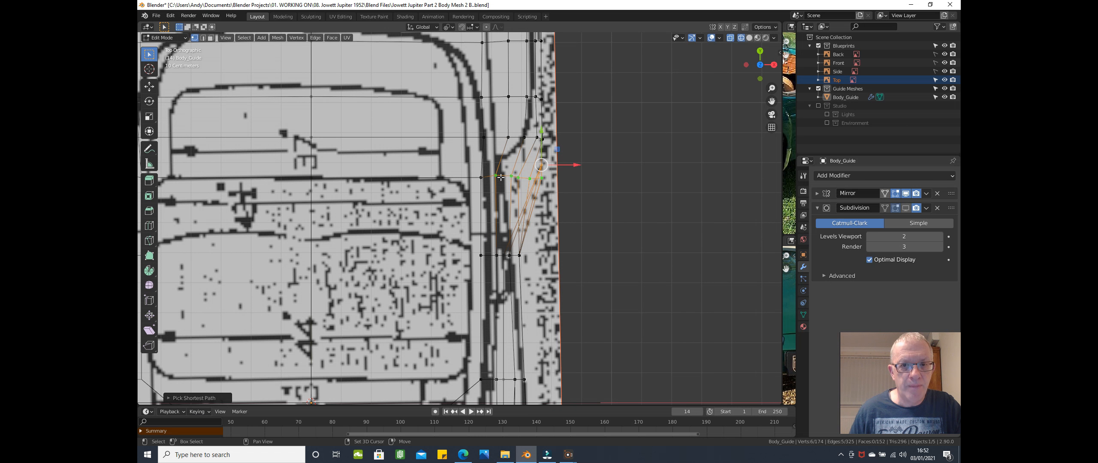
left_click(501, 177, "shift")
left_click(500, 176, "shift")
- Scale the selected vertices ahead of the rear wheel to 0 along X so they line up with the active vertex
scroll(501, 178, "down", 1)
mouse_move(550, 183)
middle_mouse_down()
mouse_move(501, 109)
mouse_move(529, 147)
mouse_move(510, 148)
mouse_move(531, 180)
middle_mouse_up()
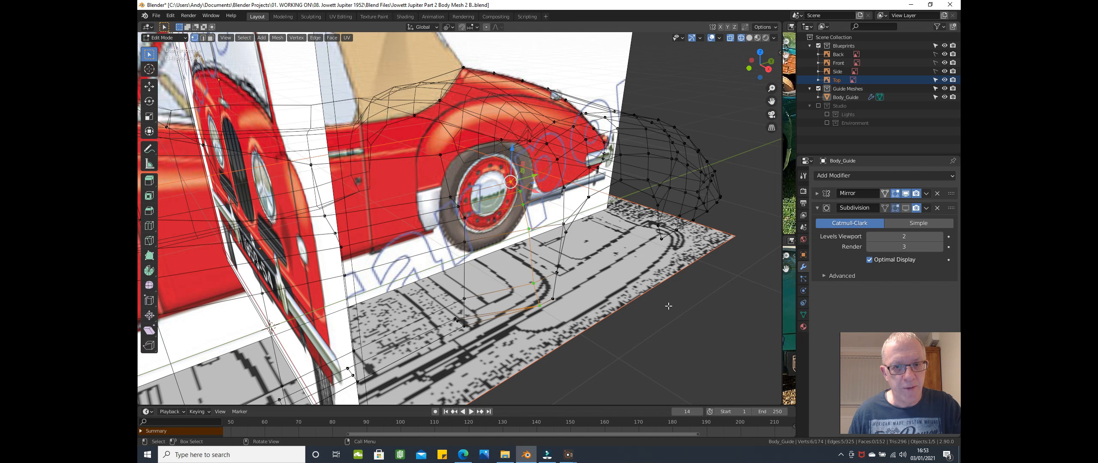
key("s")
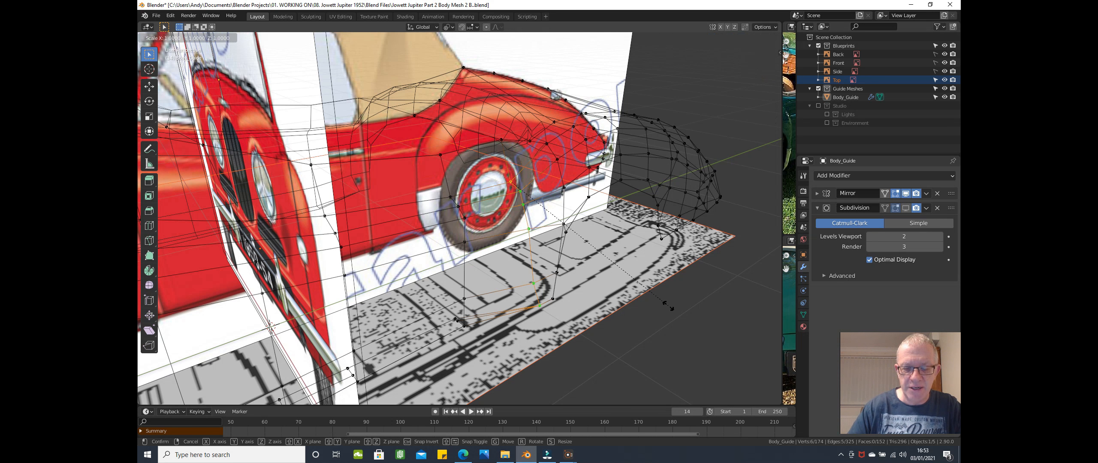
key("x")
key("0")
key("Return")
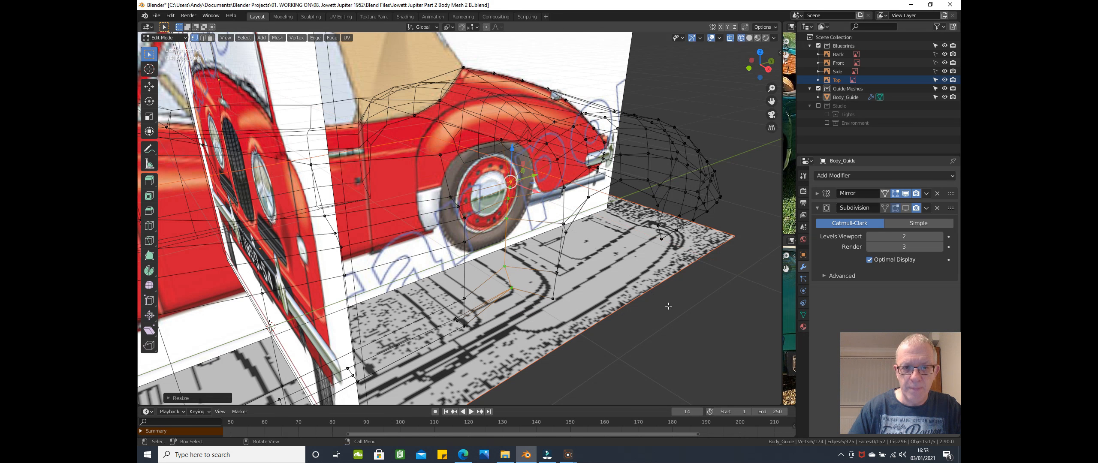
- Switch to Solid shading and examine the flattened vertex line where the door side meets the rear wing
middle_click_drag(644, 328, 678, 326)
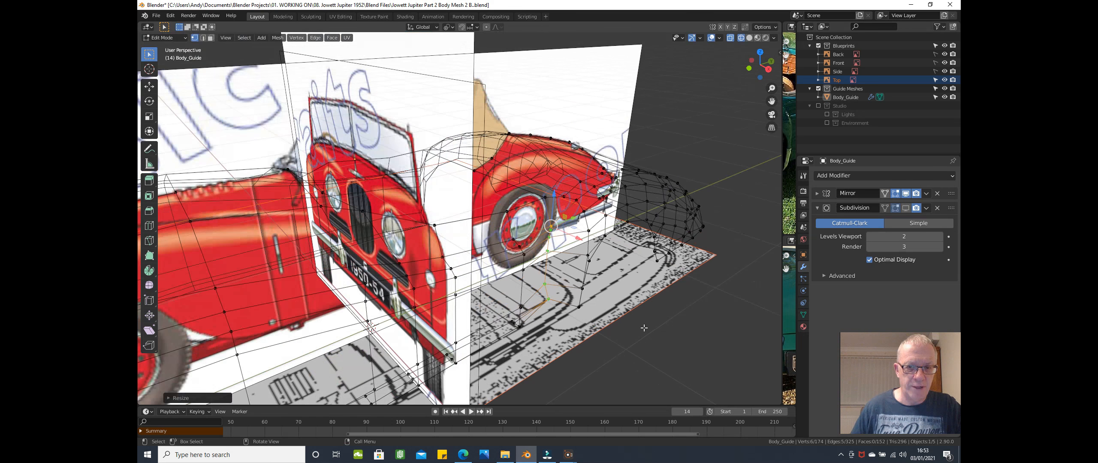
key("z")
left_click(692, 325)
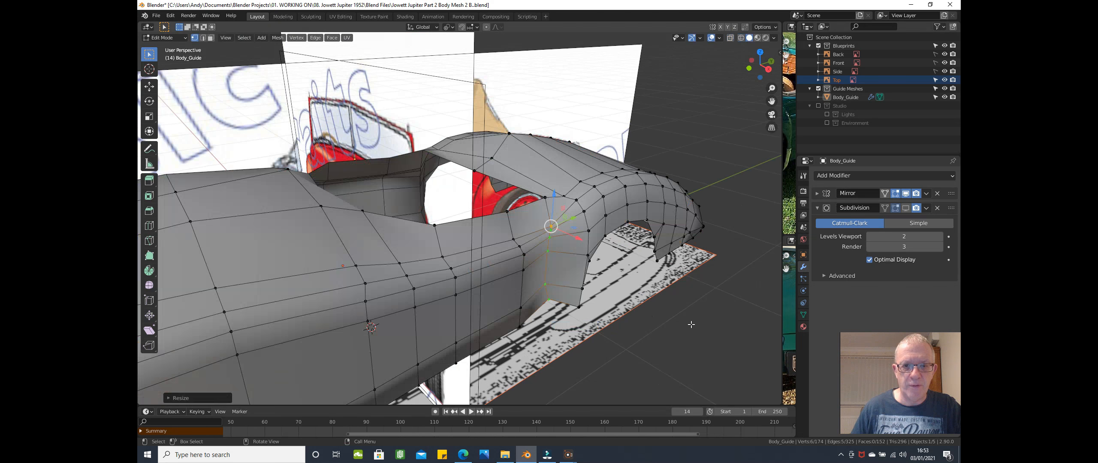
middle_click_drag(645, 310, 592, 319)
middle_click_drag(581, 243, 637, 227)
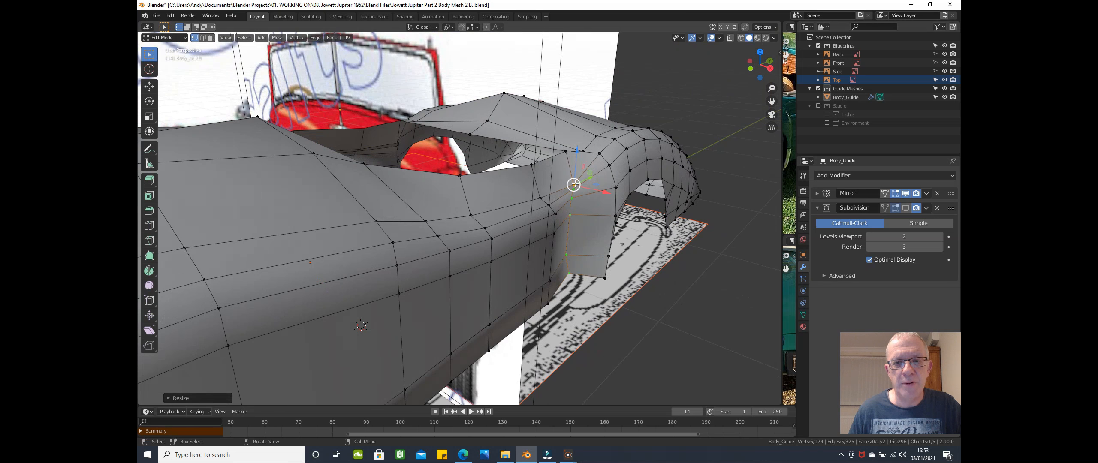
middle_click_drag(608, 172, 531, 236)
scroll(584, 187, "up", 8)
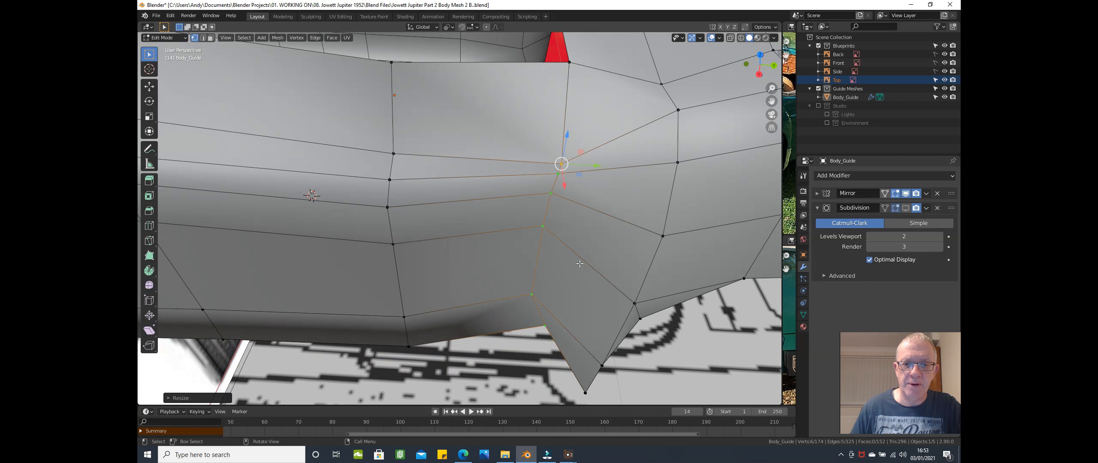
middle_click_drag(640, 209, 638, 250)
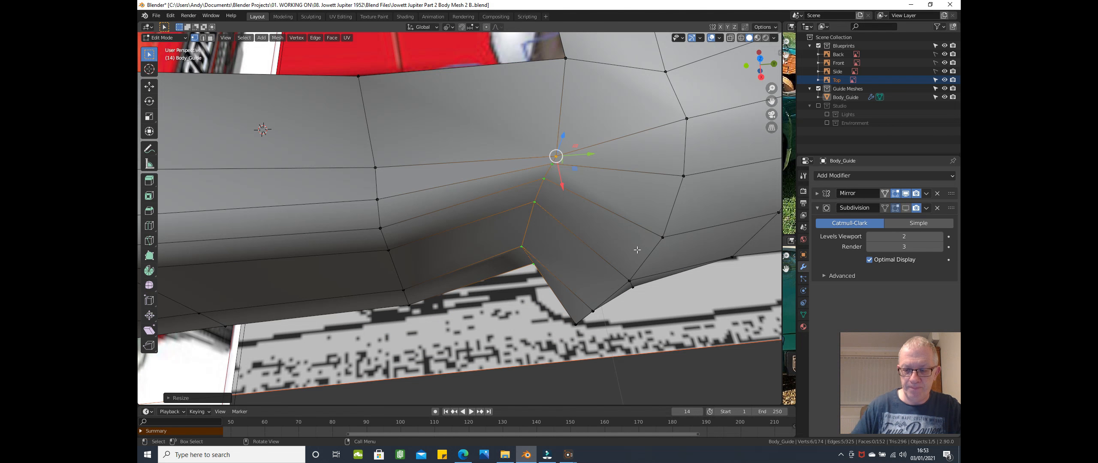
- Check the front corner of the rear wing from directly above and from oblique angles
key("KP_7")
middle_click_drag(446, 203, 426, 292, "shift")
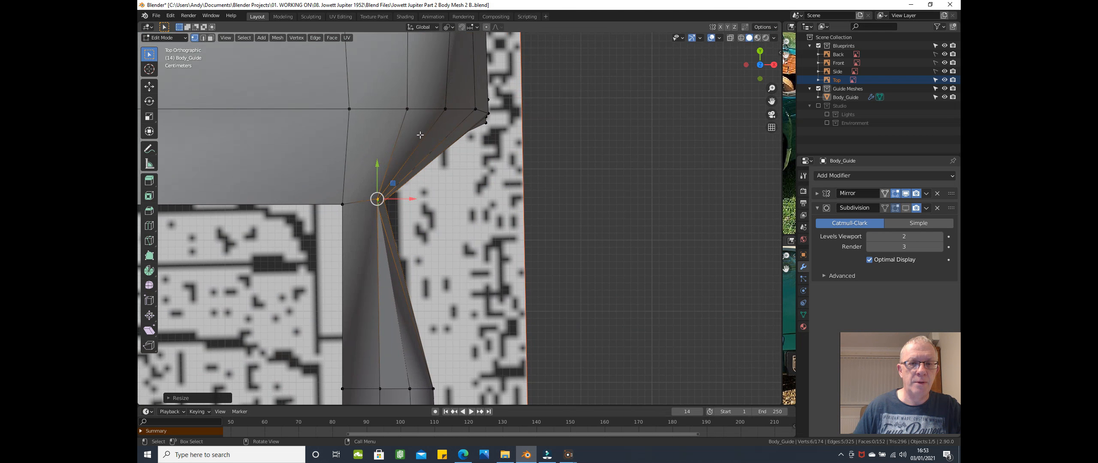
middle_click_drag(429, 133, 421, 113)
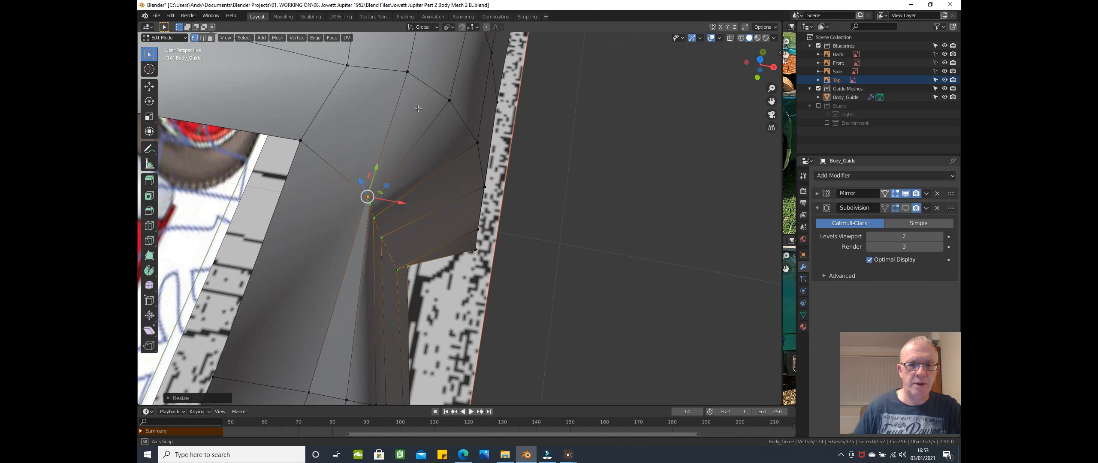
middle_click_drag(418, 109, 357, 91)
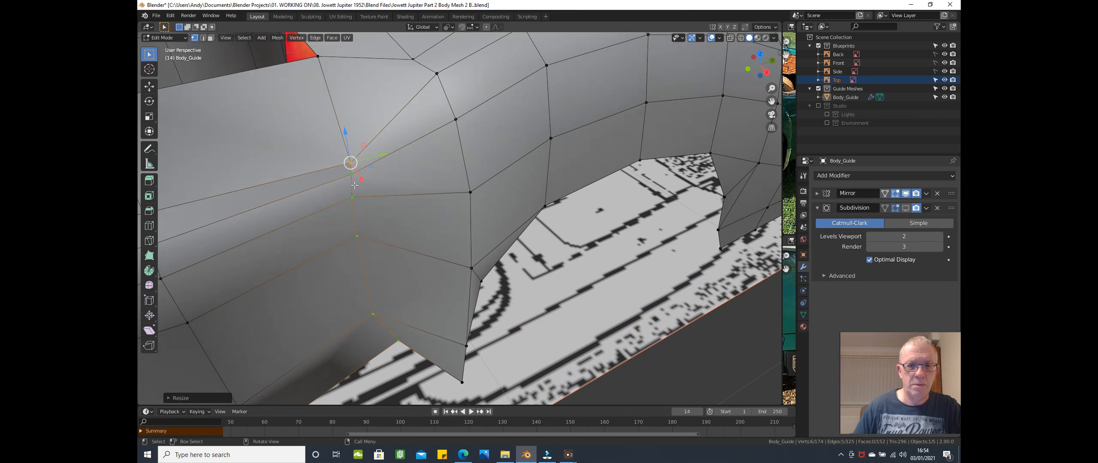
scroll(355, 185, "down", 5)
middle_click_drag(350, 221, 376, 213)
scroll(360, 184, "up", 2)
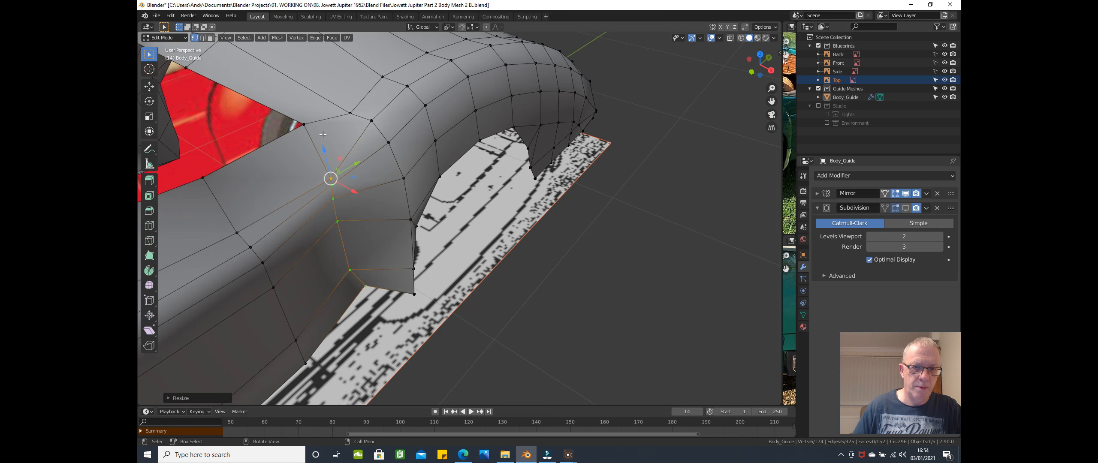
- Add a centred loop cut through the front of the rear wing, running across the deck and down ahead of the wheel arch
middle_click_drag(317, 134, 362, 270)
key("ctrl+r")
left_click(363, 270)
right_click(363, 269)
scroll(398, 263, "down", 1)
scroll(398, 264, "down", 2)
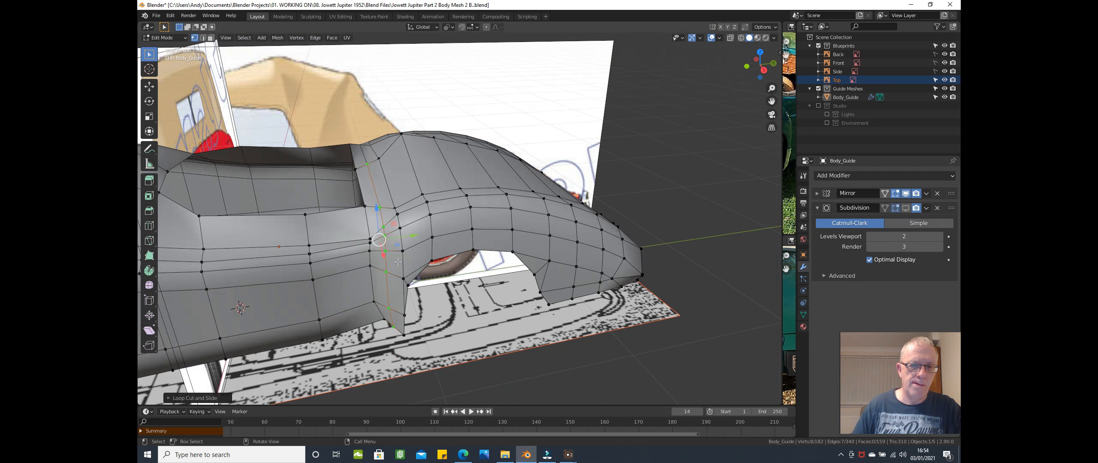
- Compare the new edge loop's position with the top blueprint, using wireframe in top view
middle_click_drag(398, 263, 471, 291)
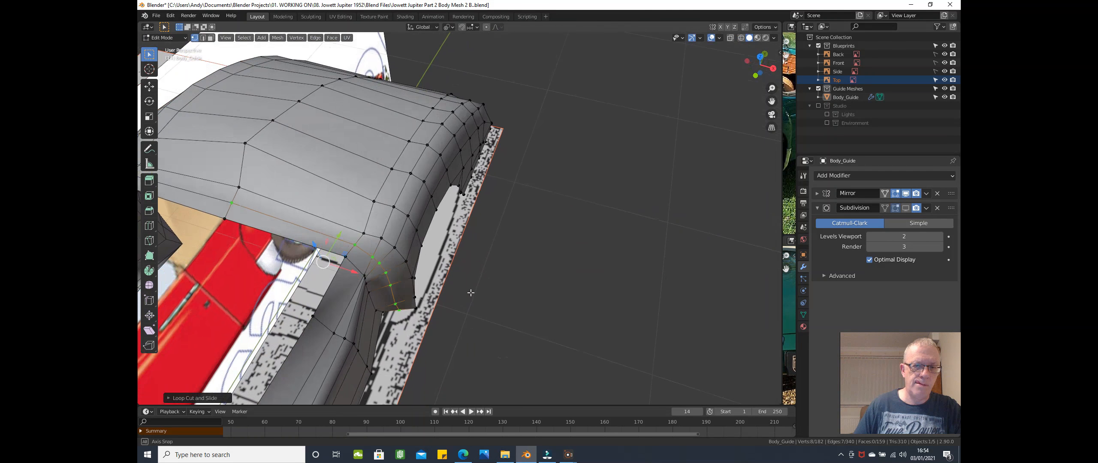
scroll(401, 271, "up", 1)
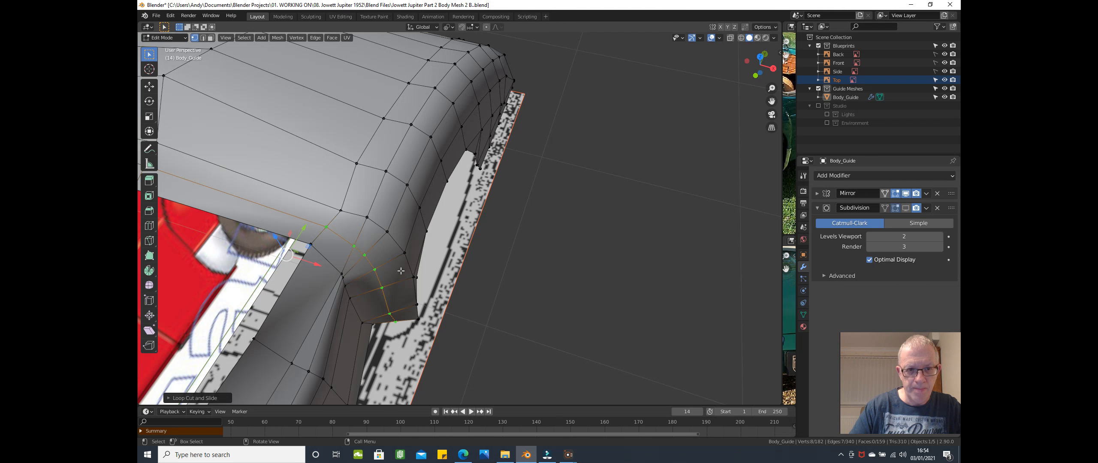
key("KP_7")
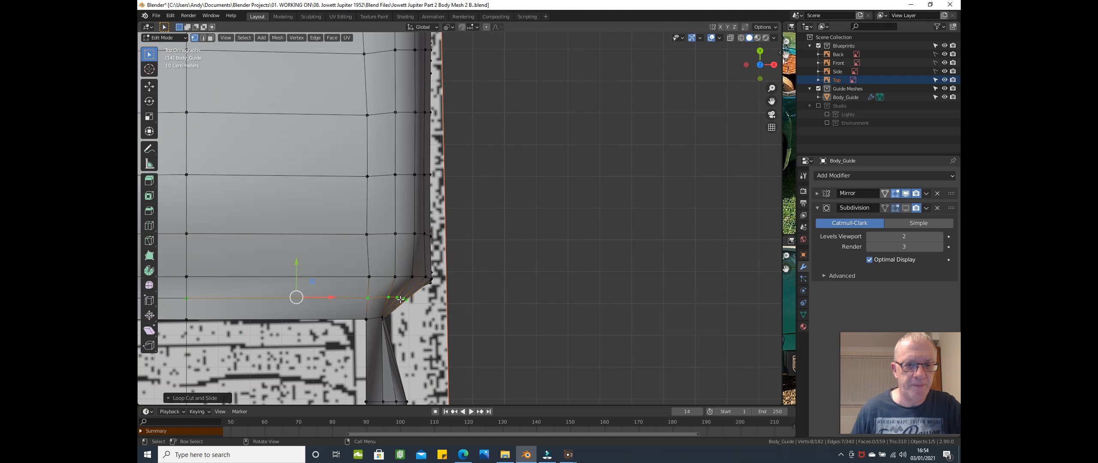
scroll(400, 300, "up", 3)
key("z")
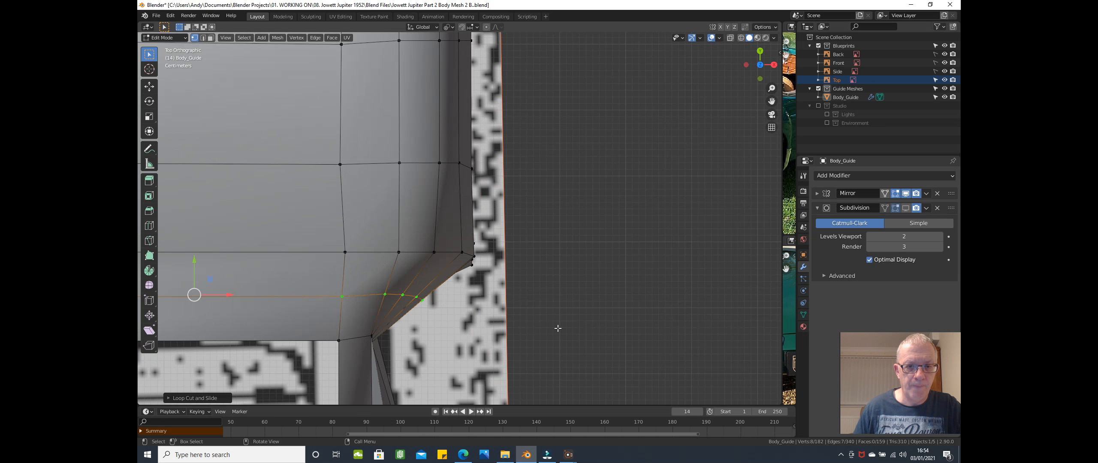
key("alt+z")
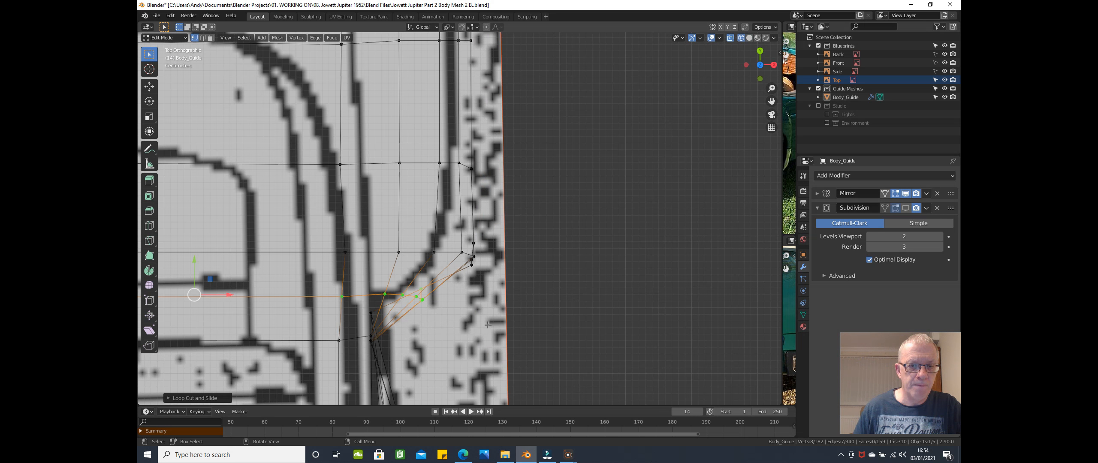
middle_click_drag(482, 318, 477, 318)
scroll(477, 318, "down", 1)
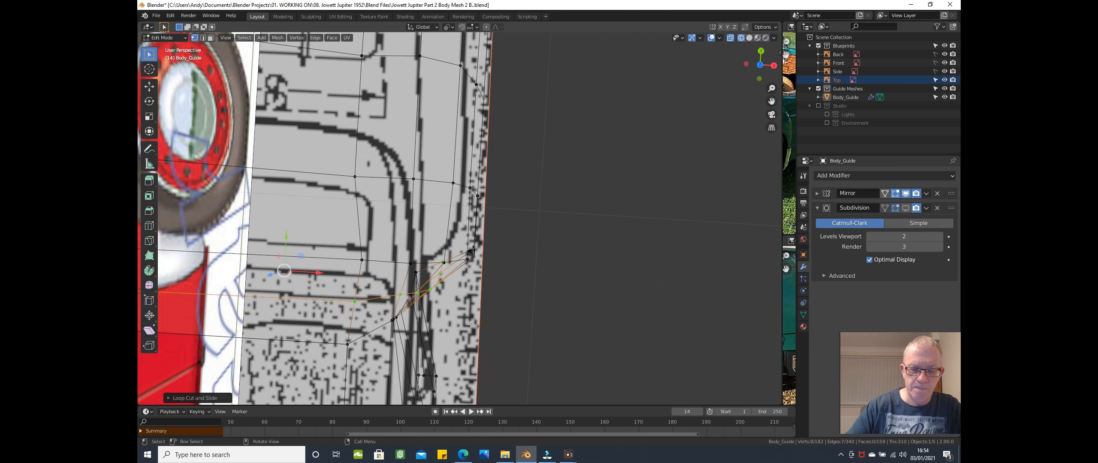
key("KP_7")
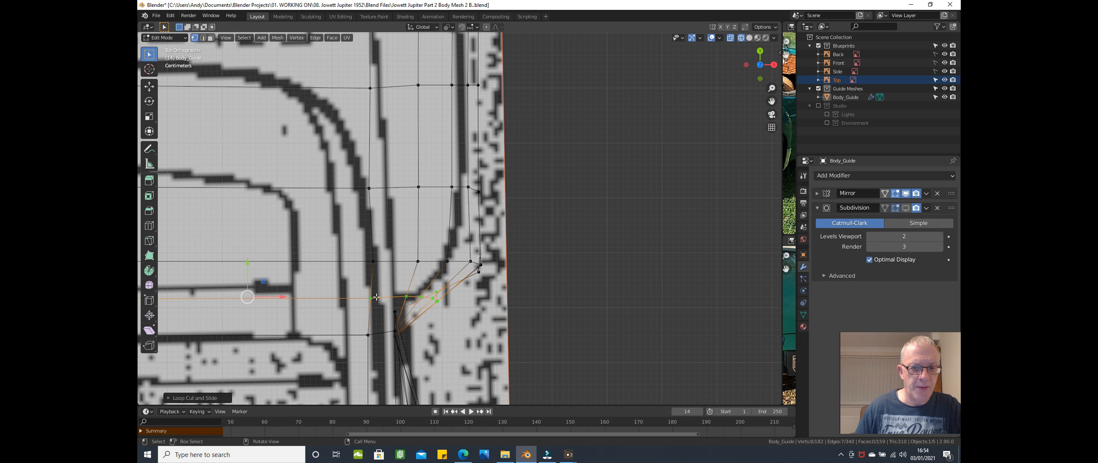
- Select the new loop's innermost rear-wing vertex and check its position against the blueprints in perspective, right and top views
left_click(406, 297)
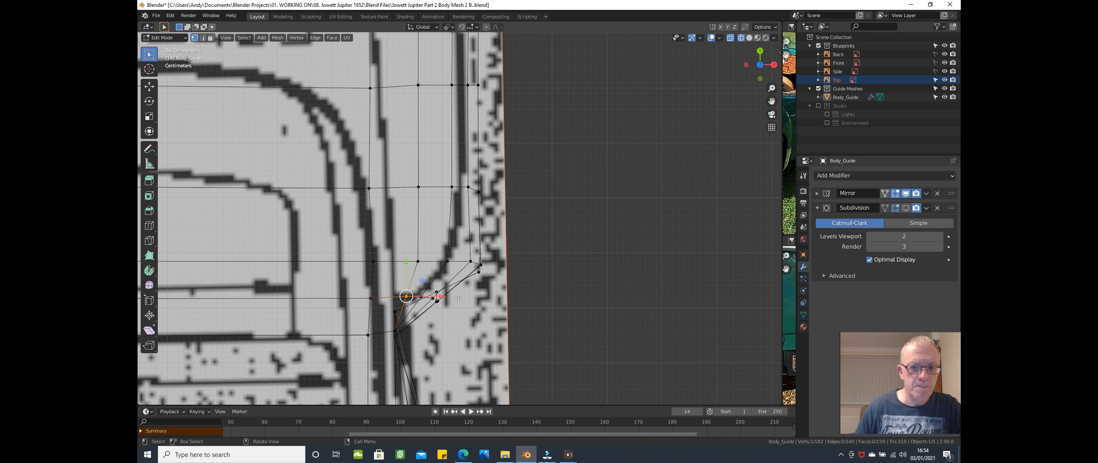
scroll(458, 298, "down", 1)
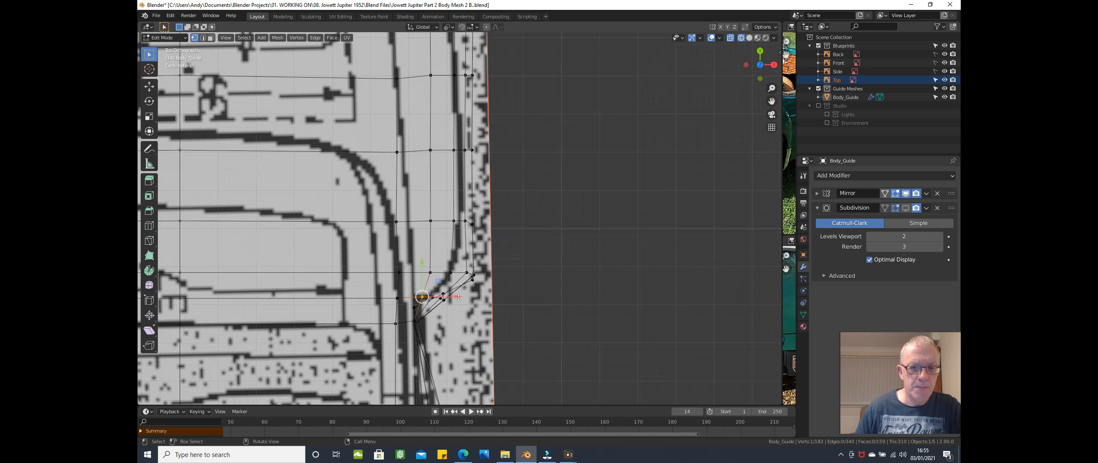
scroll(458, 297, "down", 2)
middle_click_drag(455, 291, 386, 273)
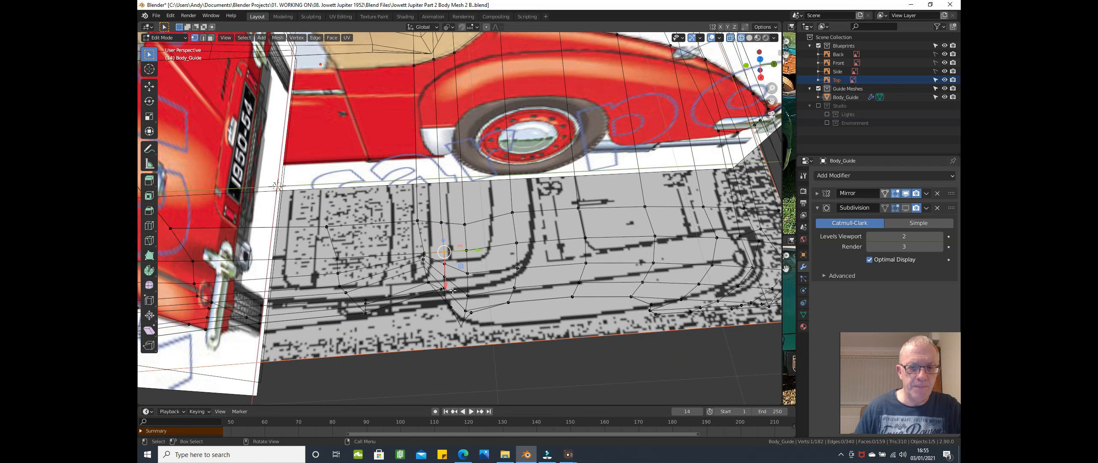
middle_click_drag(454, 285, 455, 269)
middle_click_drag(449, 261, 450, 240)
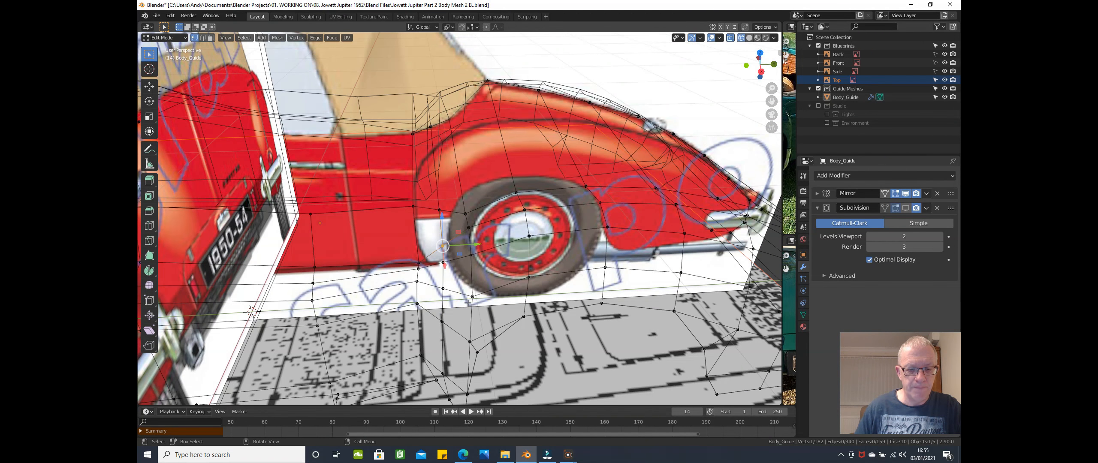
key("KP_3")
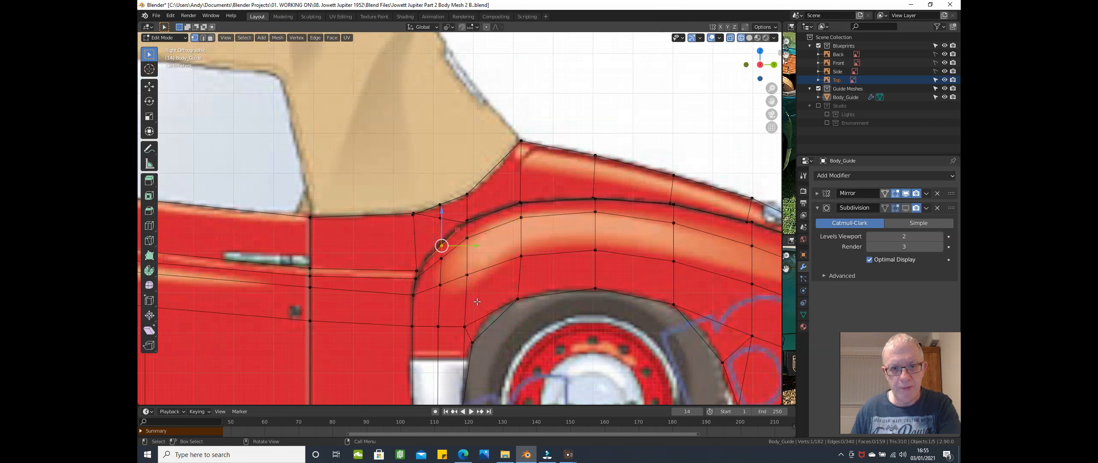
scroll(477, 302, "down", 2)
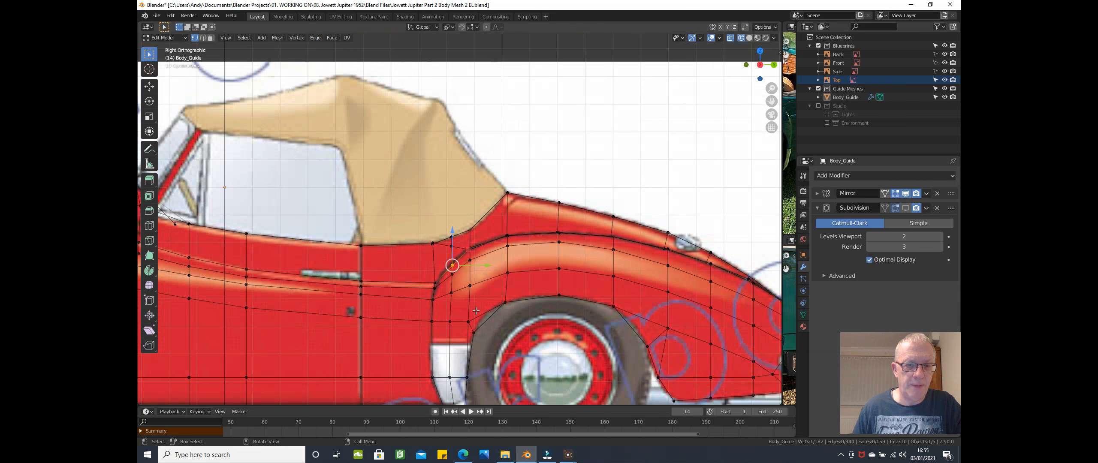
middle_click_drag(476, 310, 525, 296, "shift")
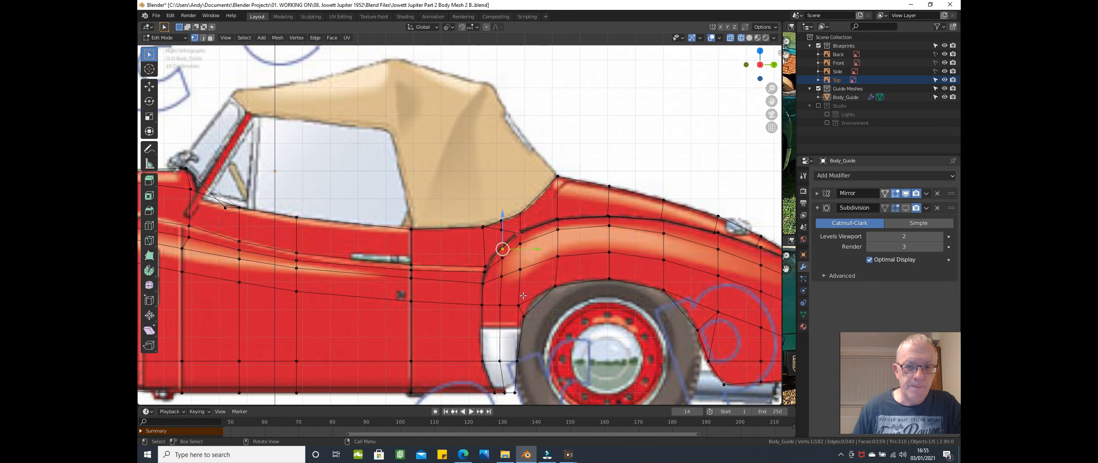
key("KP_5")
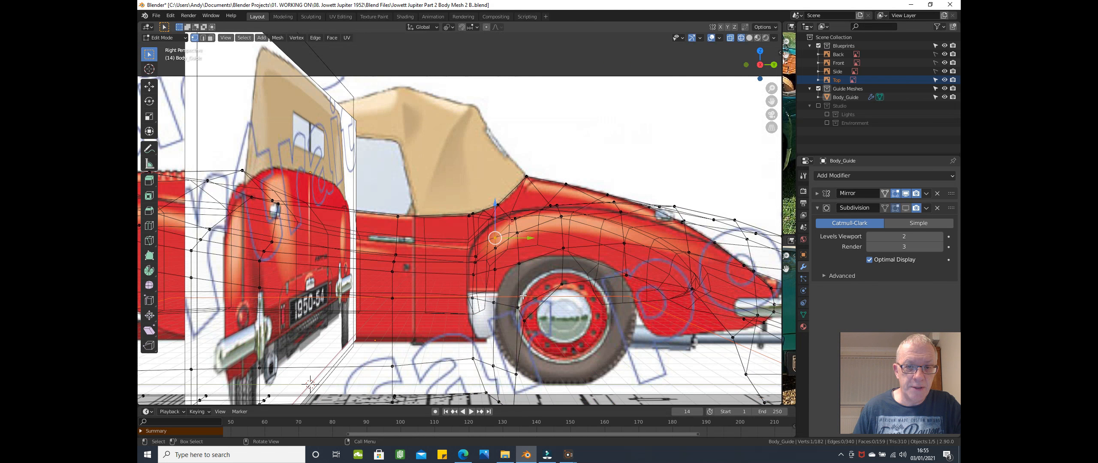
key("KP_7")
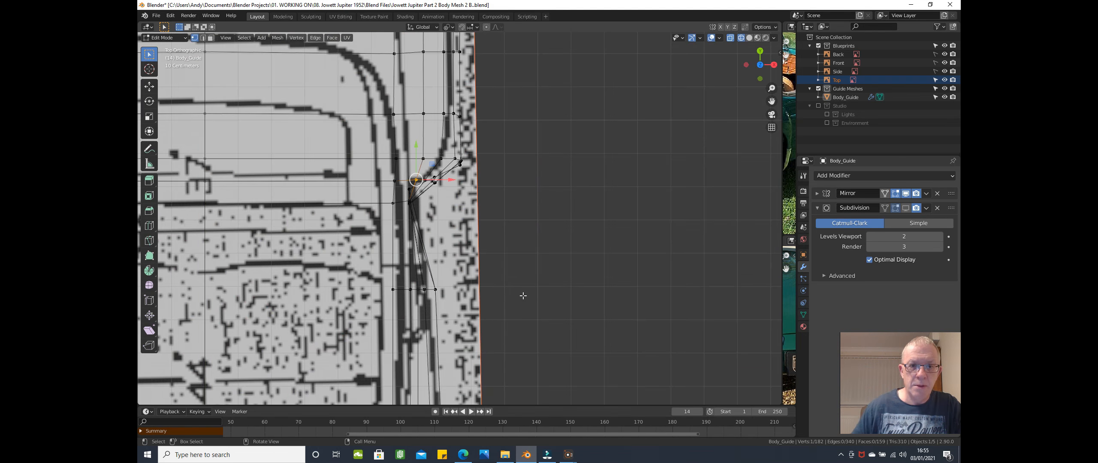
- Select the new loop's vertices across the front of the rear wing and move them outward along X towards the blueprint outline
scroll(523, 295, "up", 1)
scroll(442, 207, "up", 1)
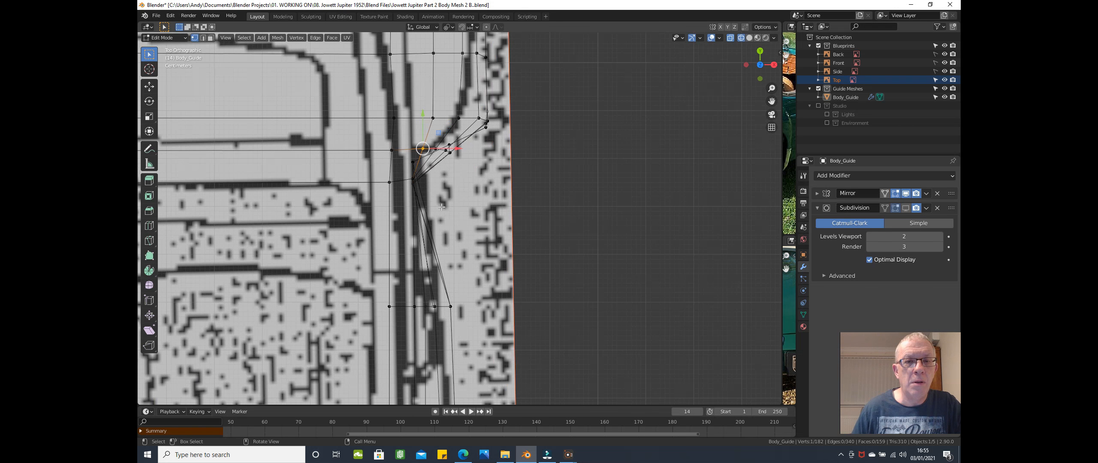
left_click(465, 154, "ctrl")
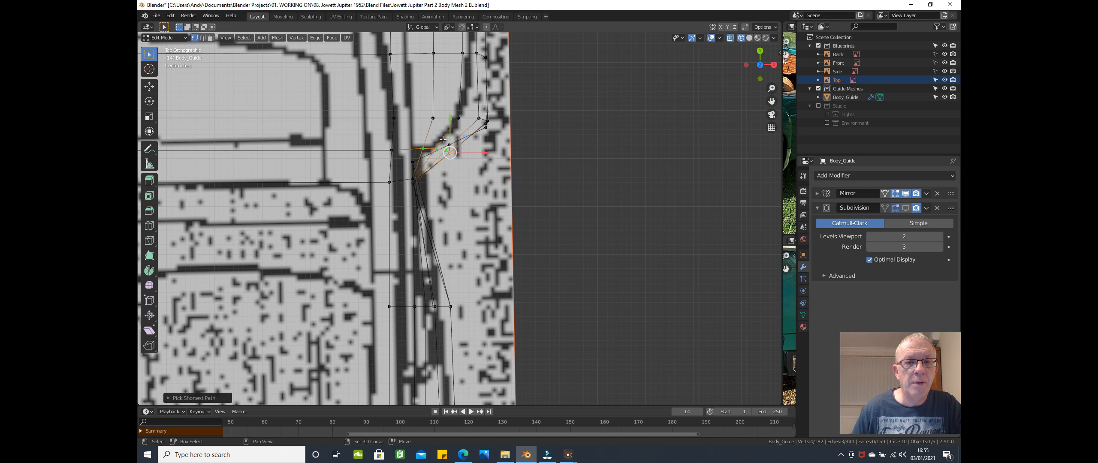
left_click(448, 142, "shift")
left_click_drag(488, 147, 504, 149)
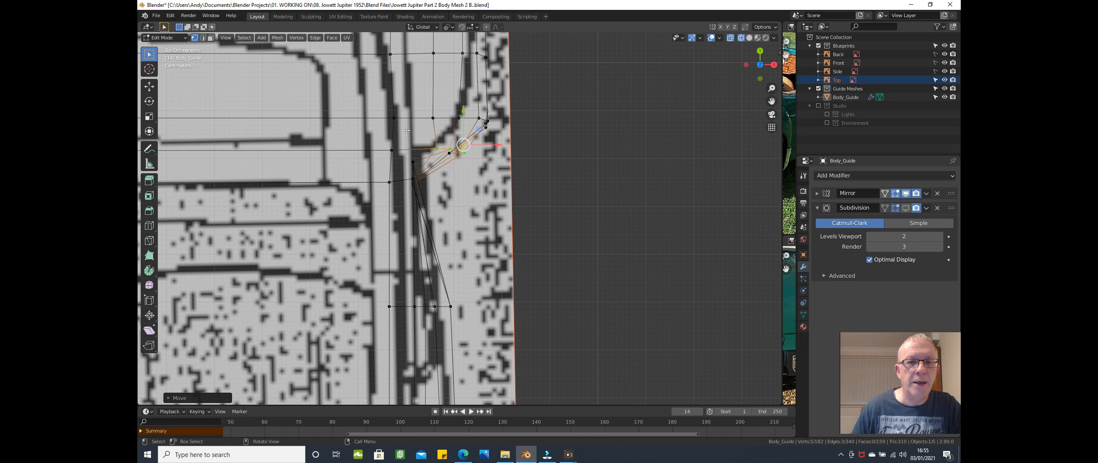
- Nudge the two deck-edge vertices beside the rear wing's front corner slightly inward along X to even out the edge line
scroll(407, 129, "up", 2)
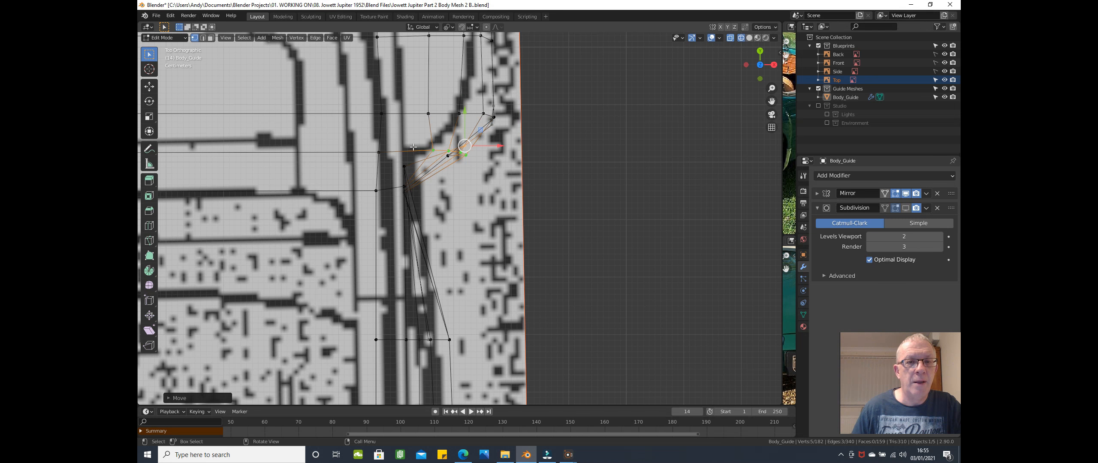
left_click(383, 110)
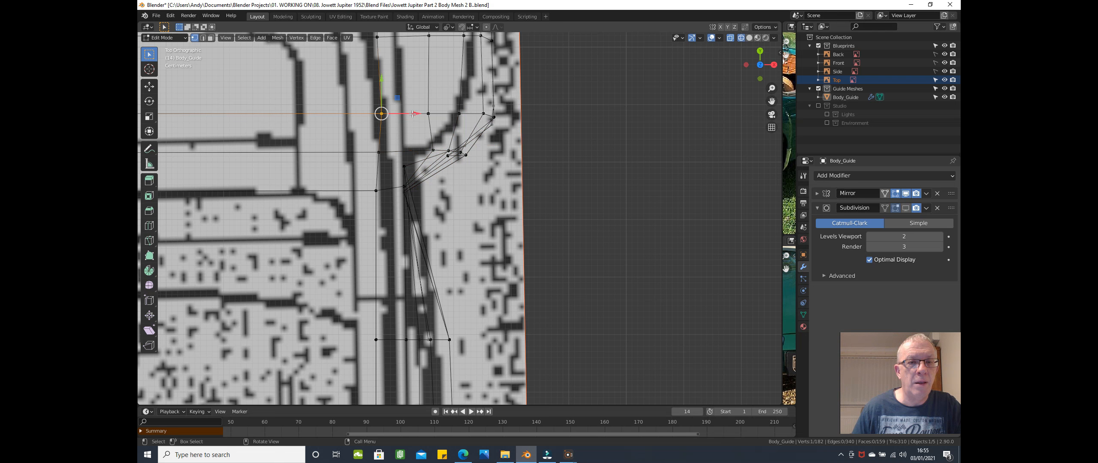
key("g")
key("x")
left_click_drag(407, 115, 407, 115)
left_click(381, 150)
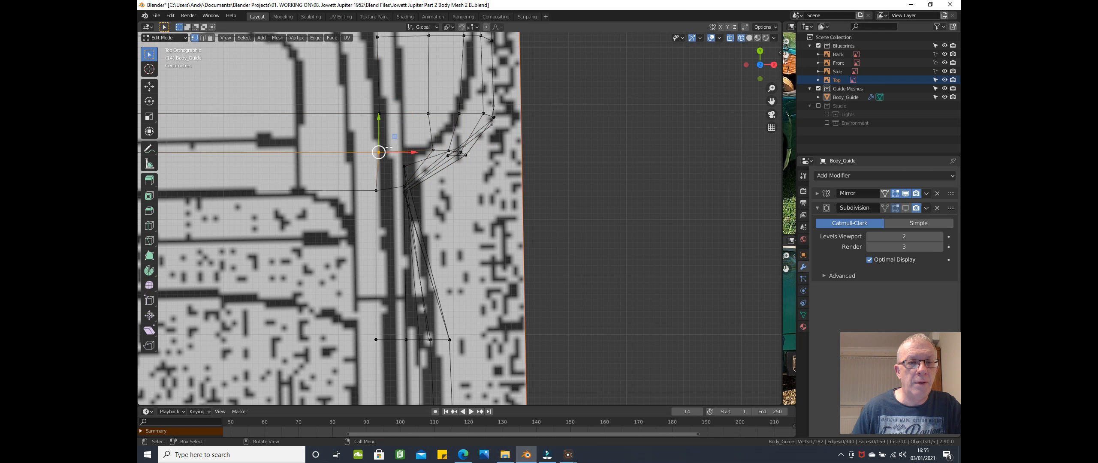
key("g")
key("x")
left_click(394, 148)
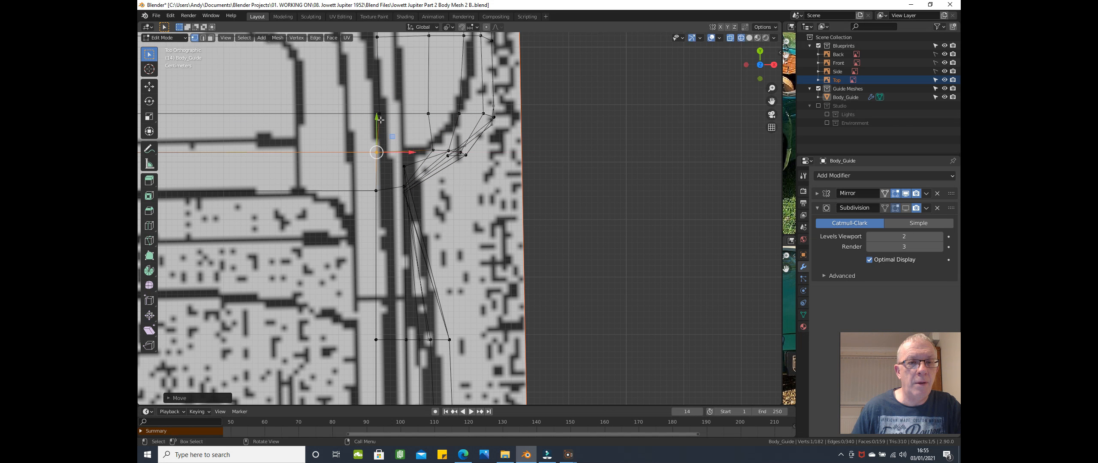
left_click(404, 117)
left_click_drag(412, 113, 405, 114)
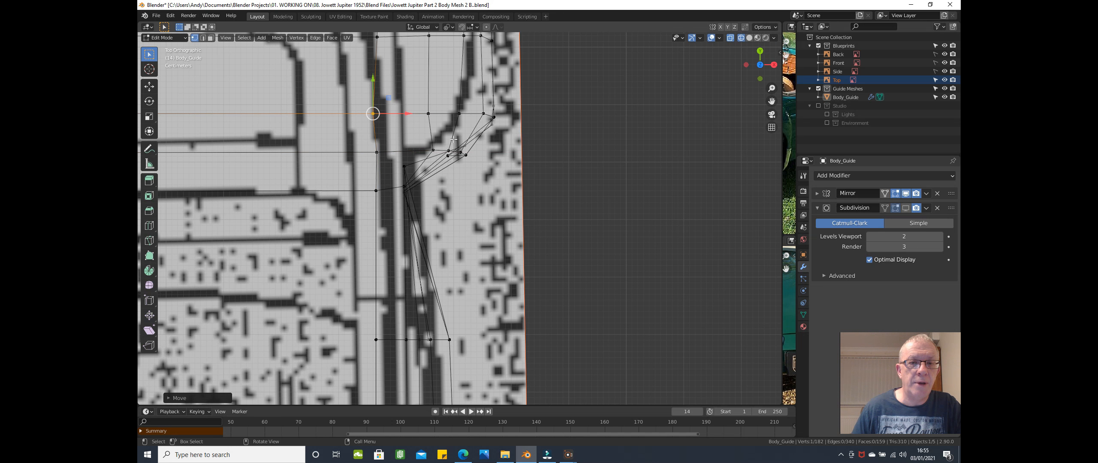